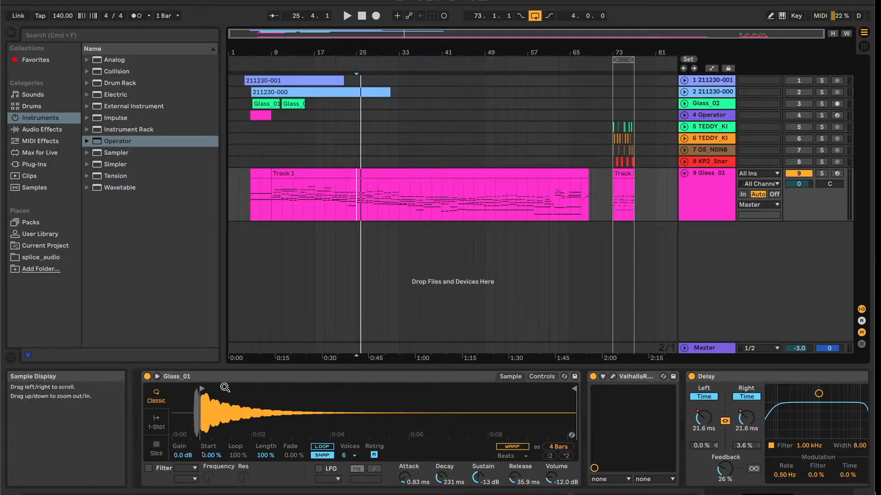
Play the long Track 1 clip on the Glass_01 track from about bar 17 and bring its effect devices into view
click(307, 175)
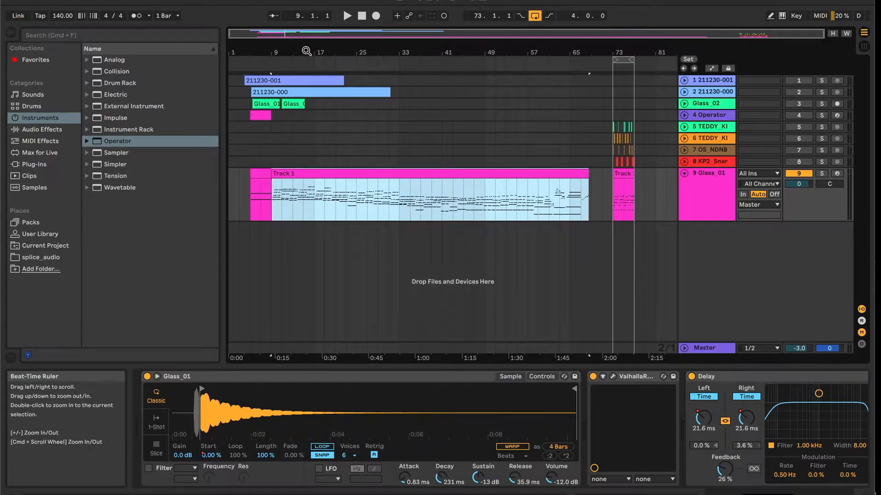
click(315, 190)
key(space)
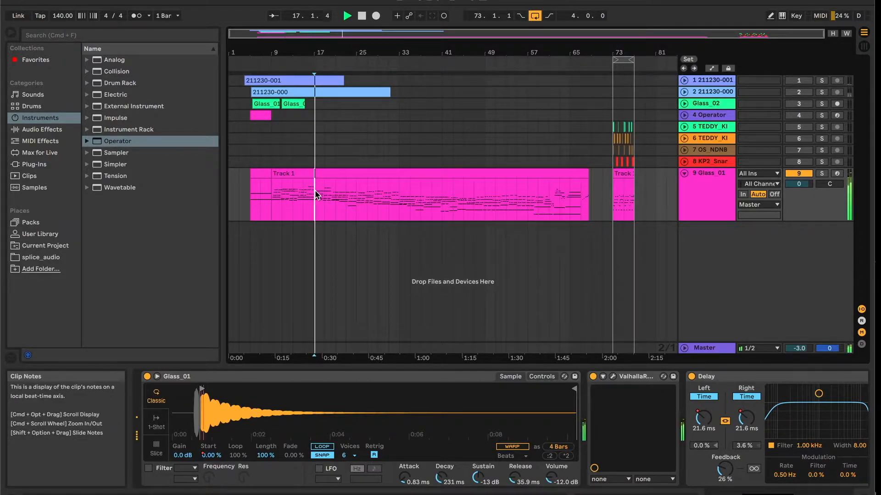
key(space)
scroll(583, 442, down, 5)
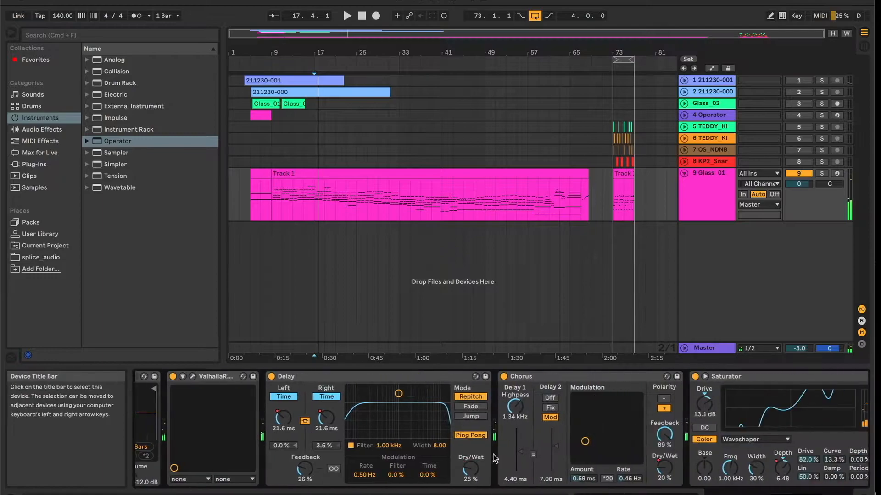
Play bars 49 to 53 of the long Track 1 clip on Glass_01 and split them off as a separate clip
drag(623, 48, 623, 91)
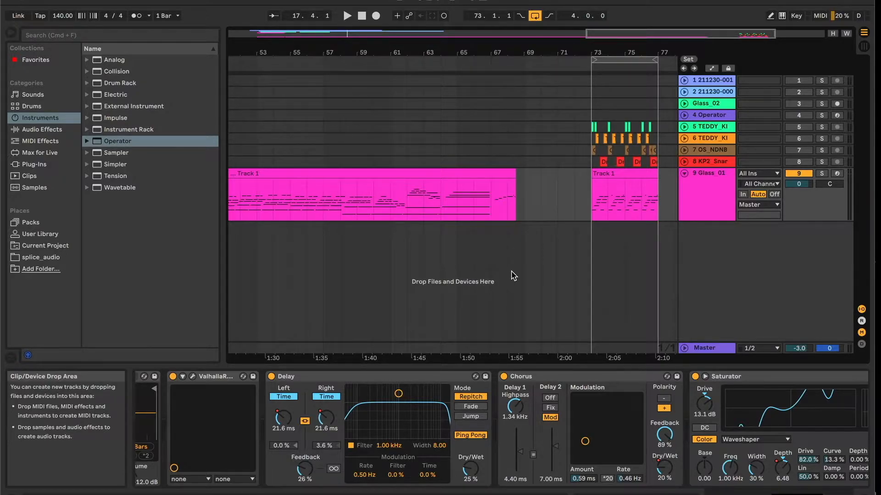
scroll(454, 253, left, 6)
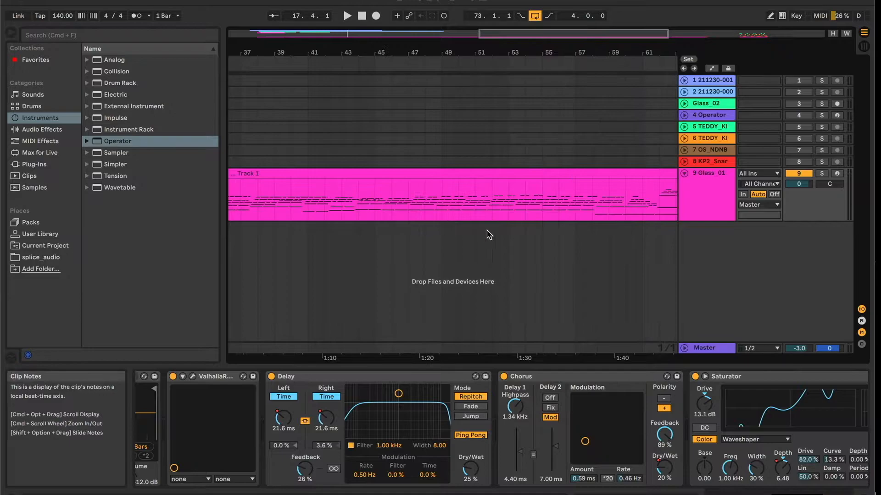
click(363, 192)
drag(364, 192, 432, 203)
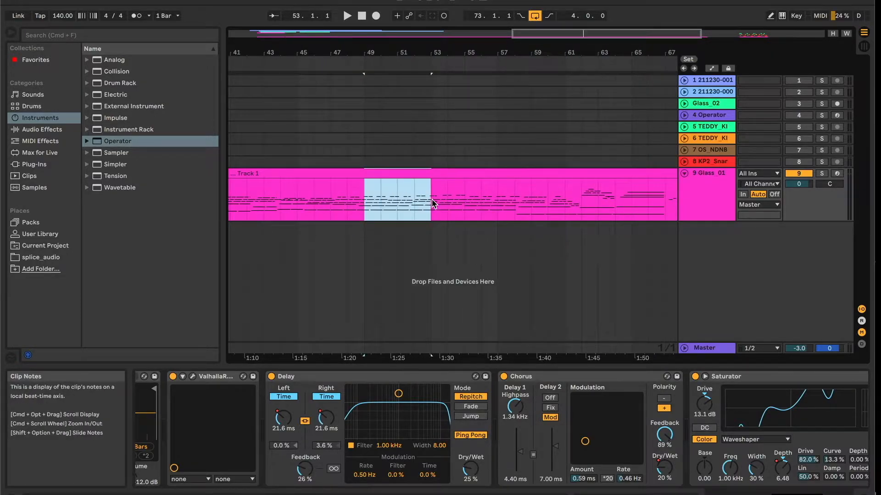
mouse_move(386, 52)
mouse_down()
mouse_move(386, 87)
mouse_move(388, 52)
mouse_up()
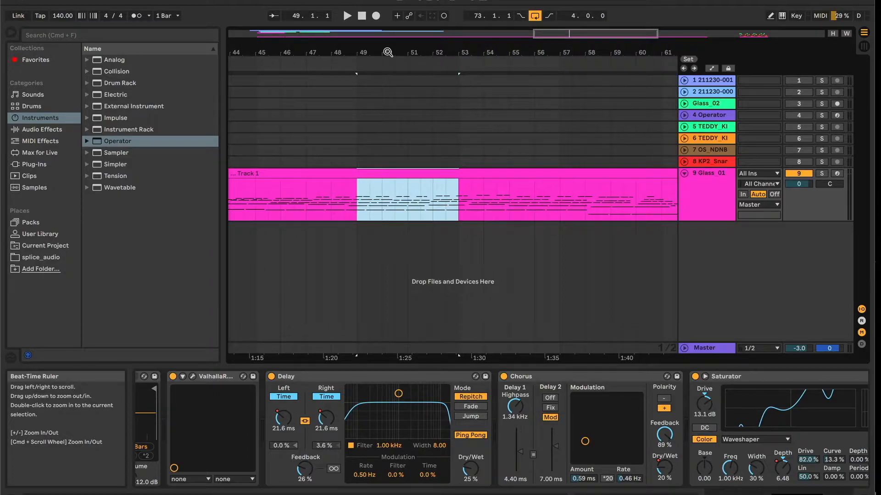
key(space)
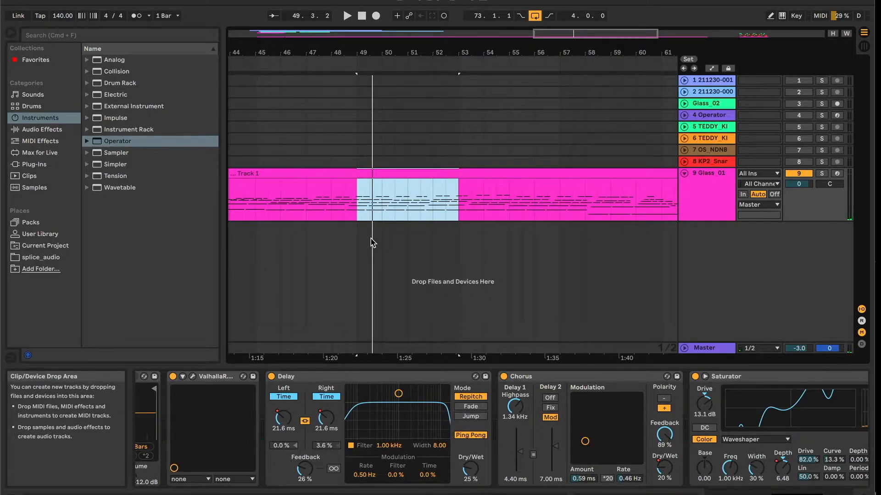
mouse_move(402, 201)
mouse_down()
mouse_move(415, 189)
mouse_move(403, 201)
mouse_up()
scroll(380, 111, down, 10)
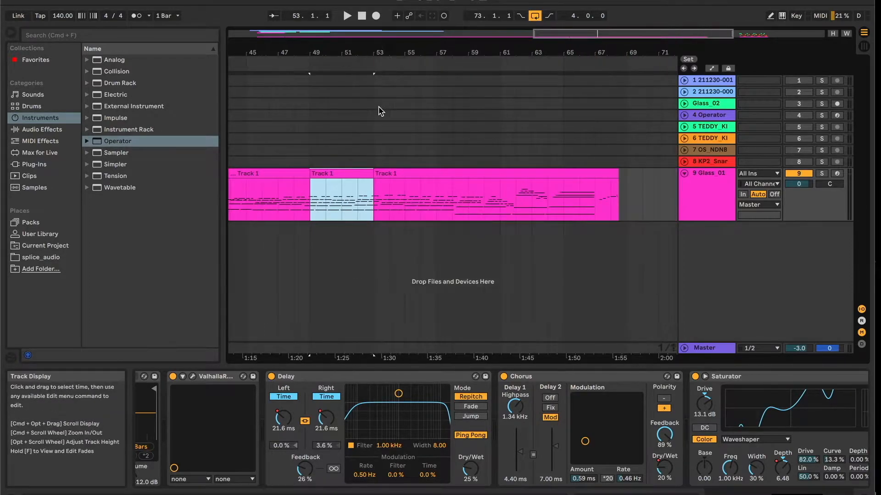
Move the split four-bar clip along the Glass_01 track to bar 79 and consolidate it
key(plus)
key(plus)
key(plus)
key(minus)
key(minus)
key(minus)
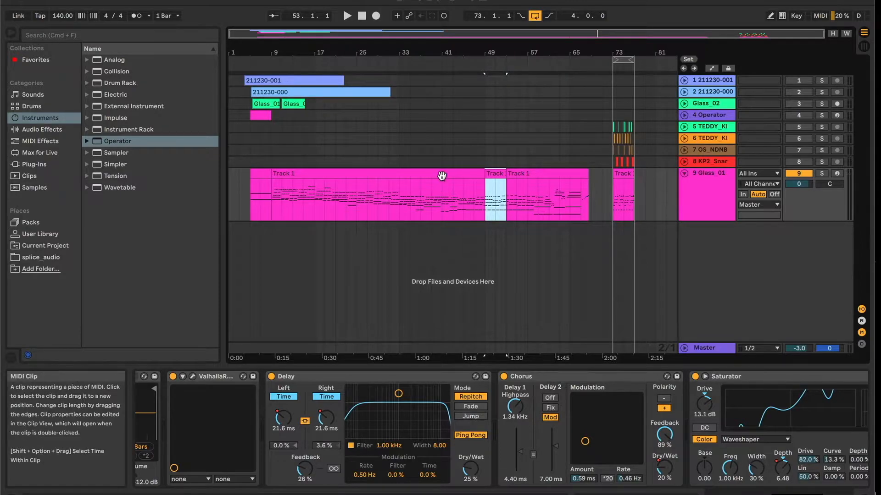
drag(495, 179, 657, 178)
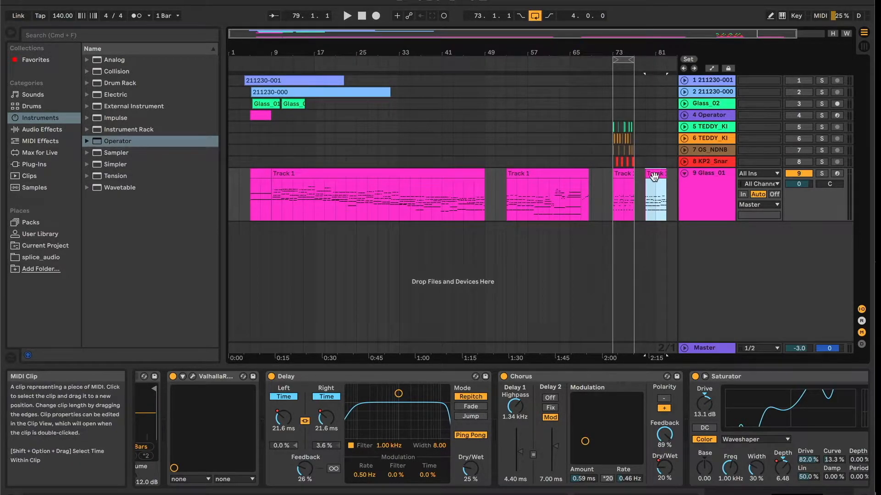
right_click(653, 178)
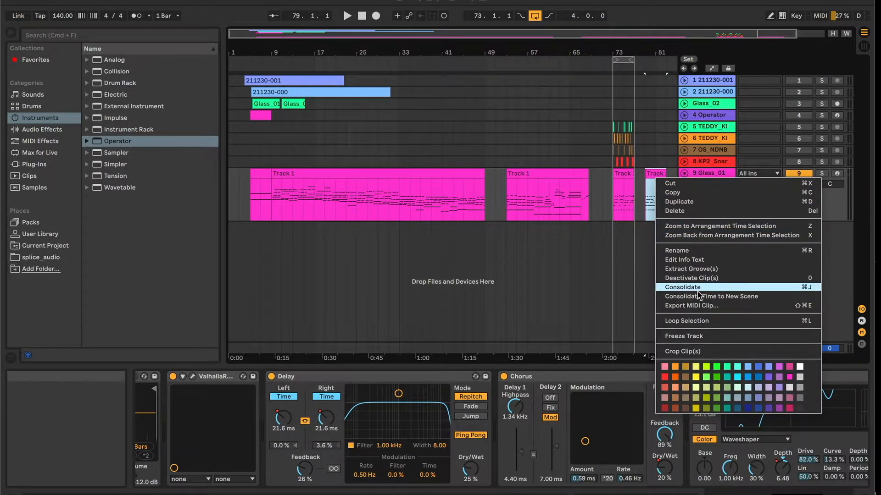
click(802, 289)
Delete the four-bar clip at bar 79 on the Glass_01 track
drag(620, 46, 600, 81)
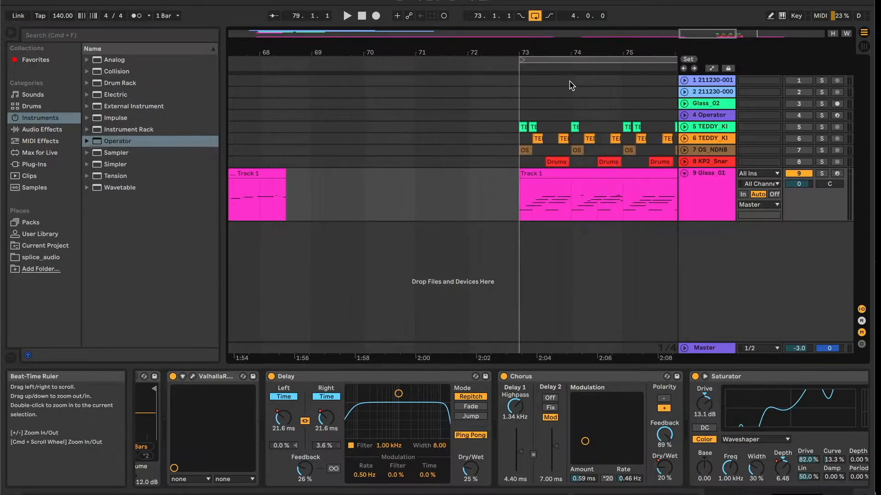
scroll(544, 221, right, 5)
key(Delete)
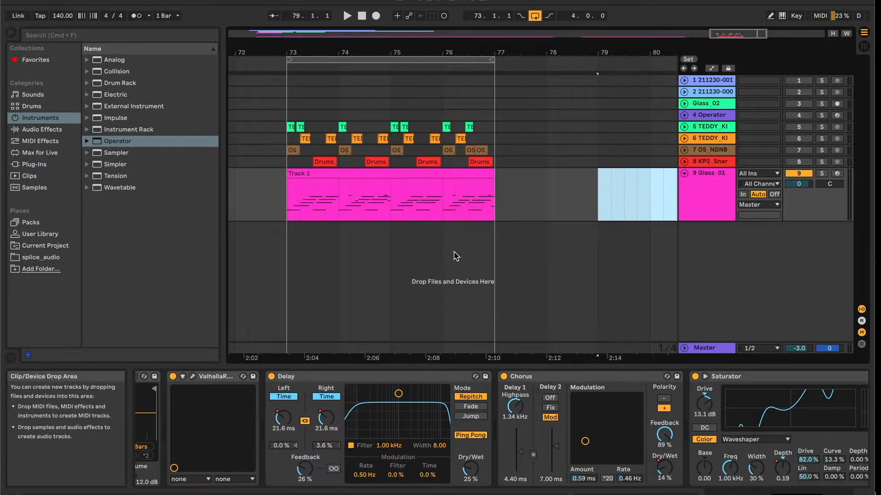
Play the looped section from bar 73 to bar 77 with the drums and the Glass_01 clip
click(288, 190)
key(space)
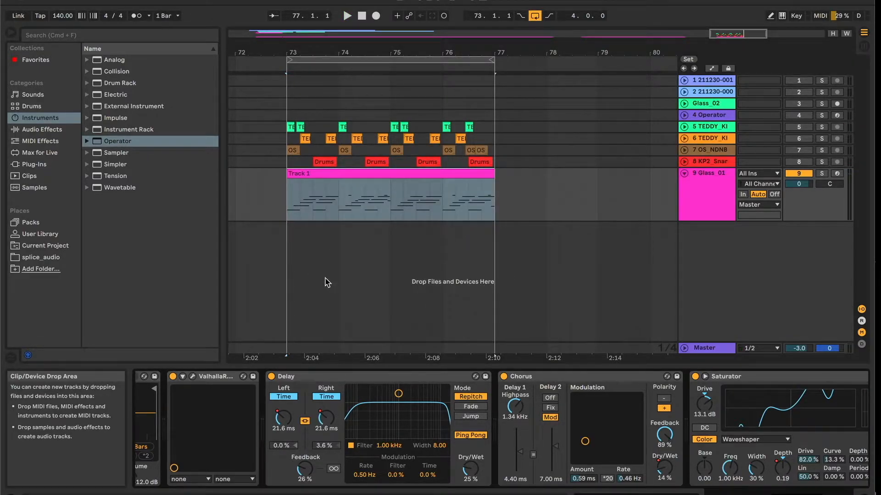
key(space)
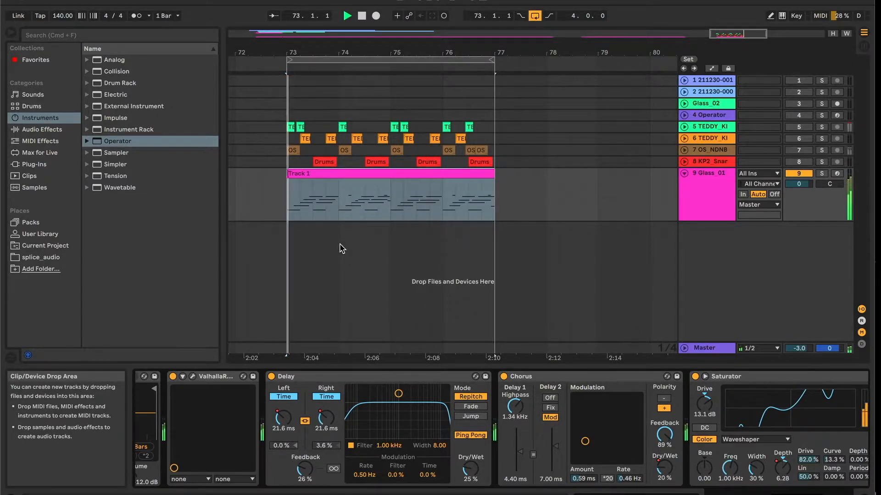
Open the Glass_01 track's clip at bar 73 in the note editor and examine its notes during playback
double_click(344, 173)
right_click(415, 235)
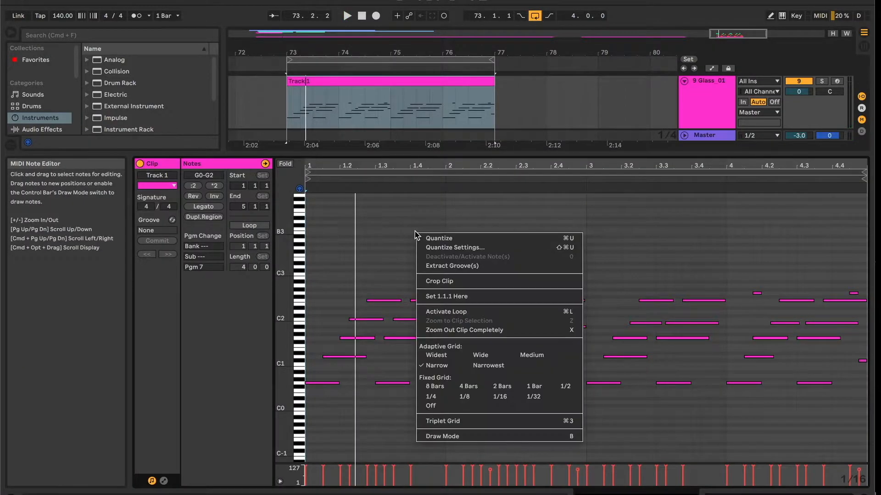
click(678, 243)
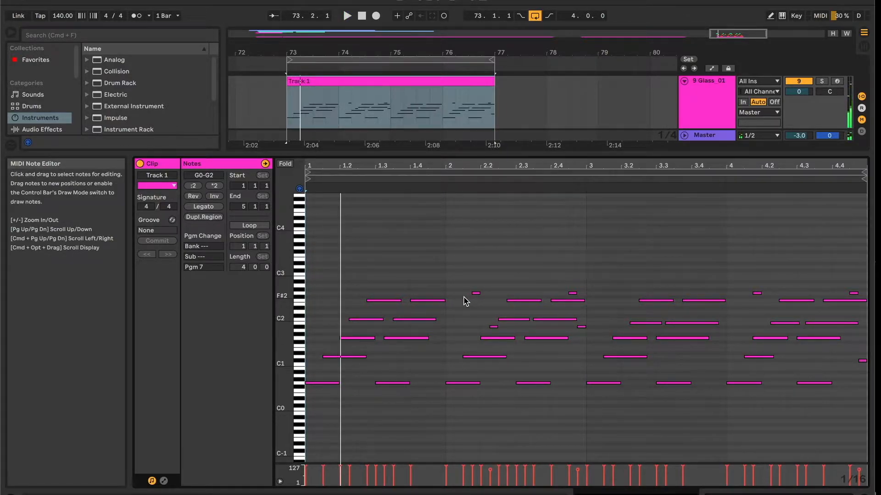
key(space)
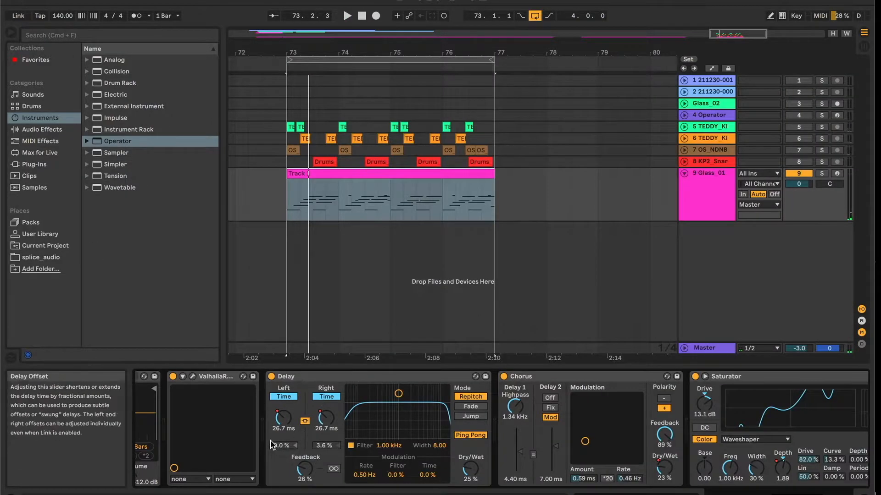
Look through the Glass_01 track's effect chain and turn on the automation display for the arrangement
scroll(257, 429, left, 3)
scroll(257, 429, right, 5)
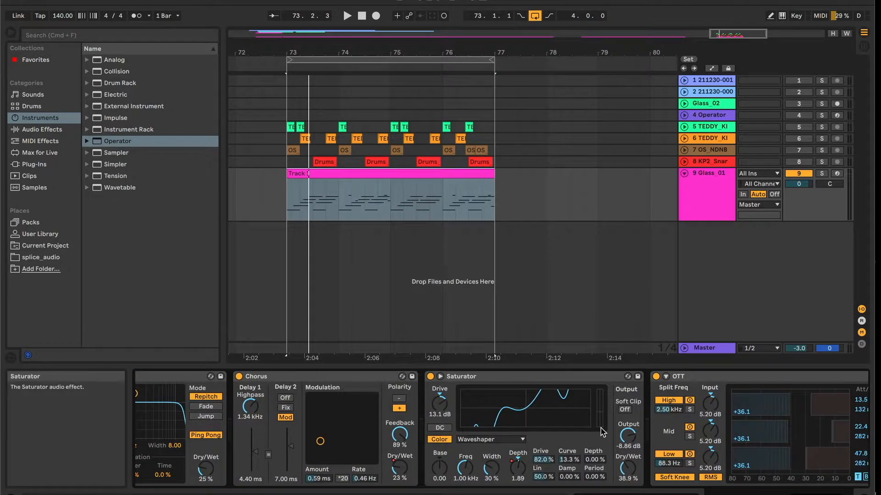
scroll(459, 415, left, 5)
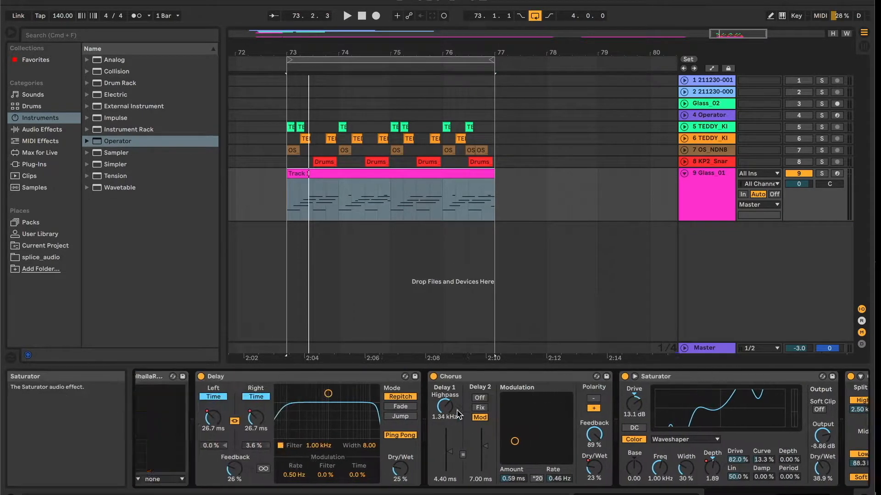
click(703, 201)
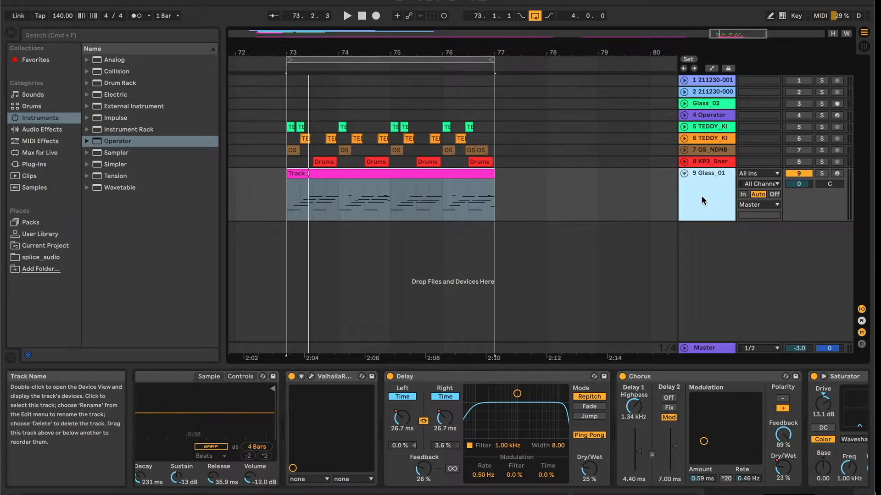
key(a)
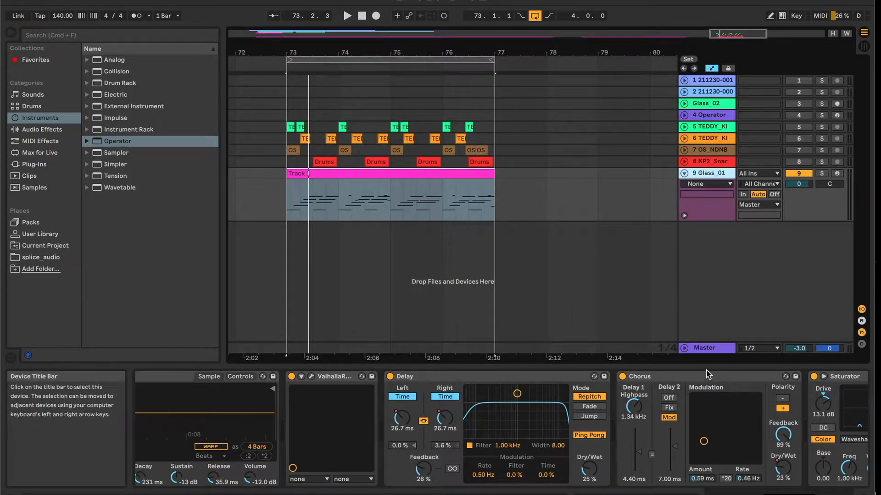
Show the Chorus Dry/Wet automation envelope on the Glass_01 track and enlarge the track's height
scroll(188, 399, left, 5)
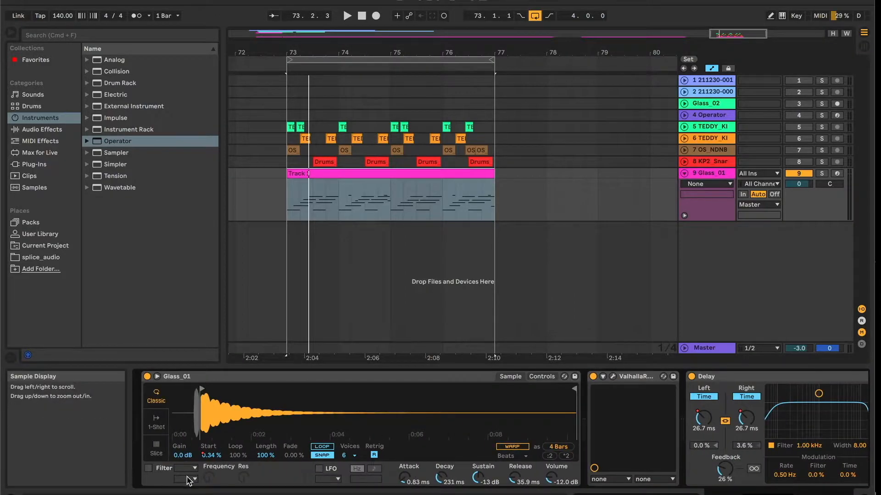
scroll(188, 477, right, 6)
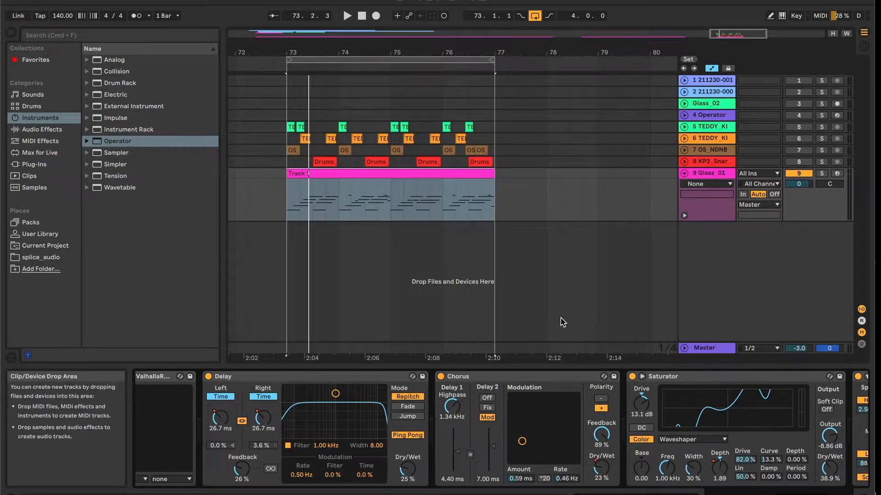
click(603, 470)
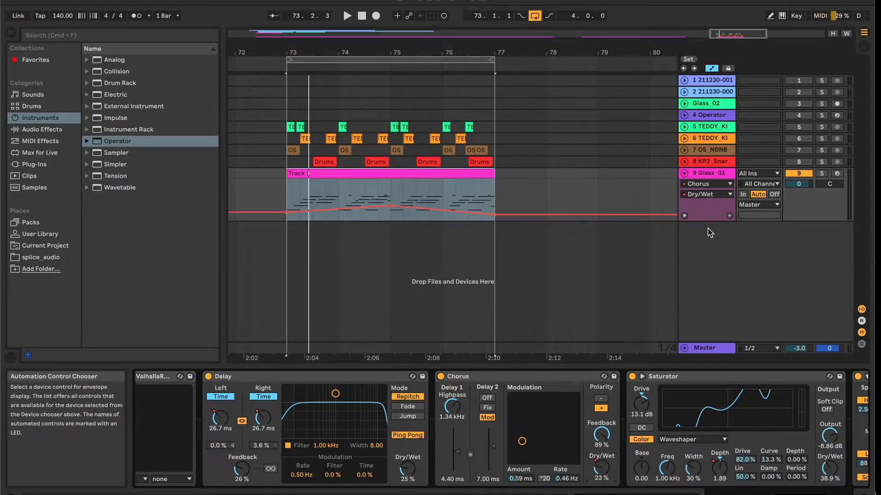
drag(708, 222, 718, 277)
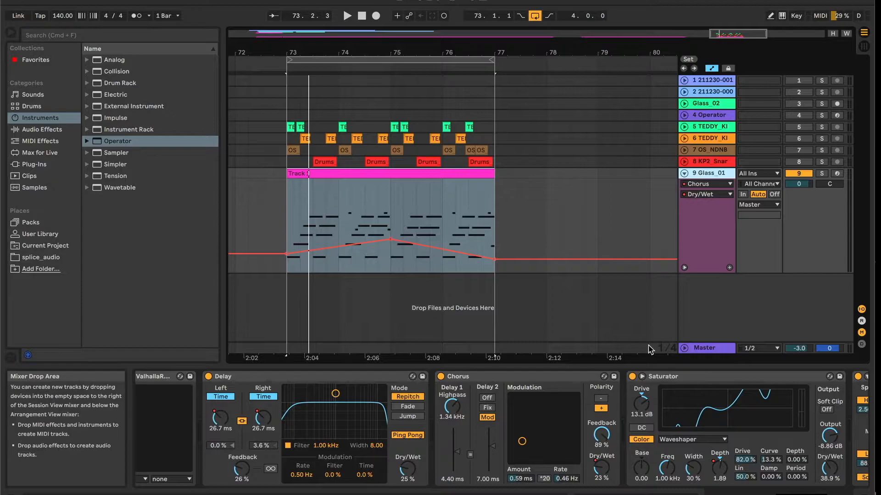
Play the loop briefly and show the Saturator Depth automation envelope on the Glass_01 track
key(space)
key(space)
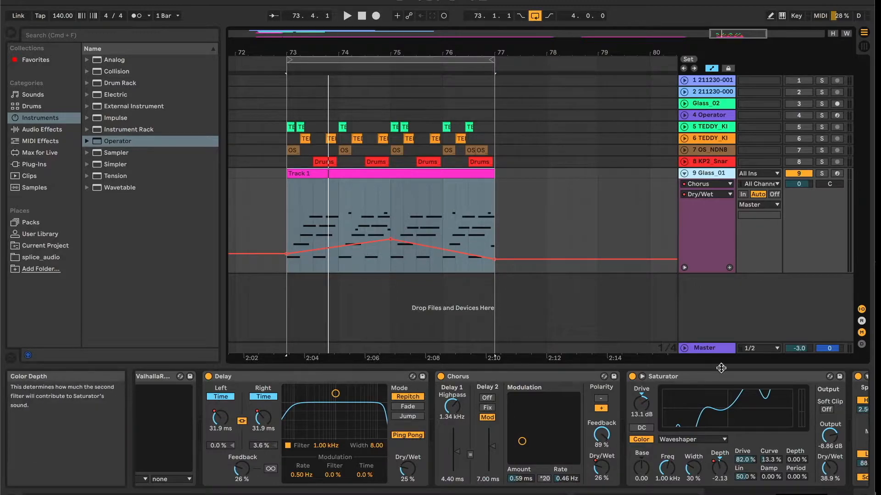
click(718, 472)
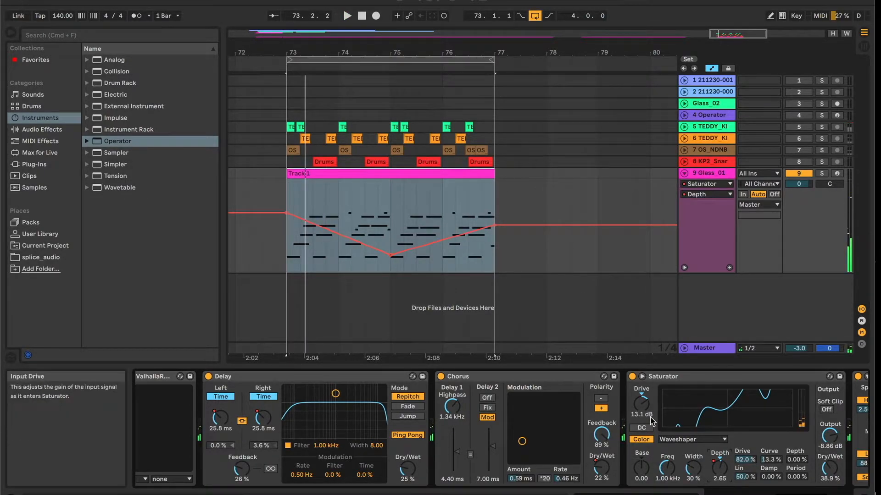
Show the Delay L Time automation envelope, followed by the Glass_01 sample start (S Start) envelope
scroll(641, 413, right, 5)
scroll(709, 372, left, 5)
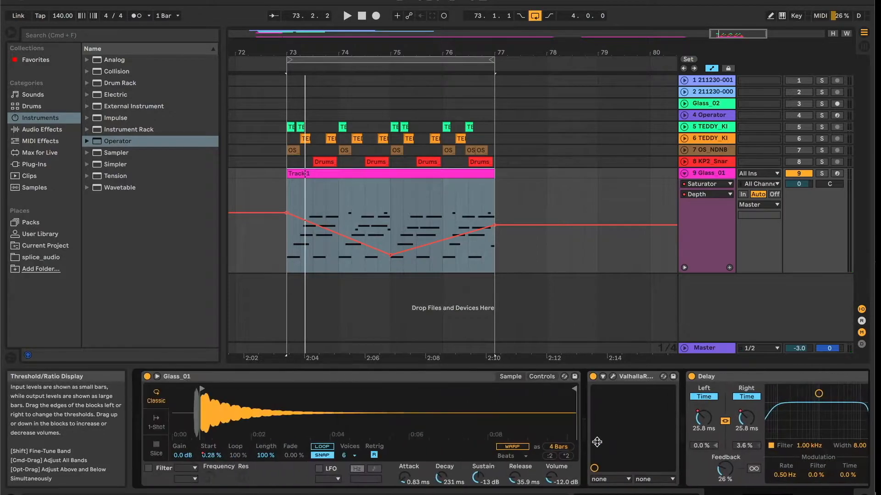
click(695, 417)
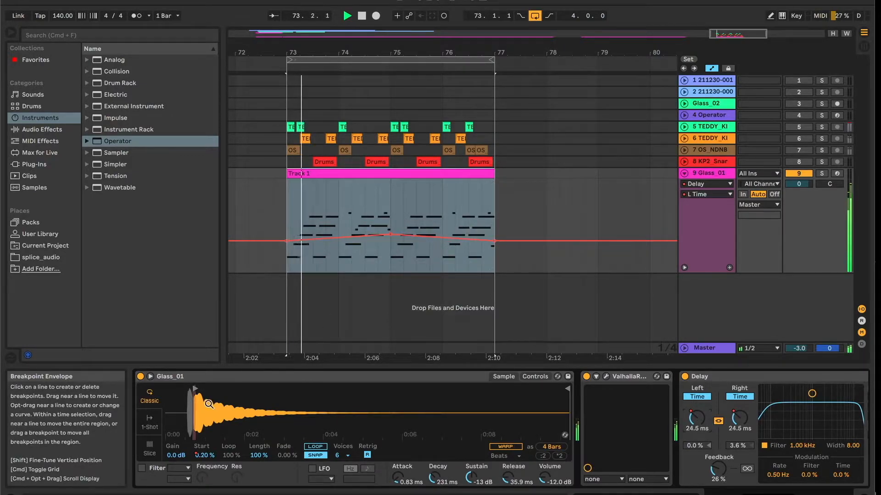
click(207, 456)
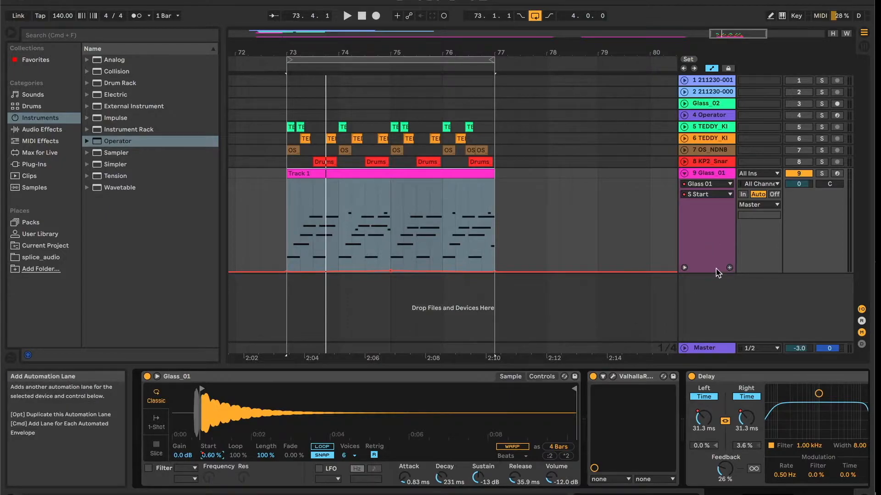
Add automation lanes under the Glass_01 track for the sample start (S Start) and the Delay L Time
click(729, 268)
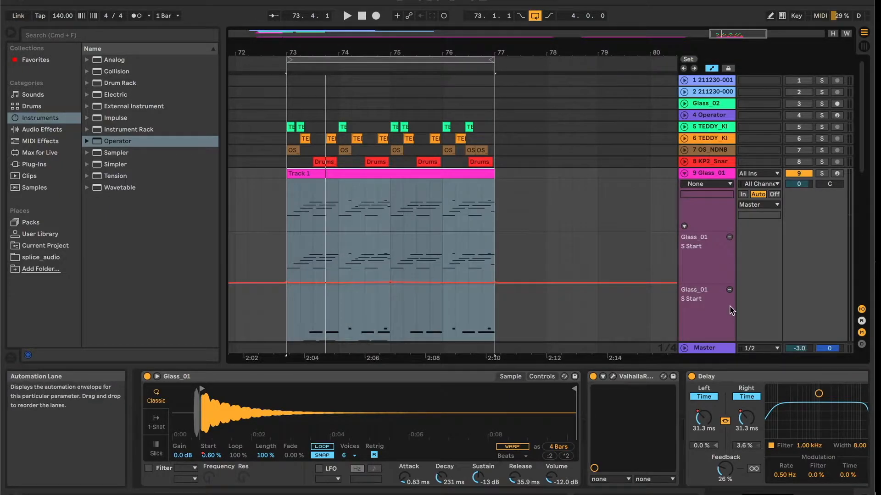
click(704, 420)
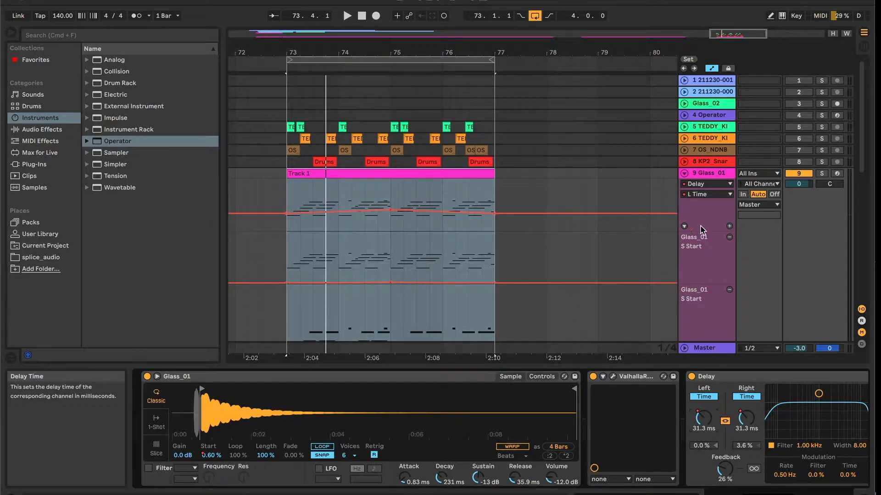
click(729, 226)
scroll(509, 238, down, 4)
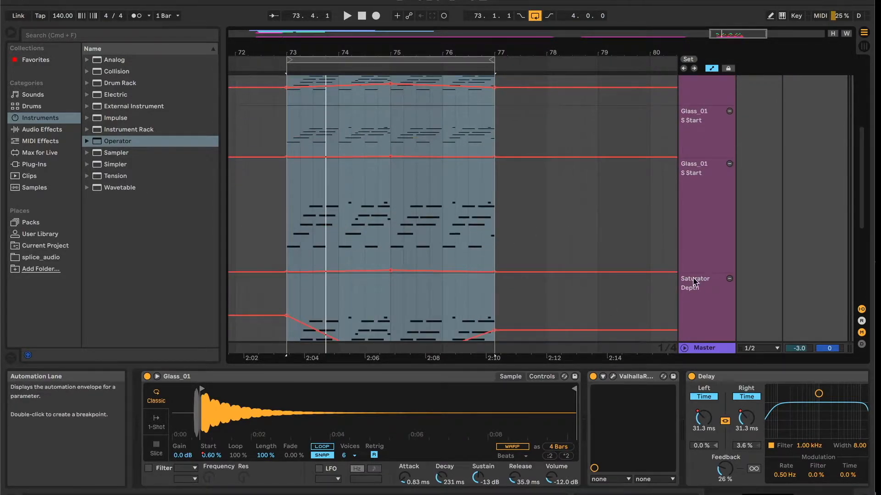
Review the Delay, sample start, Saturator Depth and Chorus Dry/Wet automation lanes under the Glass_01 track, and hide them
scroll(509, 239, down, 4)
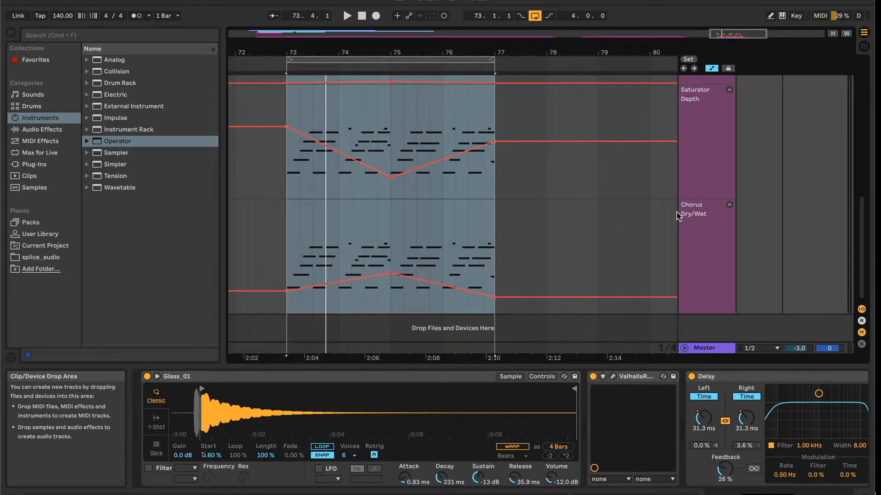
scroll(705, 183, up, 8)
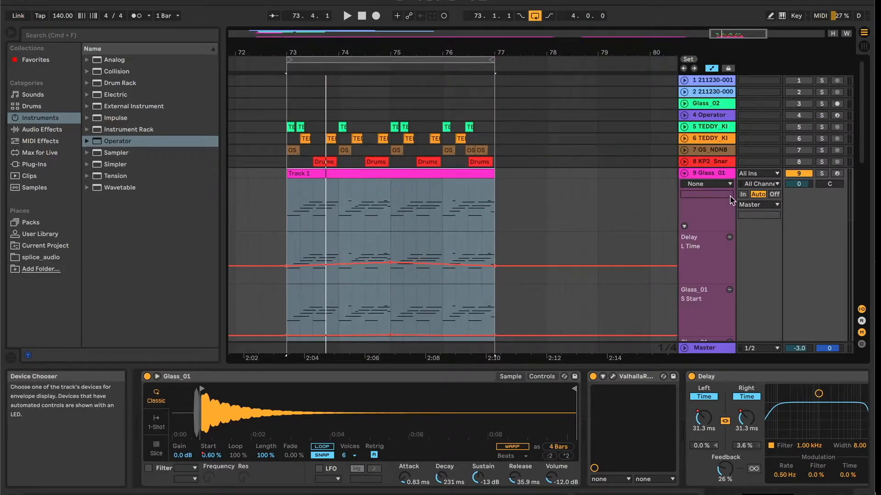
click(684, 227)
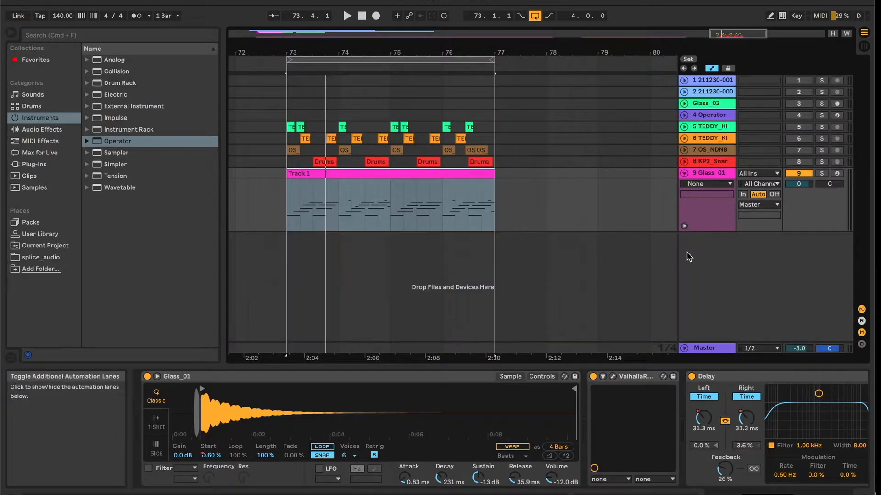
click(684, 227)
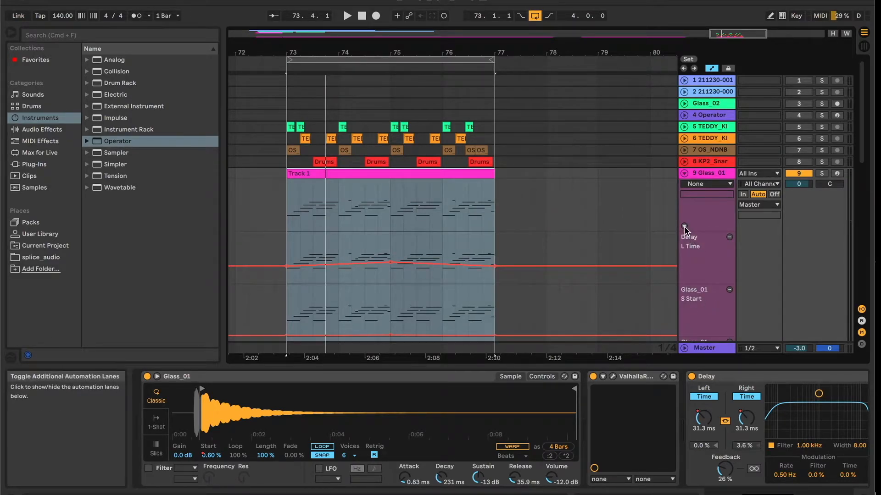
click(685, 227)
Play the loop and compare the Glass_01 sound with the OTT effect bypassed and enabled, leaving OTT on
key(space)
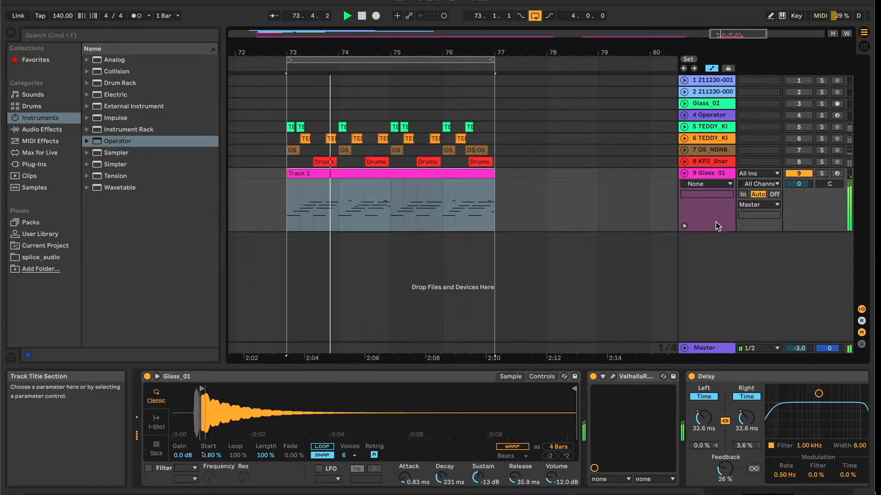
scroll(689, 447, right, 15)
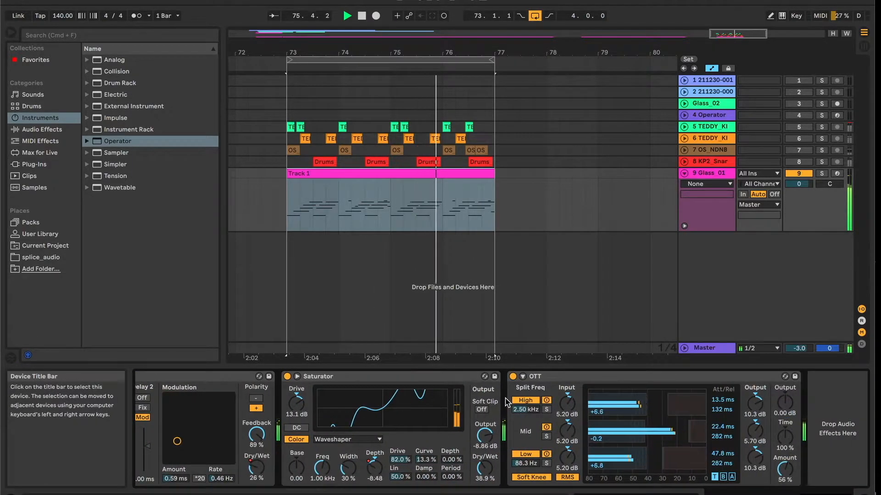
click(513, 377)
key(space)
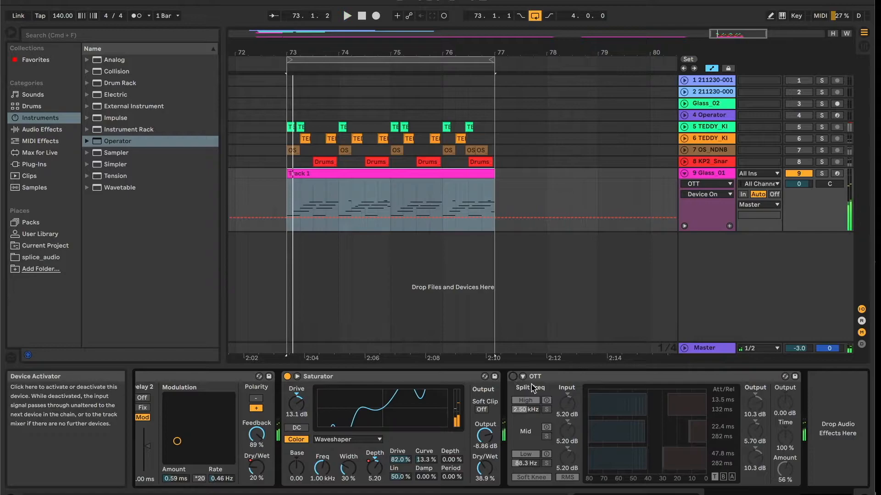
click(512, 377)
key(space)
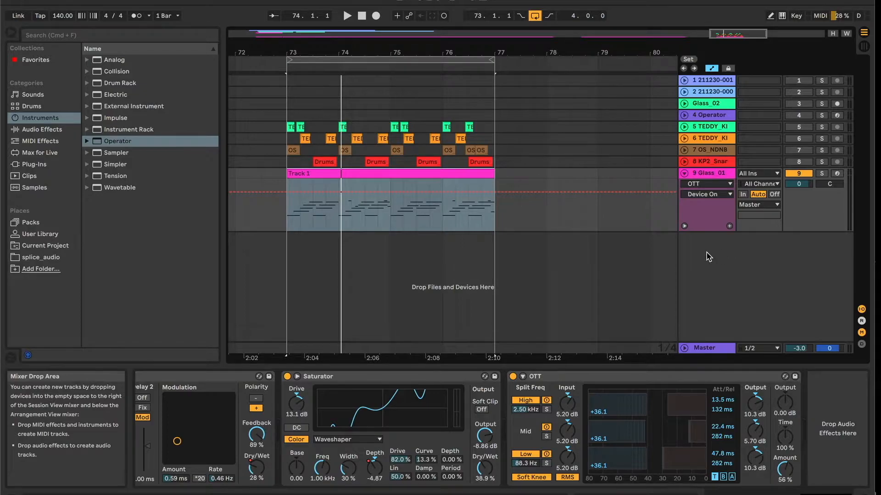
Insert a new audio track below Glass_01, set its input to Resampling and arm it for recording
key(super+t)
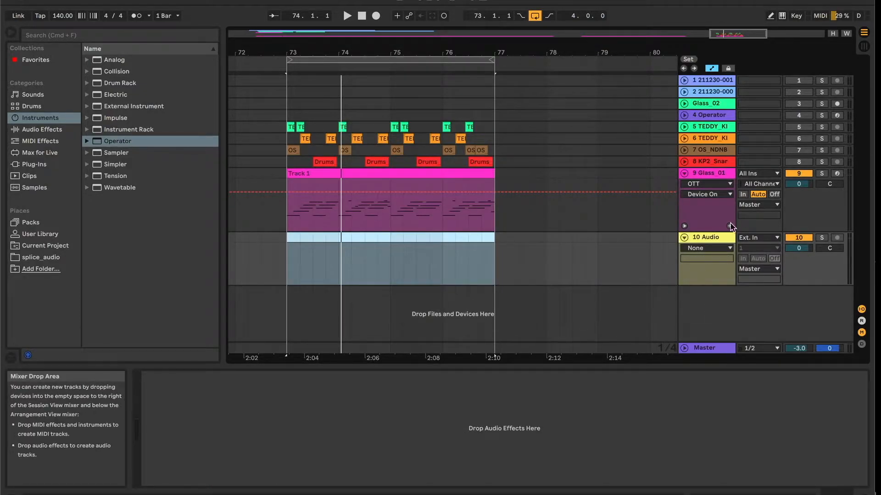
click(756, 238)
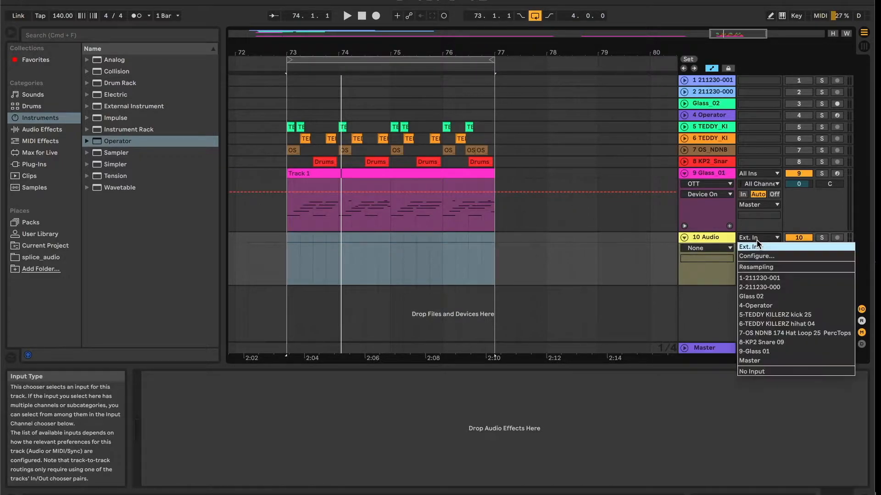
click(752, 267)
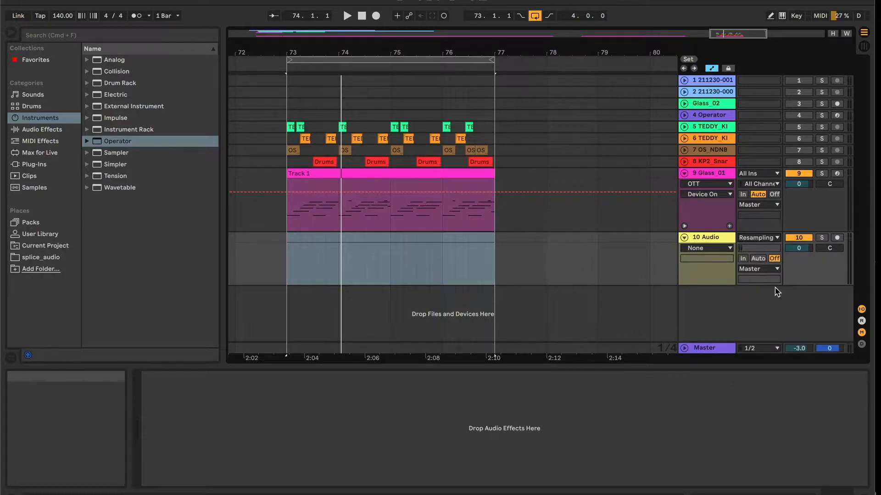
click(837, 238)
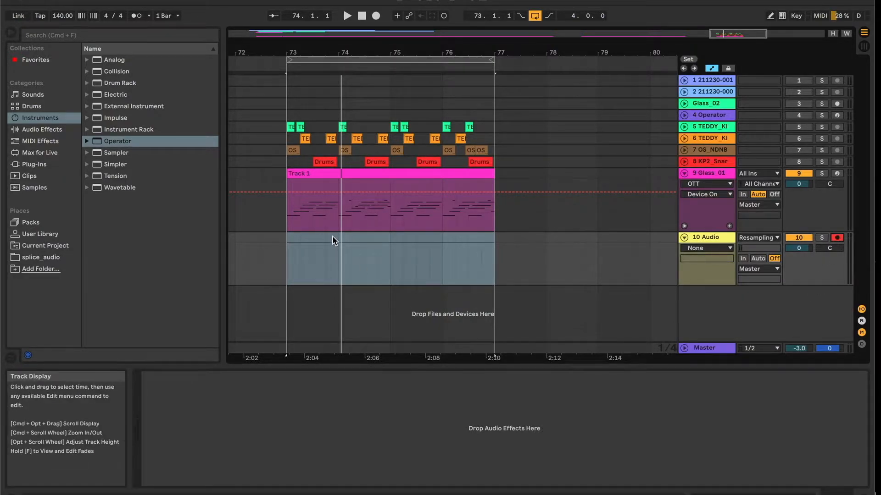
Turn off arrangement looping and record the Glass_01 melody onto the audio track from bar 73 to just past bar 77
click(535, 15)
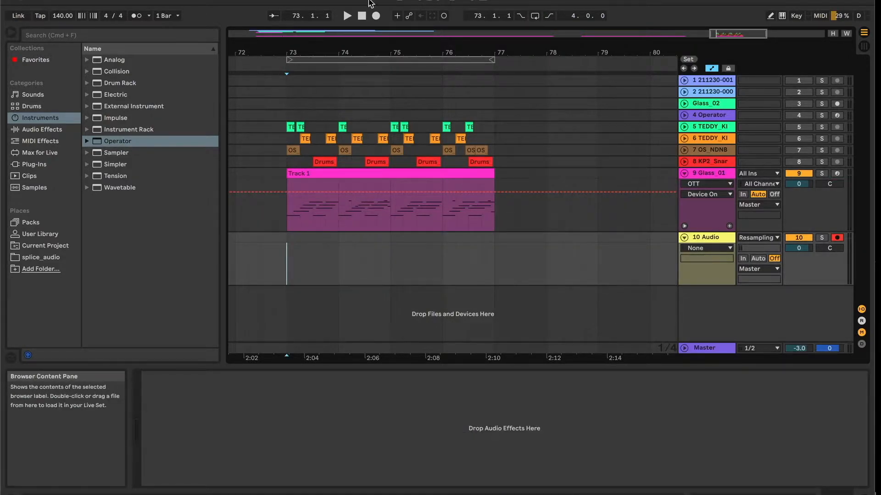
click(375, 17)
key(space)
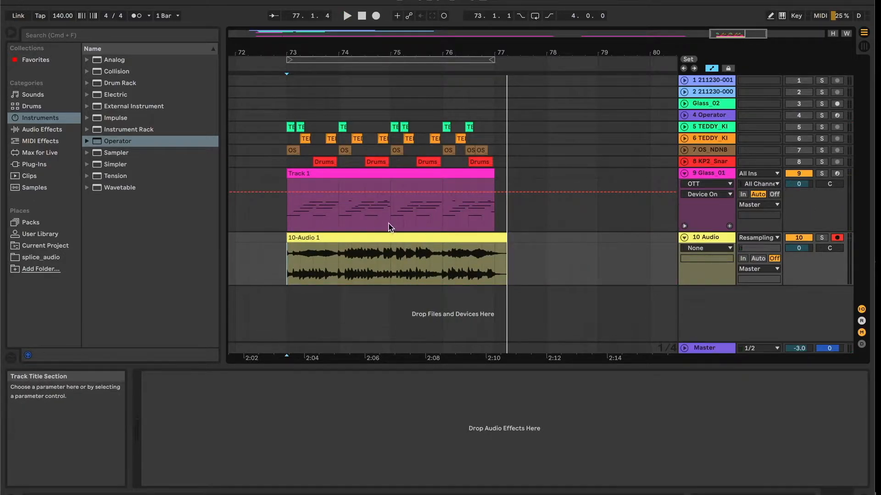
Mute the Glass_01 track, collapse it and hide the automation in the arrangement
click(696, 213)
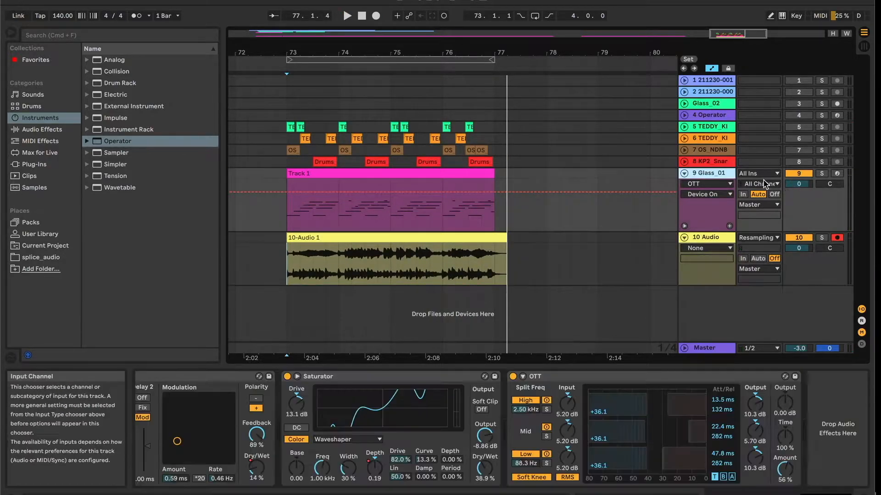
click(805, 174)
mouse_move(710, 230)
mouse_down()
mouse_move(703, 166)
mouse_move(714, 245)
mouse_up()
key(a)
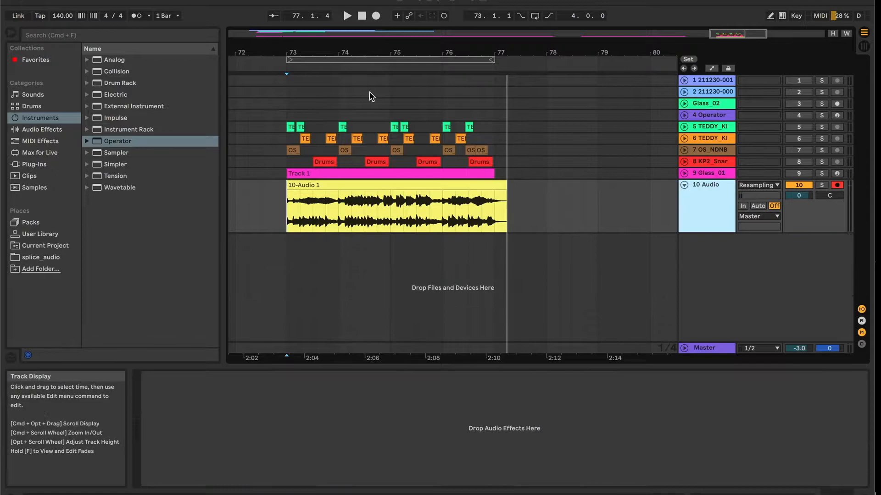
Turn looping on for bars 73 to 77 and play the recorded 10-Audio 1 clip
key(super+l)
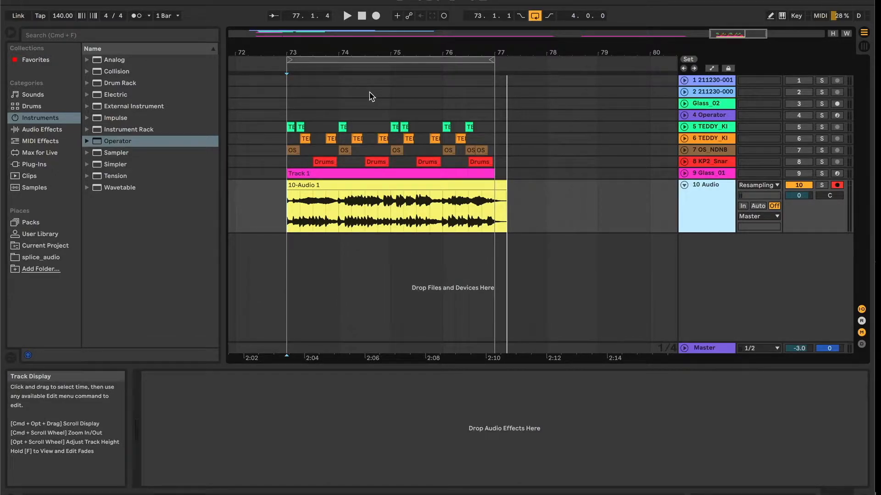
key(space)
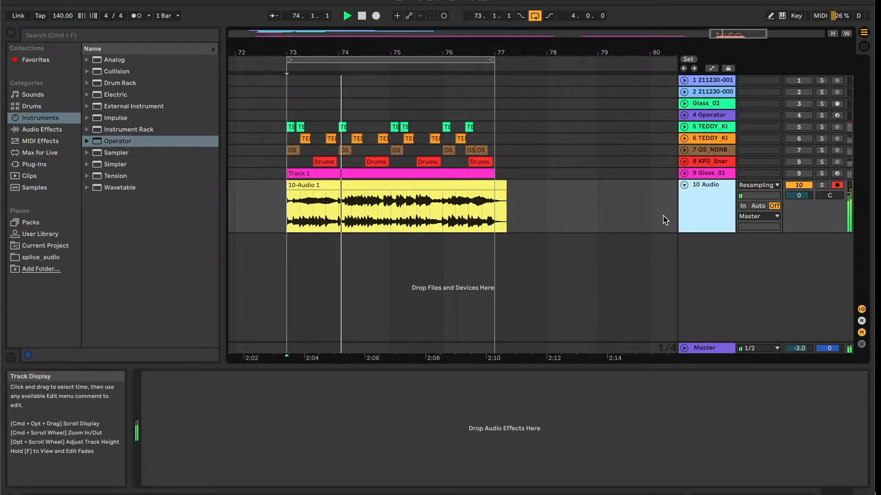
key(space)
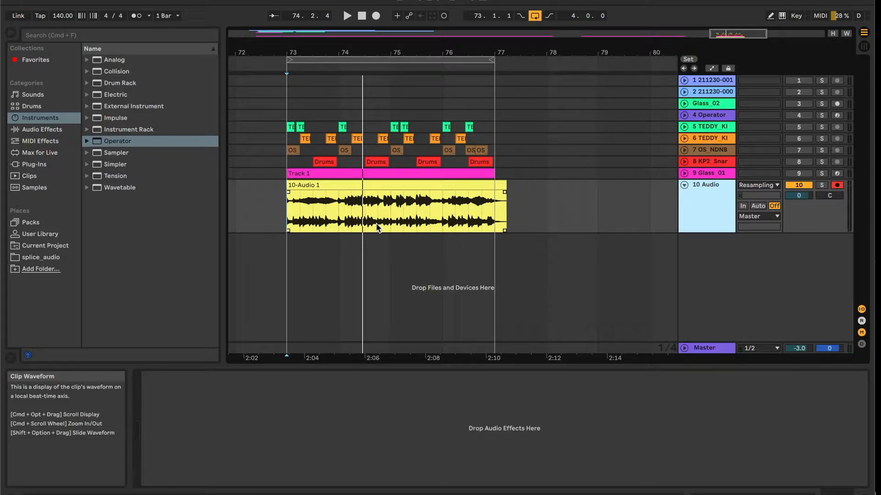
click(136, 16)
key(space)
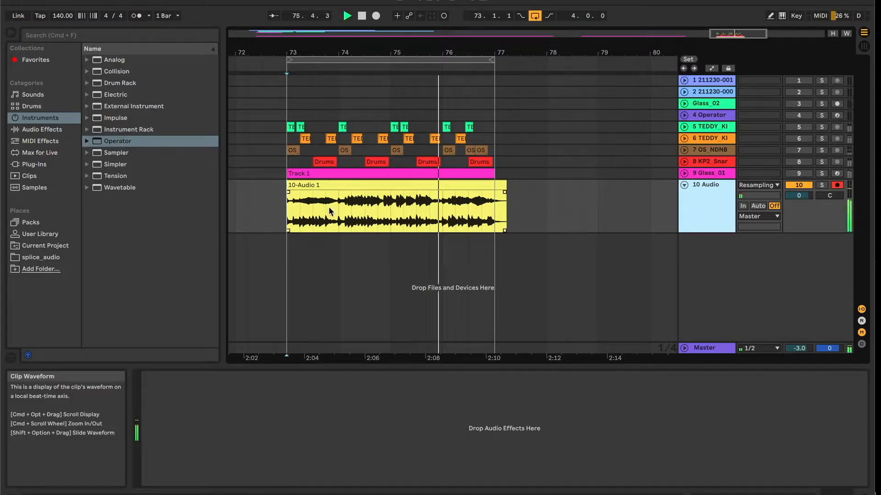
key(space)
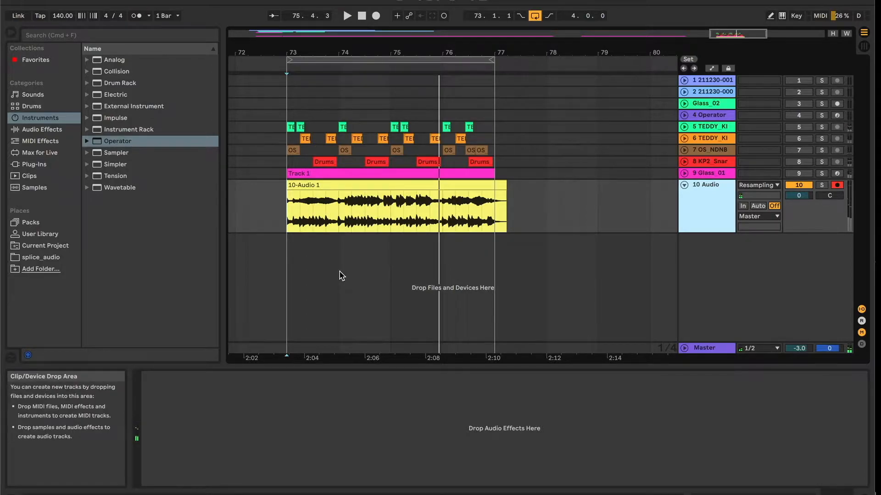
Add a Simpler on a new MIDI track, load the recorded 10-Audio 1 clip into it, and collapse the 10 Audio track
click(112, 166)
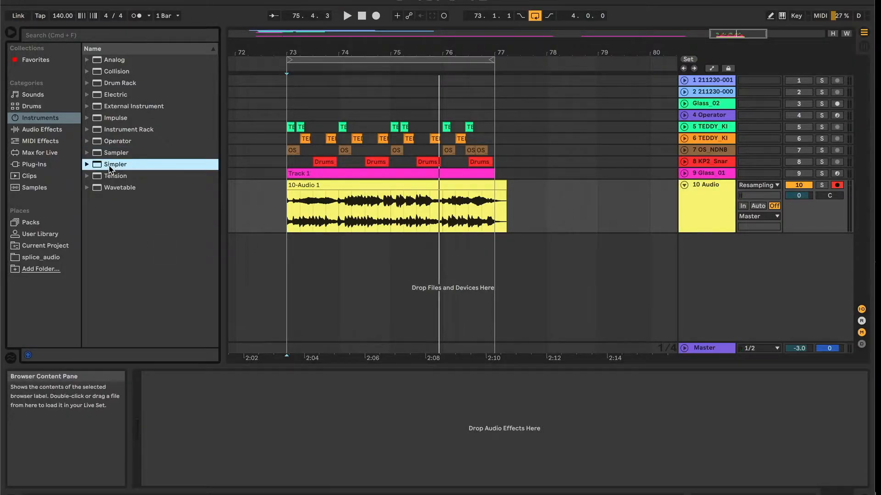
drag(122, 174, 303, 246)
drag(343, 186, 236, 411)
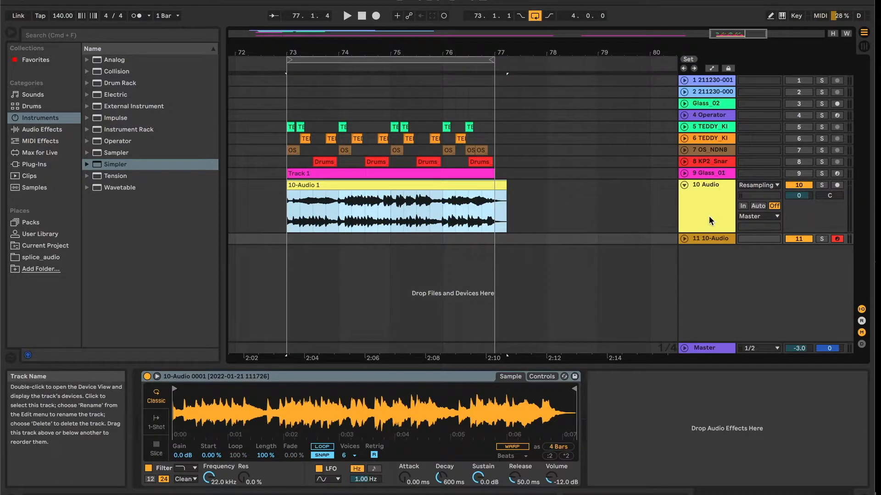
drag(699, 230, 697, 176)
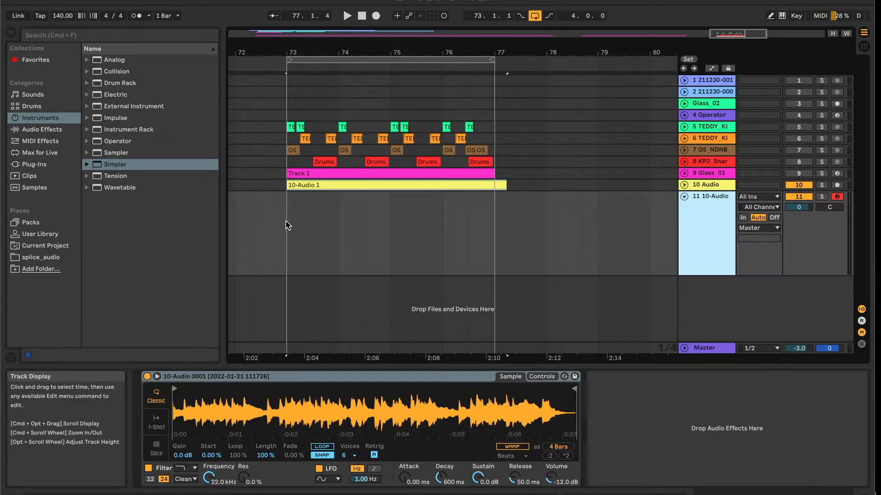
Create a MIDI clip over bars 73 to 77 on the Simpler track and fill it with one C3 note using Legato
drag(287, 226, 494, 234)
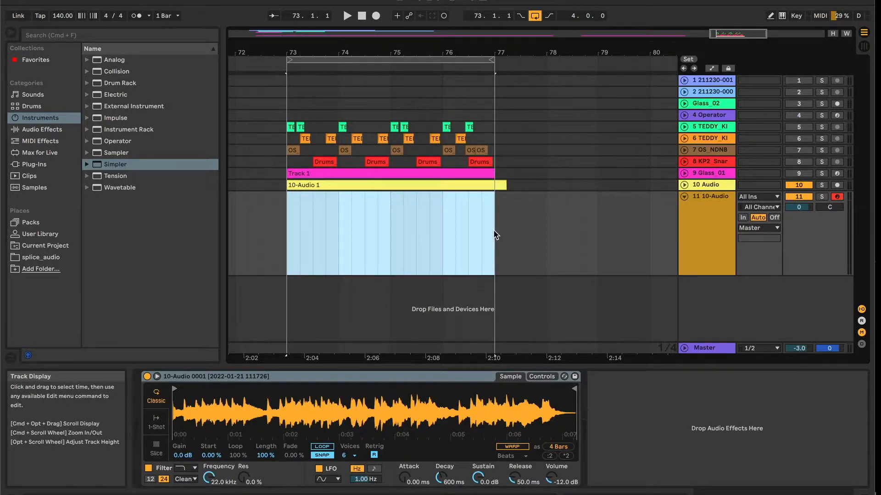
key(super+shift+m)
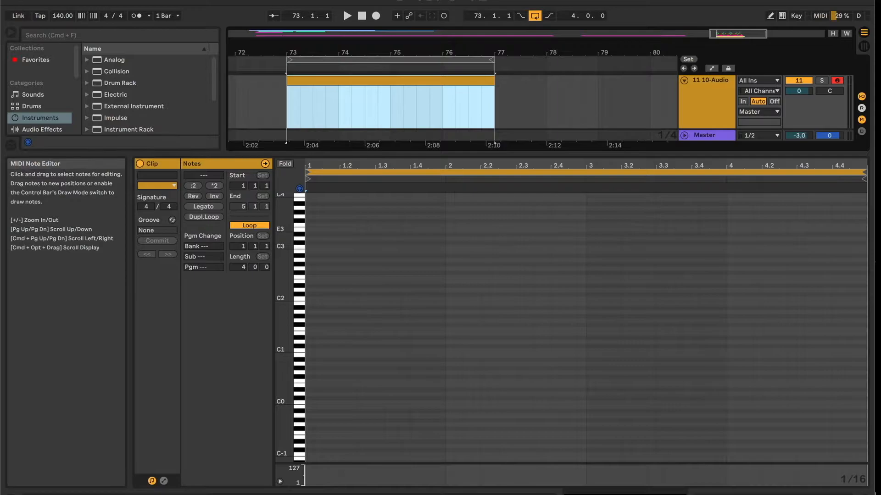
scroll(328, 339, down, 3)
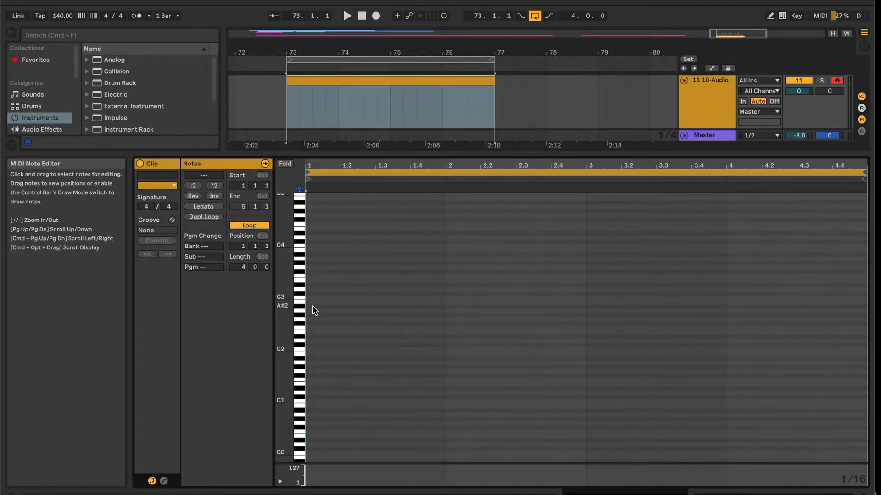
double_click(311, 298)
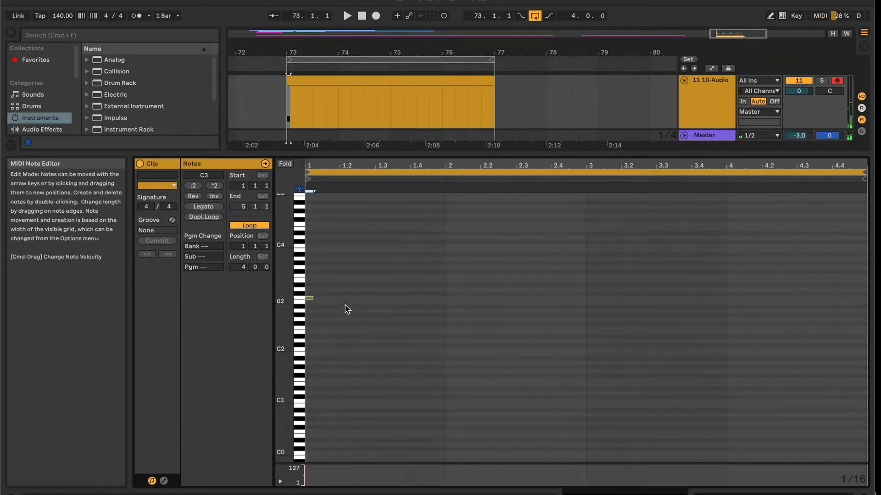
click(204, 207)
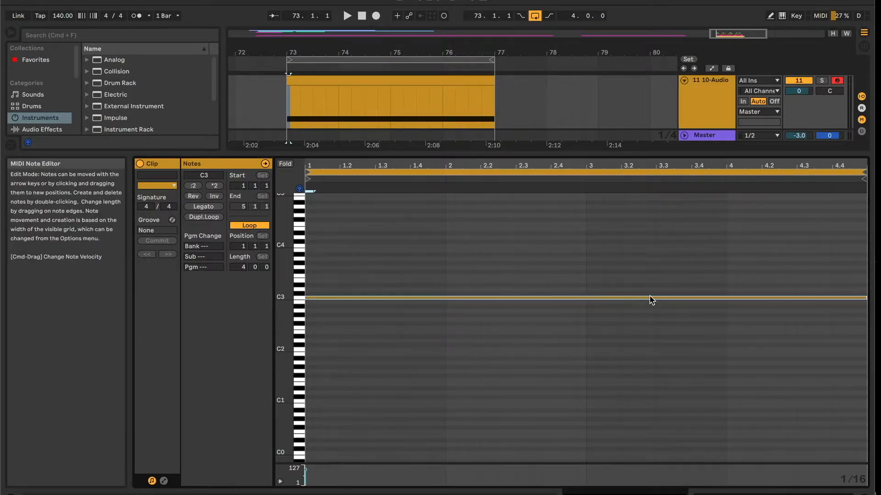
Mute the 10 Audio track and play the C3 clip through Simpler from bar 73, checking Simpler's Controls and Sample views
key(shift+Tab)
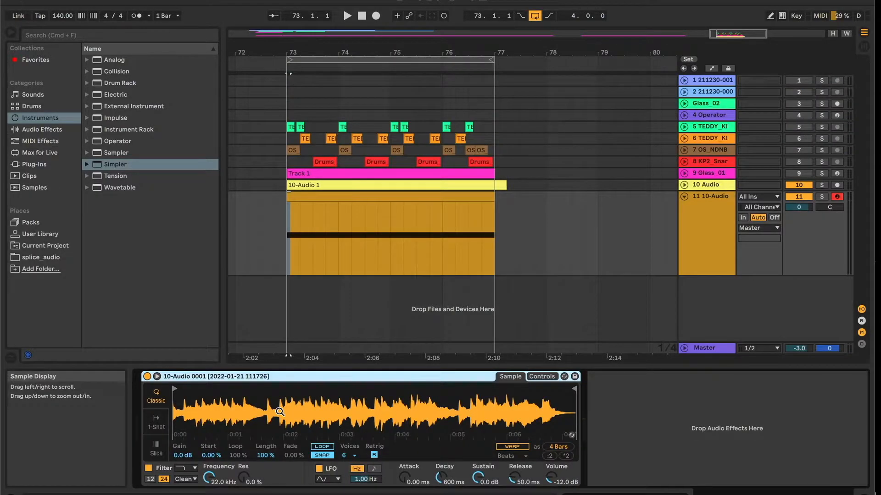
key(space)
click(542, 377)
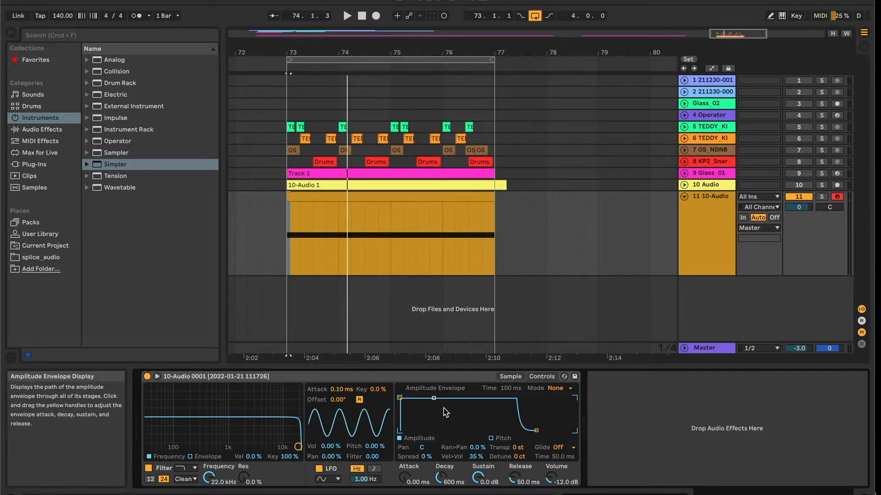
click(512, 376)
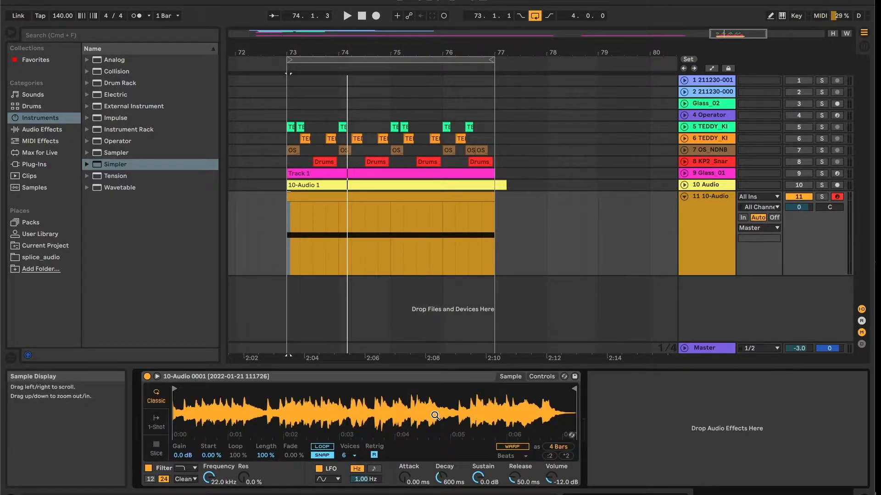
click(285, 379)
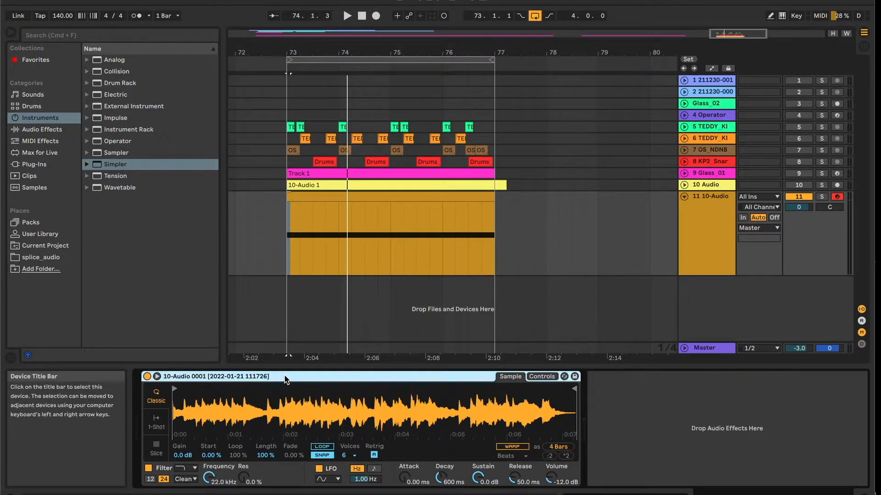
click(292, 266)
key(space)
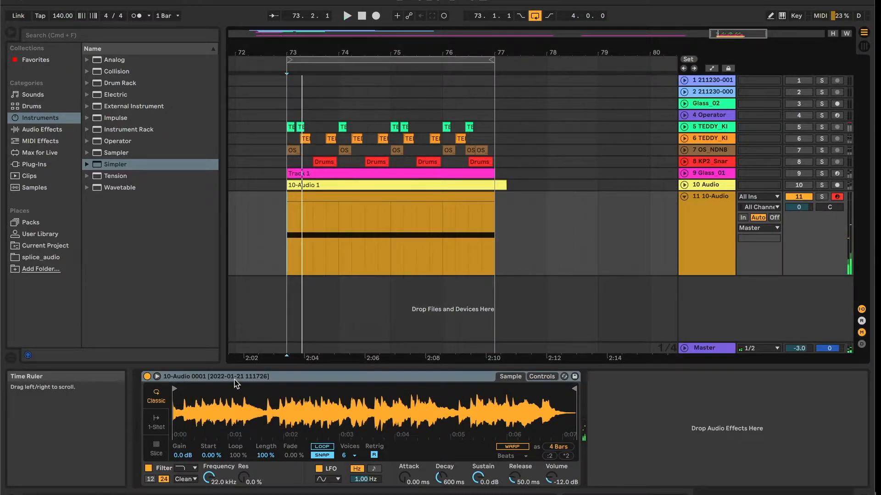
Group the Simpler into an Instrument Rack and show the rack's chain list and macro controls
right_click(233, 378)
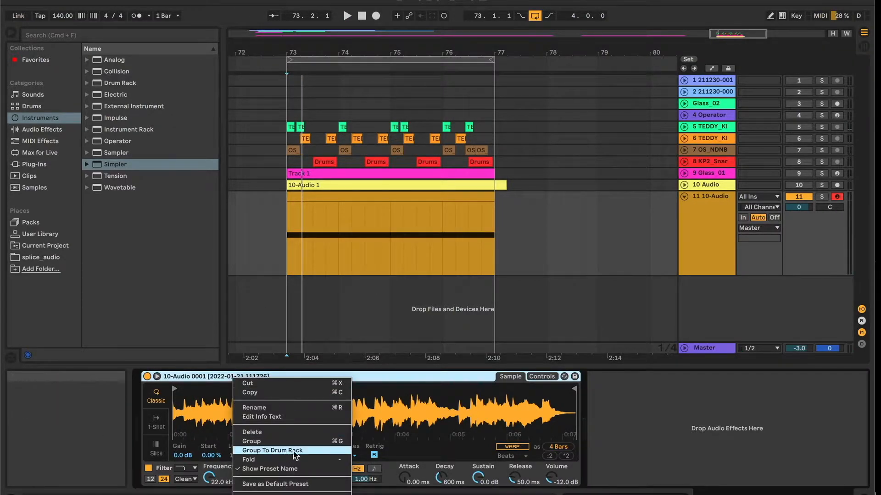
click(250, 443)
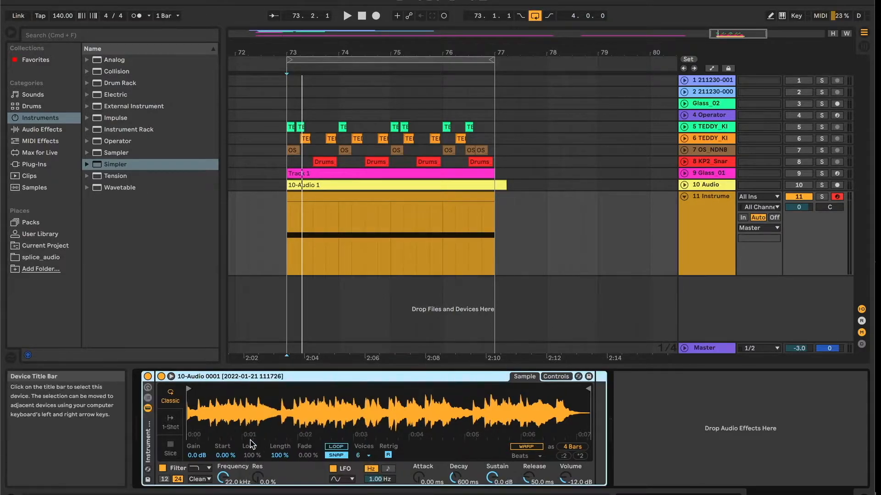
click(148, 398)
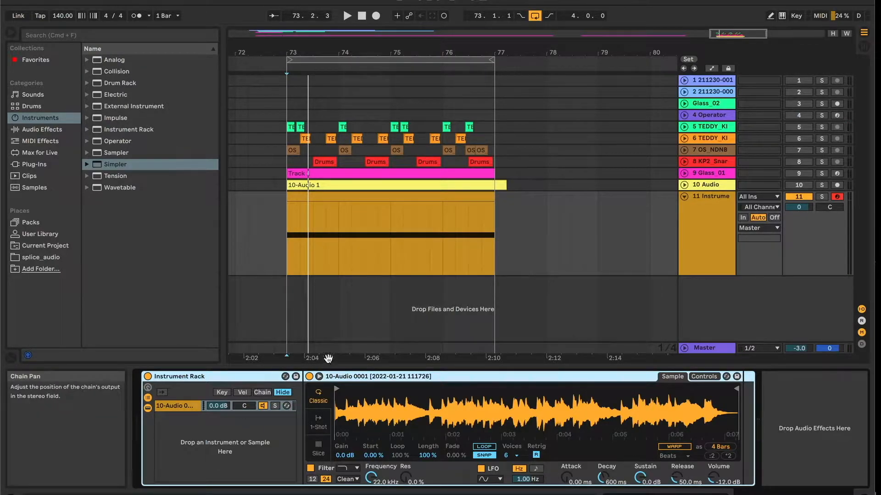
click(147, 388)
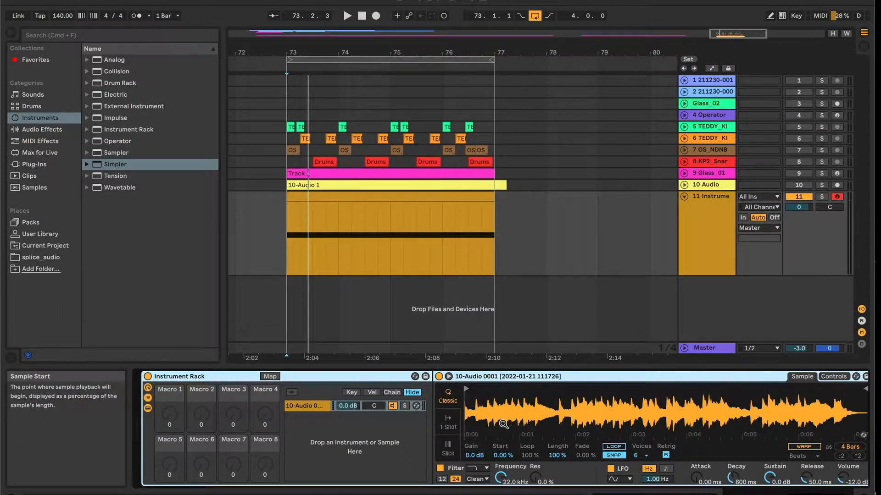
Map Simpler's sample Start parameter to Macro 1 of the Instrument Rack
click(502, 456)
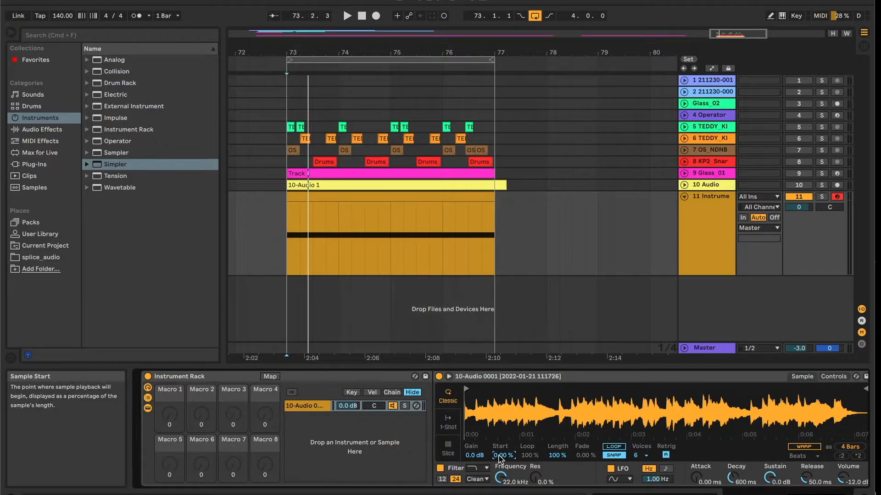
right_click(500, 458)
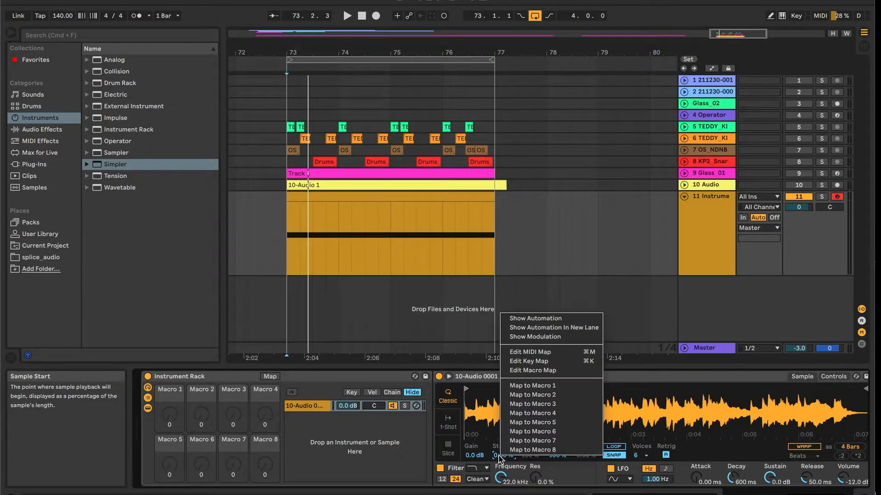
click(521, 387)
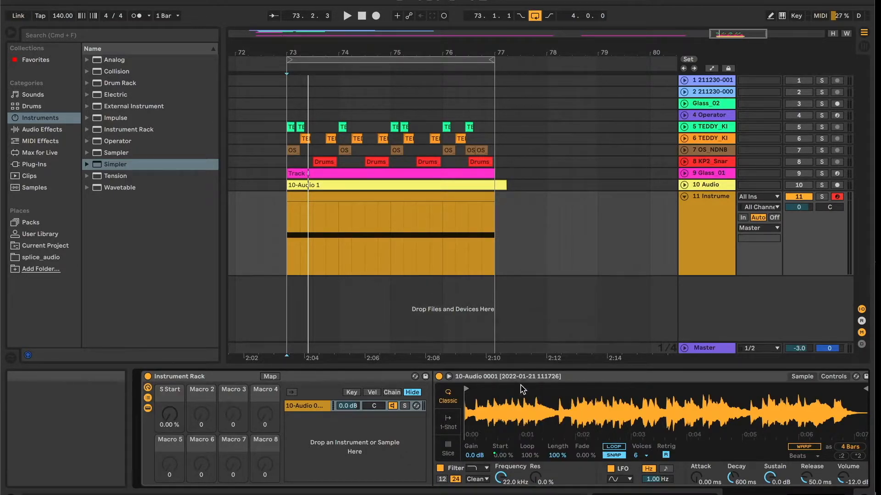
mouse_move(171, 415)
mouse_down()
mouse_move(171, 386)
mouse_move(170, 415)
mouse_up()
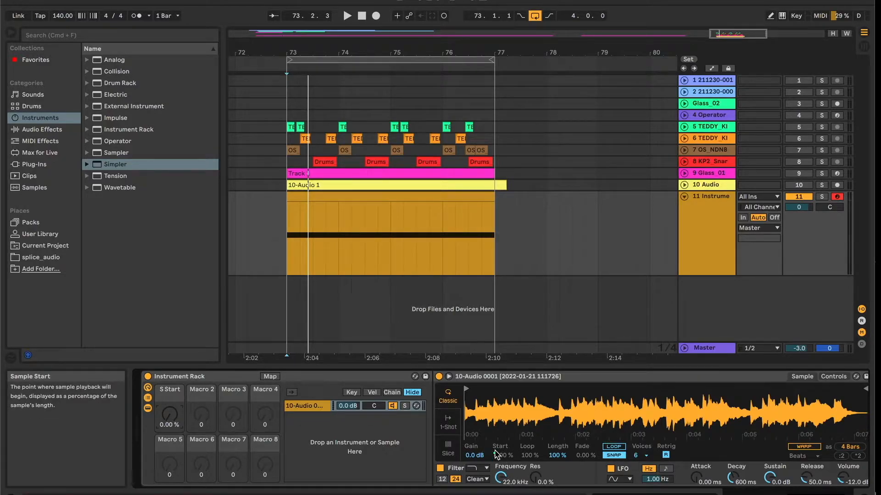
Map the Amount of Simpler's Pitch Envelope to Macro 2 and reset that macro to 0 st
key(super+Tab)
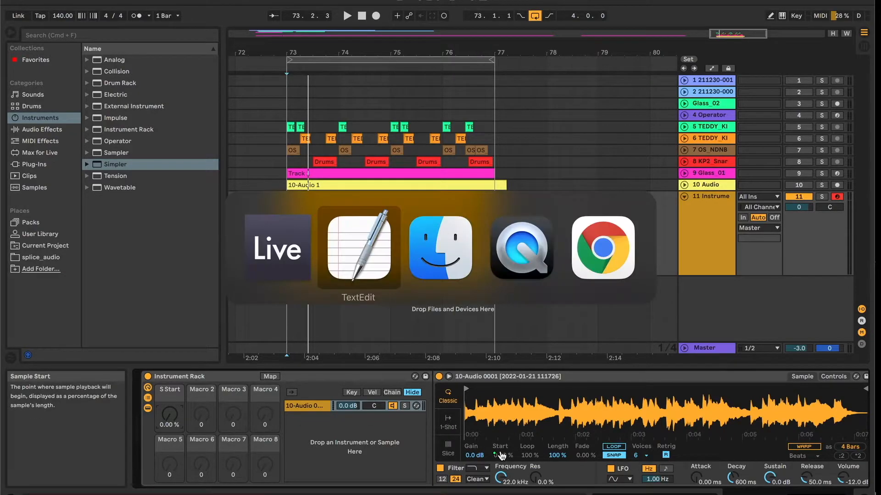
scroll(500, 427, right, 3)
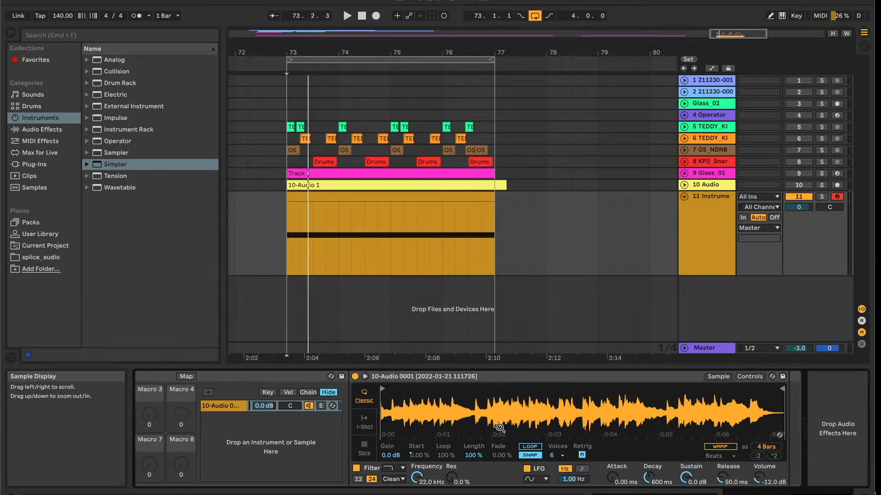
click(748, 378)
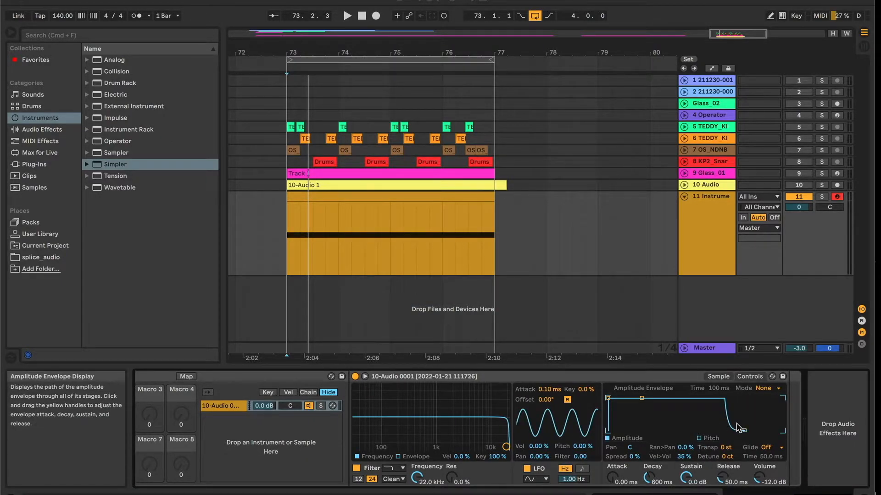
click(702, 438)
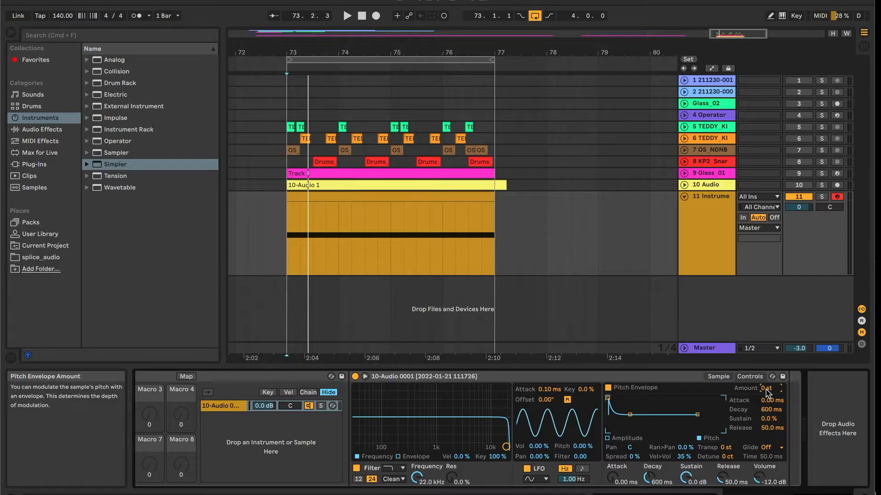
scroll(483, 428, left, 3)
right_click(849, 388)
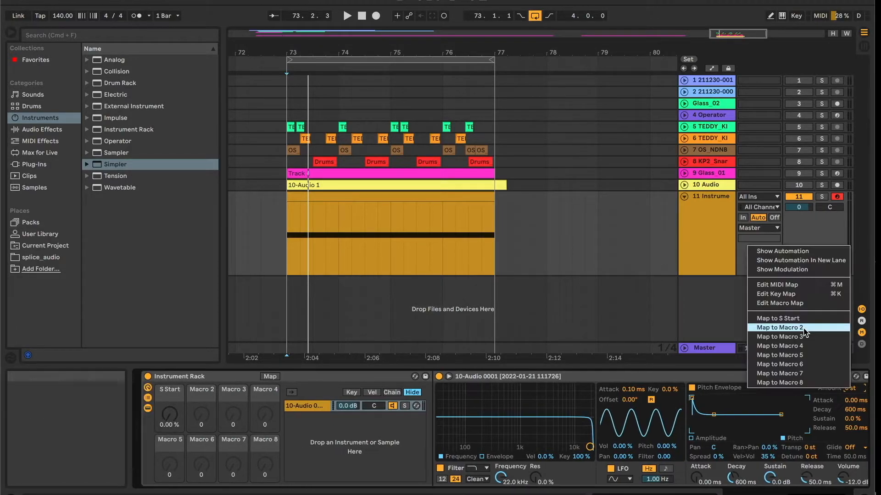
click(803, 327)
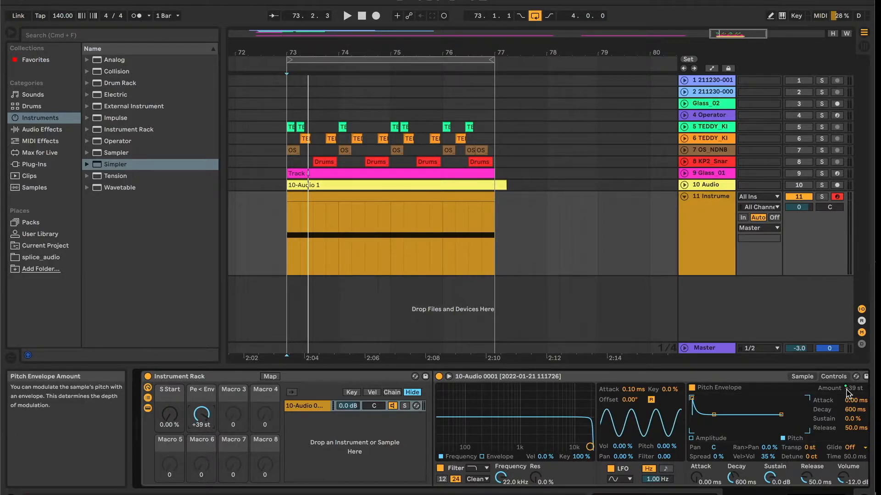
click(802, 376)
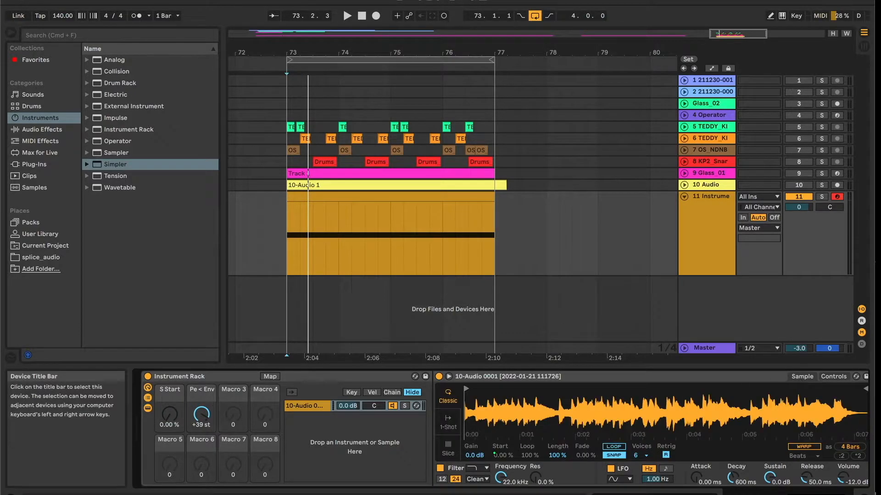
click(832, 377)
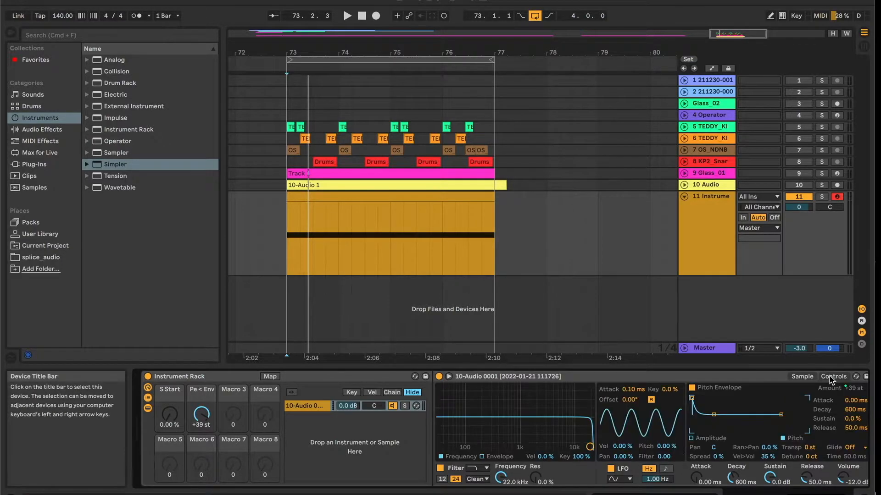
double_click(201, 414)
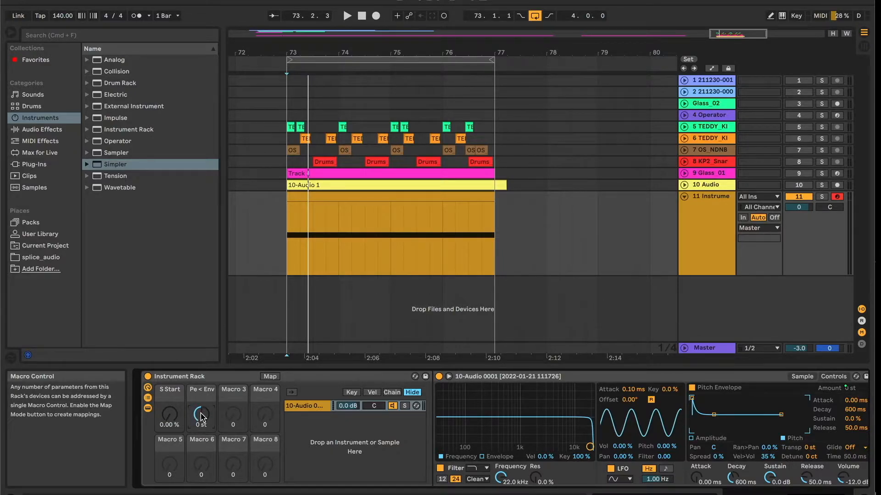
Map the Pitch Envelope's Decay to Macro 3 and Simpler's Transpose to Macro 4
right_click(850, 412)
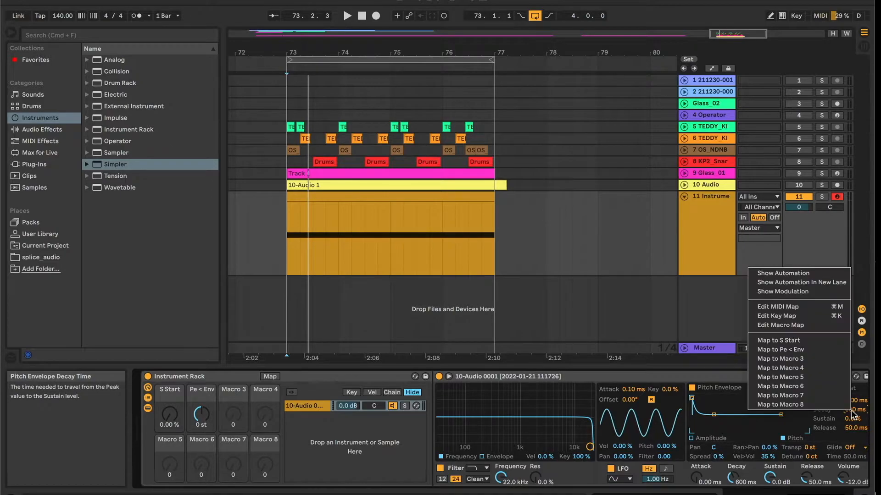
click(809, 359)
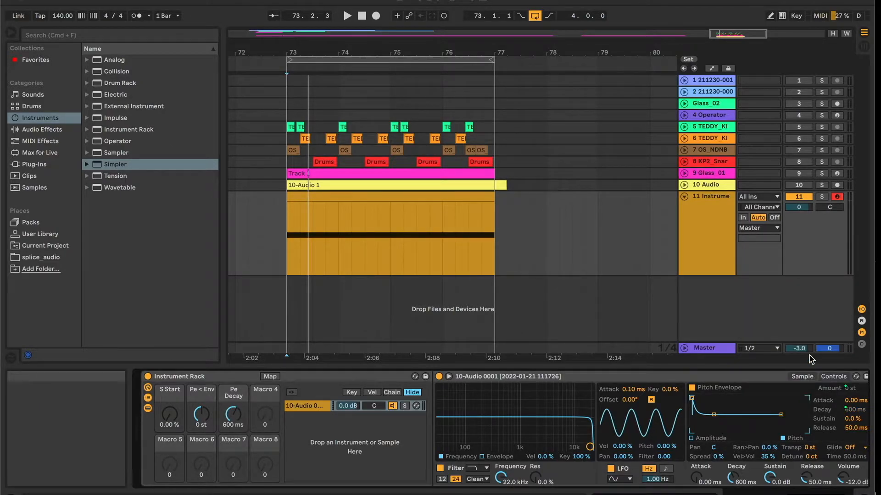
right_click(809, 451)
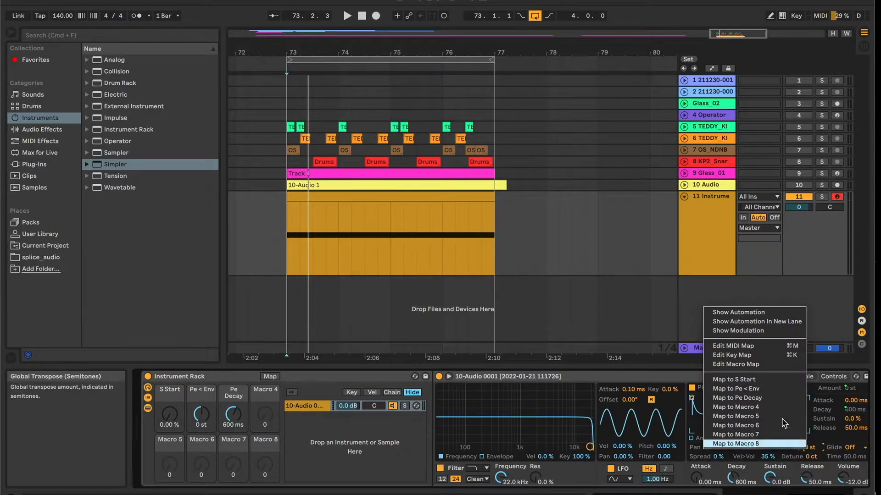
click(770, 407)
Play the loop from bar 73 and raise the pitch envelope amount macro to +48 st
key(space)
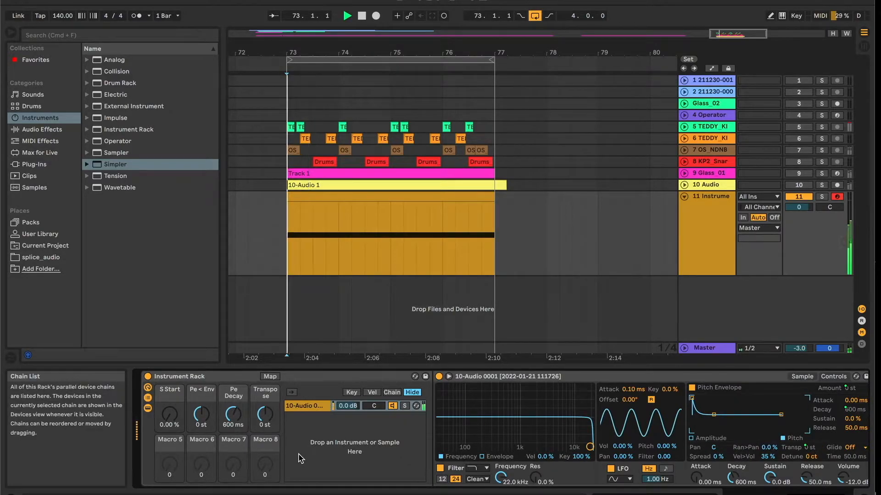
drag(200, 417, 201, 418)
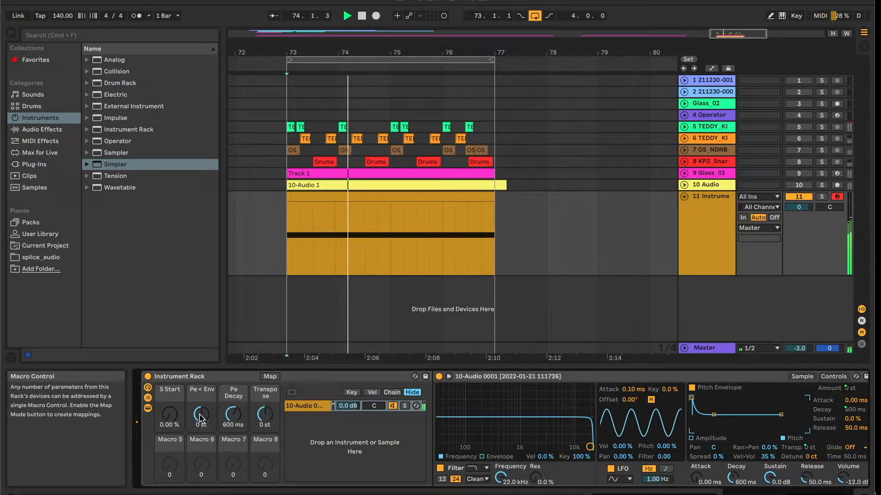
key(space)
key(space)
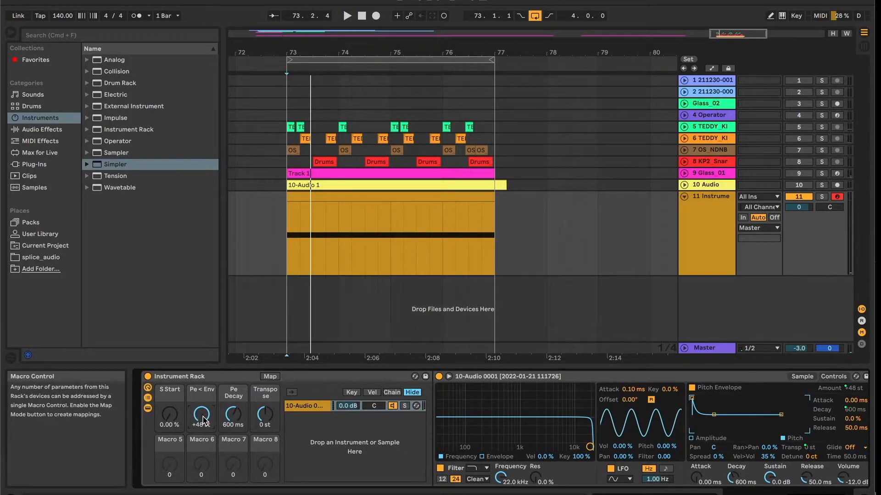
key(space)
Shorten the Pe Decay macro to 256 ms and audition the start of the loop repeatedly
mouse_move(233, 416)
mouse_down()
mouse_move(233, 444)
mouse_move(231, 406)
mouse_up()
key(space)
key(space)
key(space)
key(space)
key(space)
key(space)
key(space)
key(space)
key(space)
key(space)
key(space)
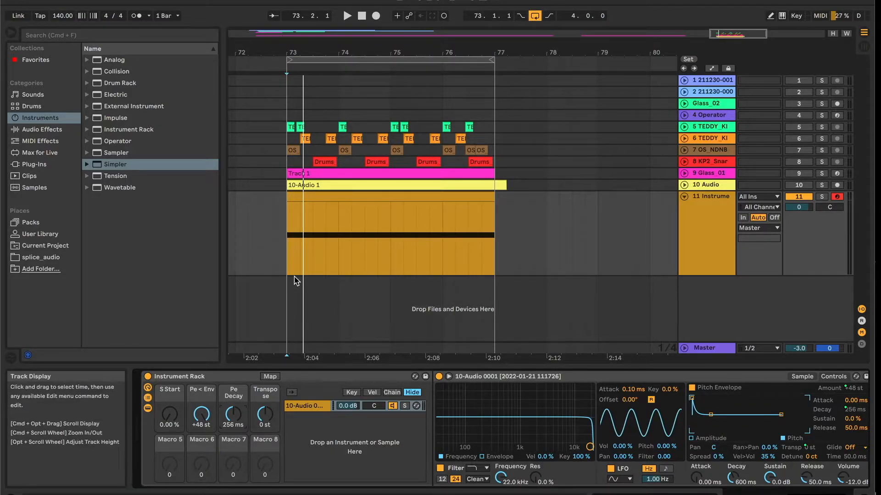
Try the Pe Decay macro at 1.58 s during playback, and settle on 215 ms
key(space)
drag(234, 415, 233, 394)
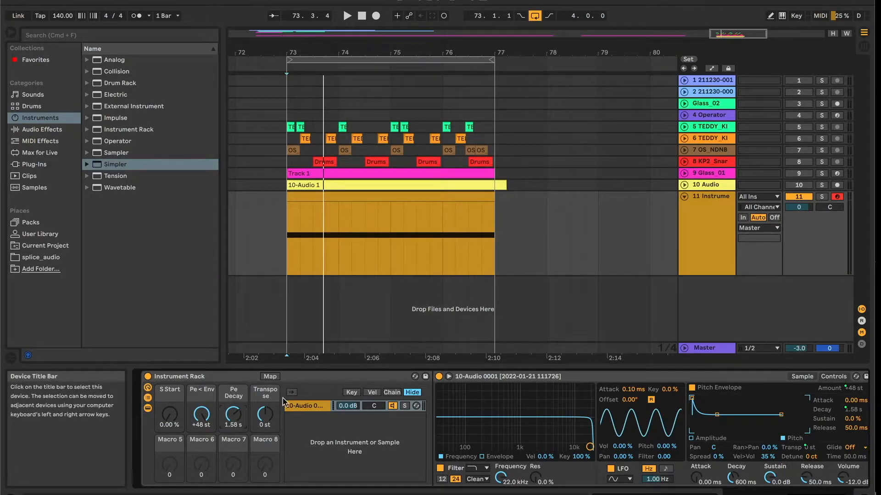
drag(202, 417, 234, 410)
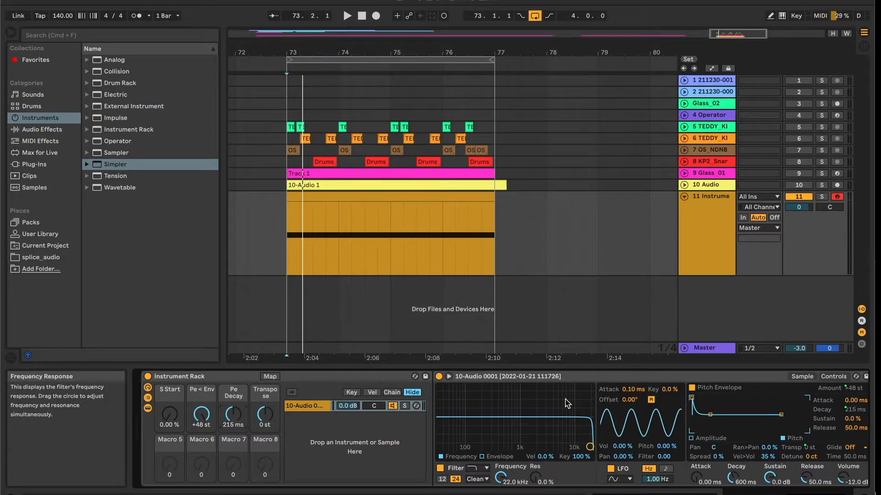
Show the S Start automation on track 11 and copy the two C3 notes to bars 3 and 4 of its clip
click(802, 377)
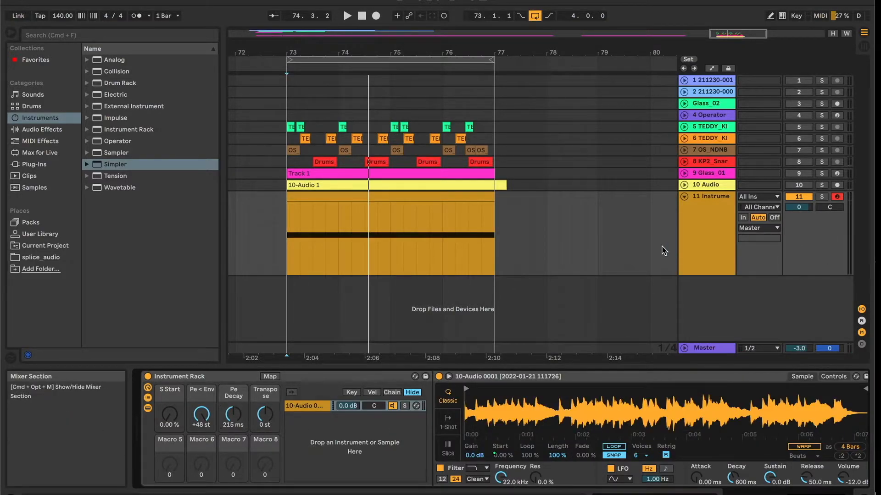
click(696, 235)
key(a)
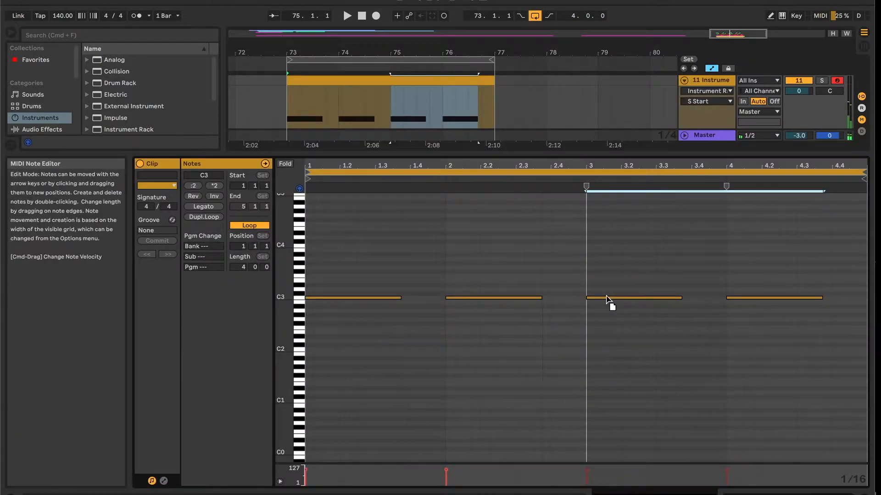
drag(608, 297, 606, 297)
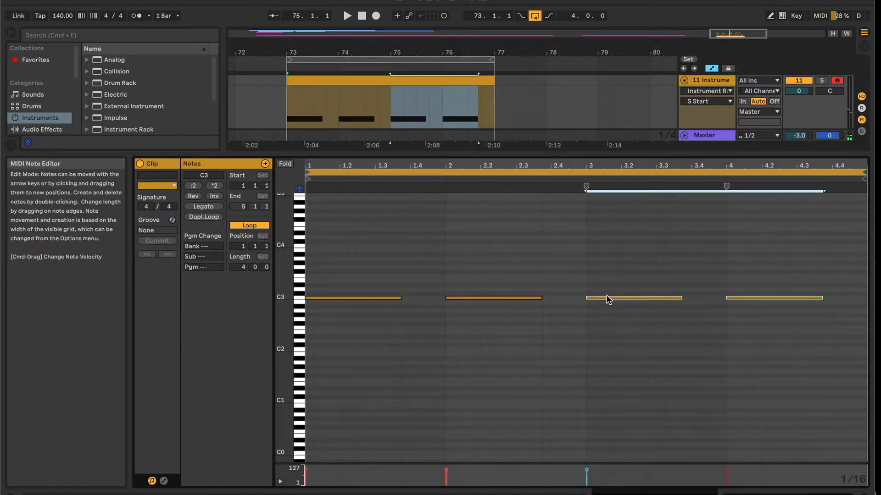
Automate S Start at 37.8% in bar 73, higher through bar 74, and 17.3% from bar 75, and play it back
click(307, 259)
key(space)
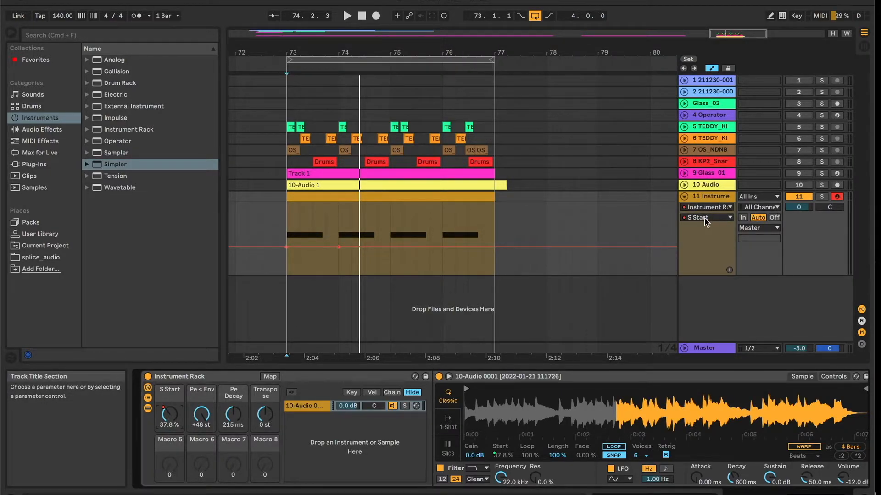
drag(338, 246, 342, 233)
click(378, 233)
drag(390, 233, 390, 262)
key(space)
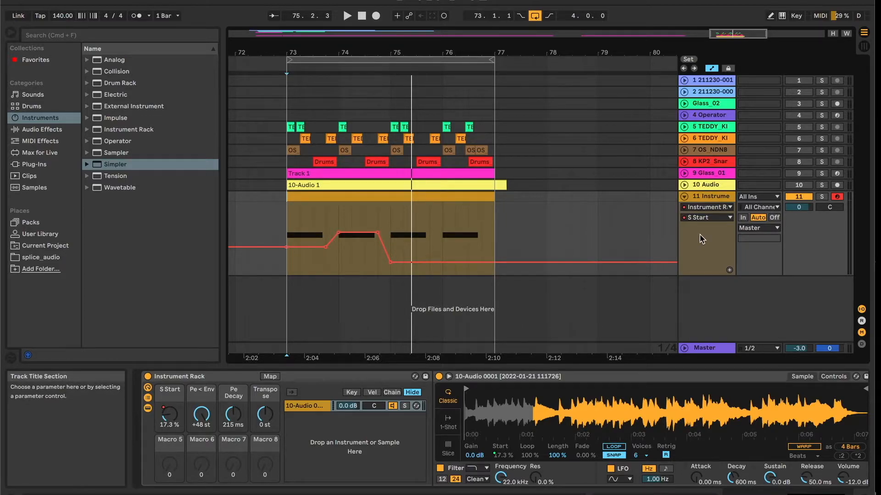
Lengthen the four C3 notes so each lasts nearly a full bar, and play the clip from bar 73
drag(369, 260, 493, 337)
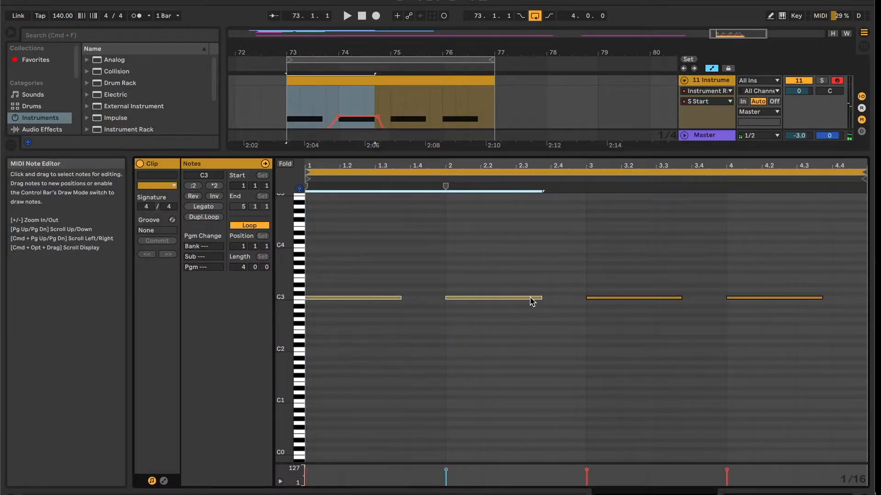
drag(541, 299, 717, 298)
click(347, 280)
key(space)
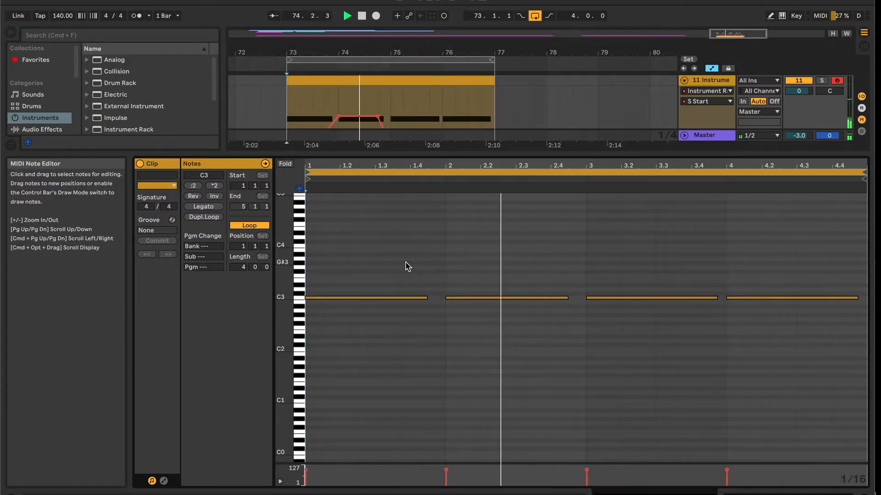
Return to the rack's devices, show Simpler's Controls view, and replay the loop from bar 73
key(shift+Tab)
key(space)
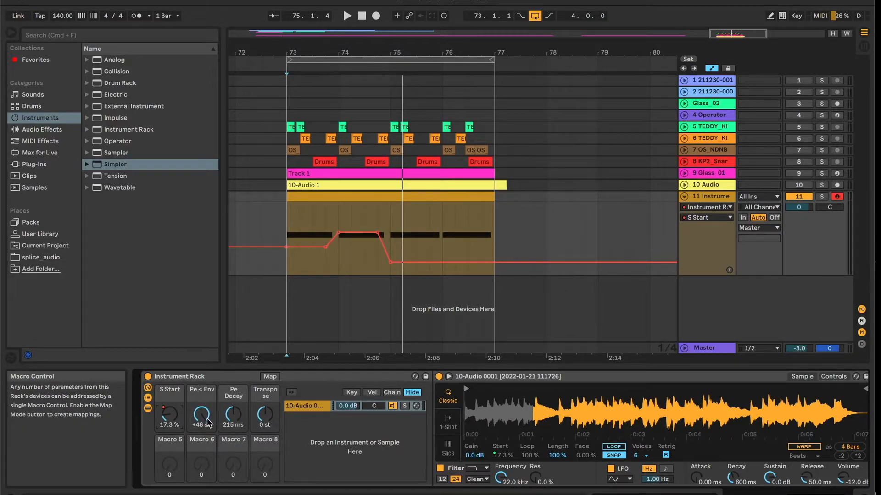
click(833, 377)
key(space)
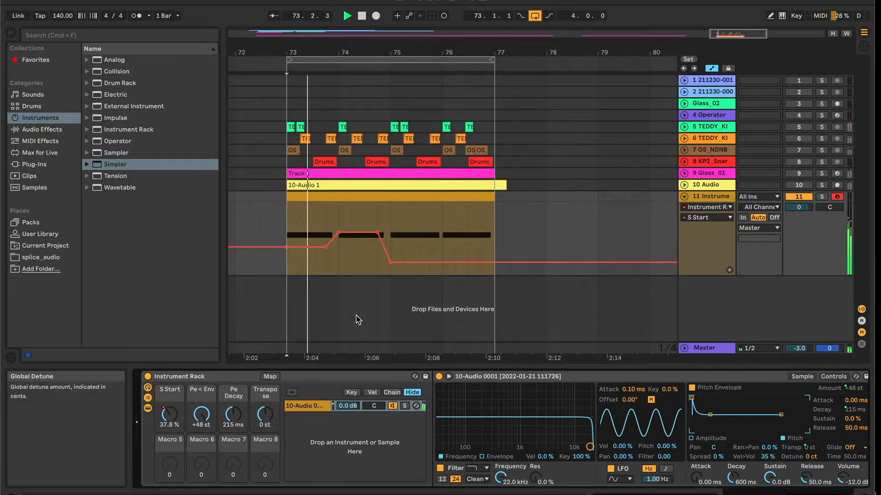
Try automating the Transpose macro on track 11 as a ramp from -6 st at bar 73 to -38 st at bar 77, and play it
drag(264, 414, 263, 376)
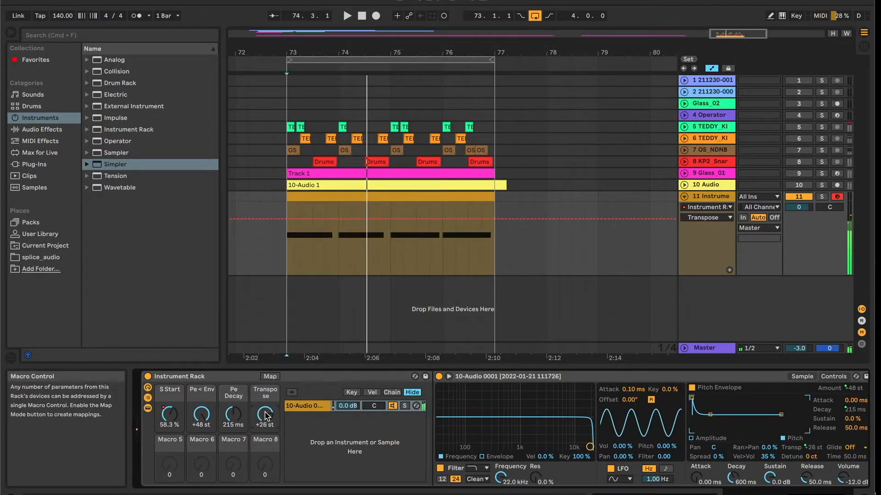
key(space)
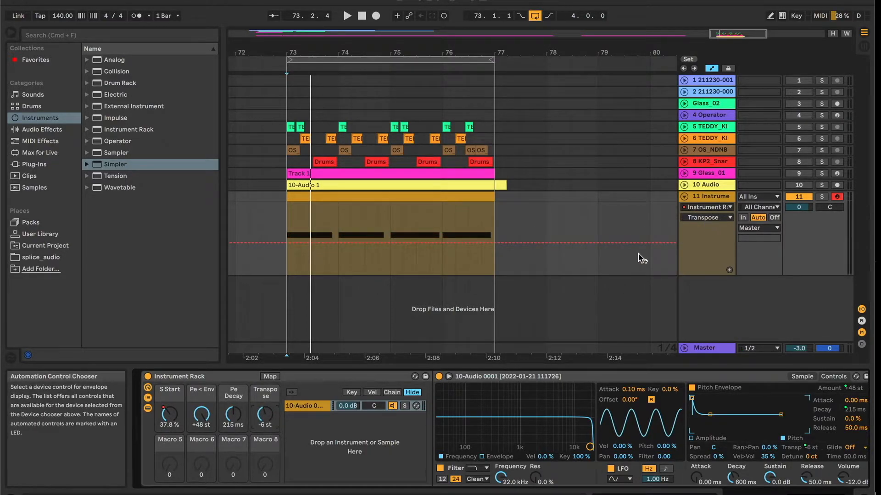
click(288, 245)
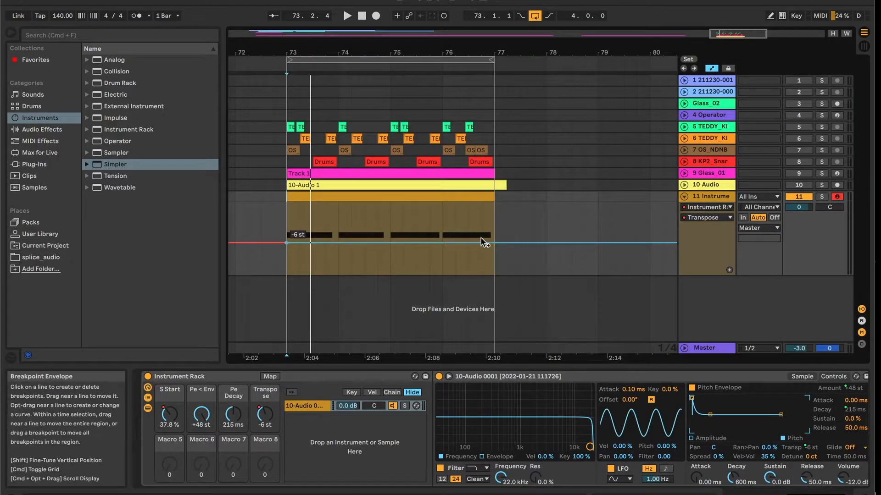
drag(495, 247, 495, 267)
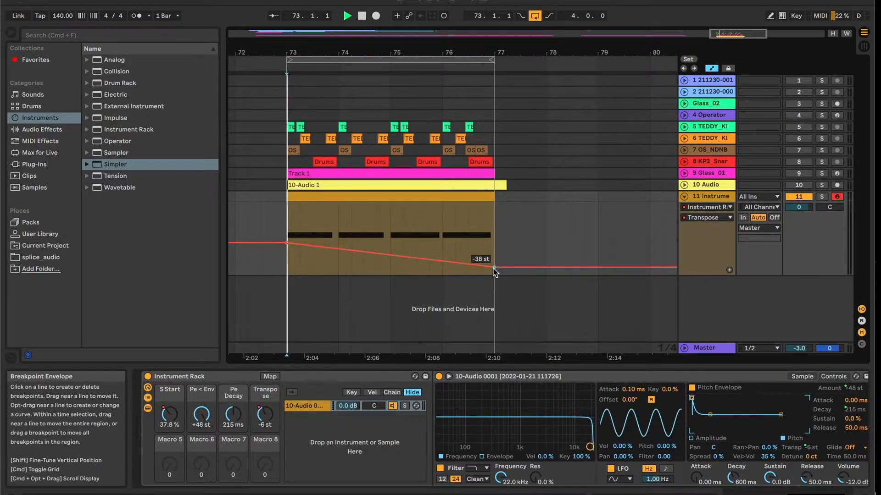
key(space)
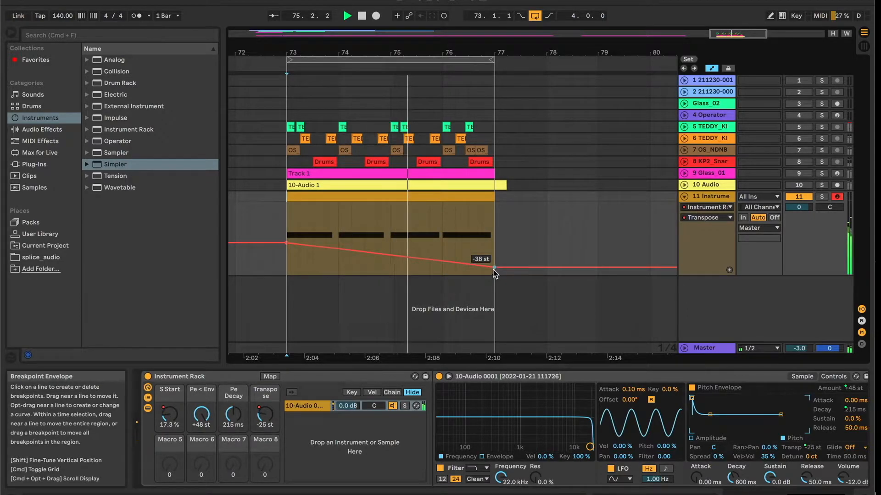
Try an upward Transpose ramp to bar 77, remove the Transpose automation, and reset the macro to 0 st
drag(495, 268, 494, 211)
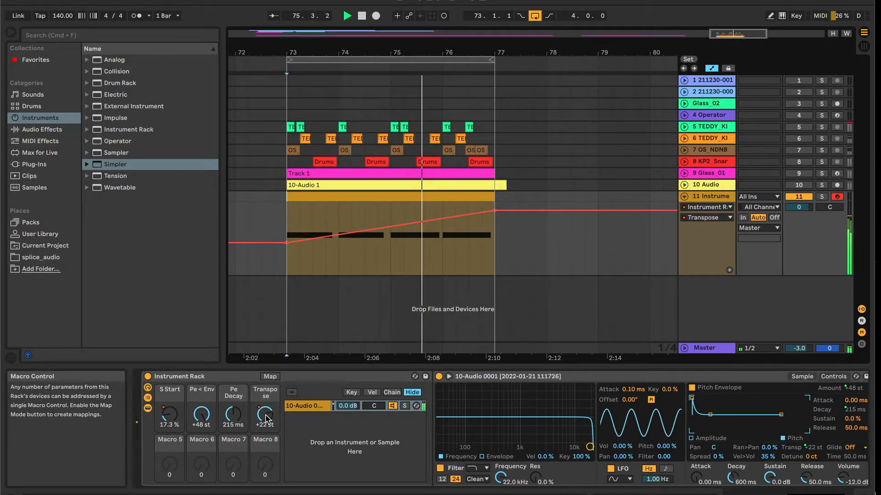
drag(266, 417, 266, 426)
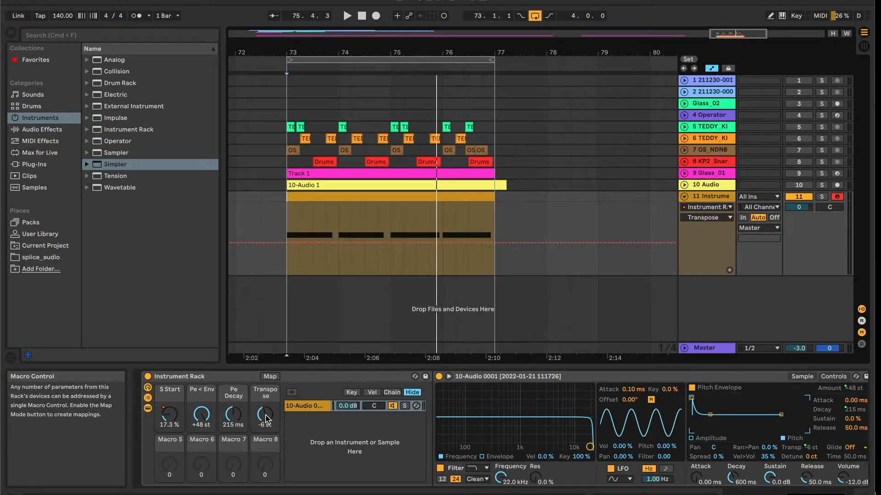
double_click(264, 416)
key(space)
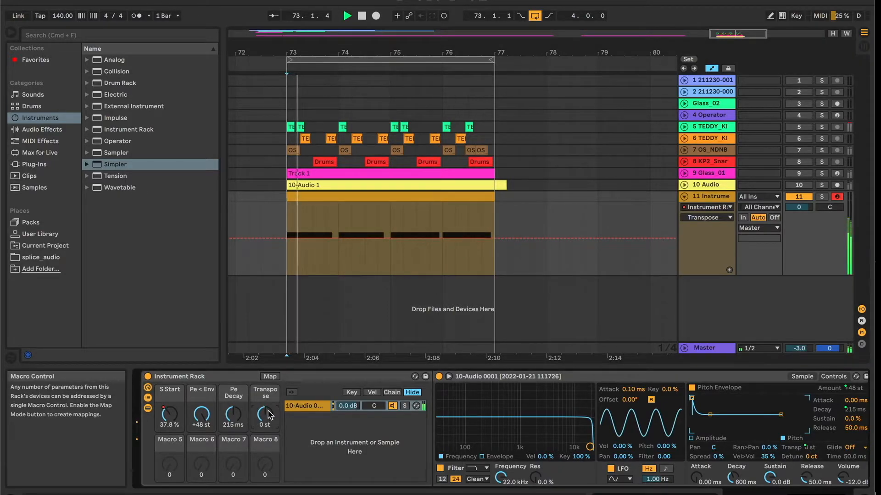
Map Simpler's amp envelope Attack, Decay, Sustain and Release to Macros 5 through 8 of the rack
click(757, 383)
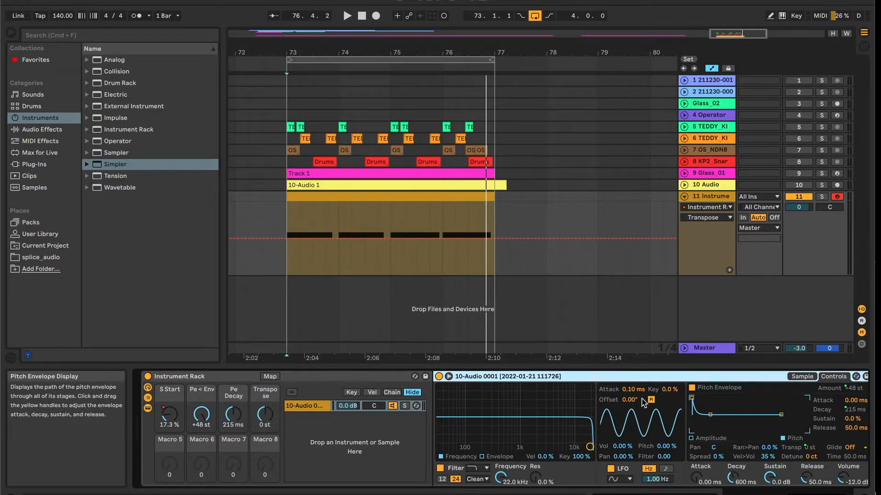
key(space)
key(space)
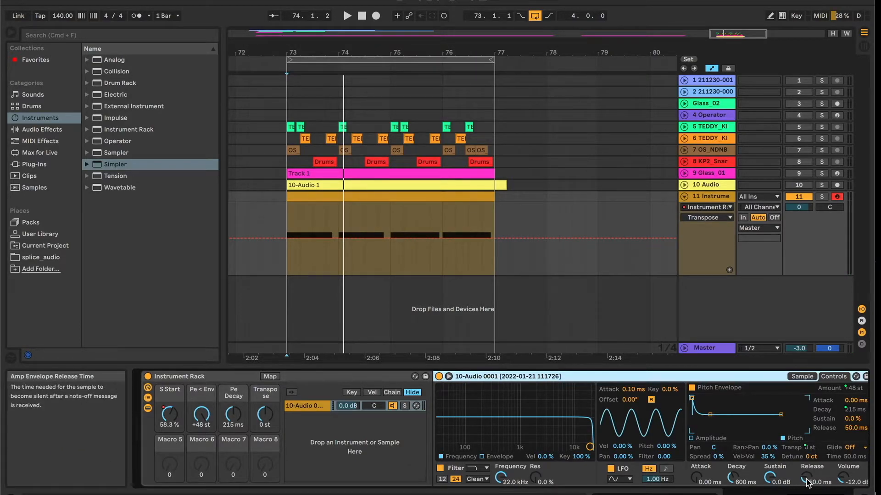
right_click(695, 480)
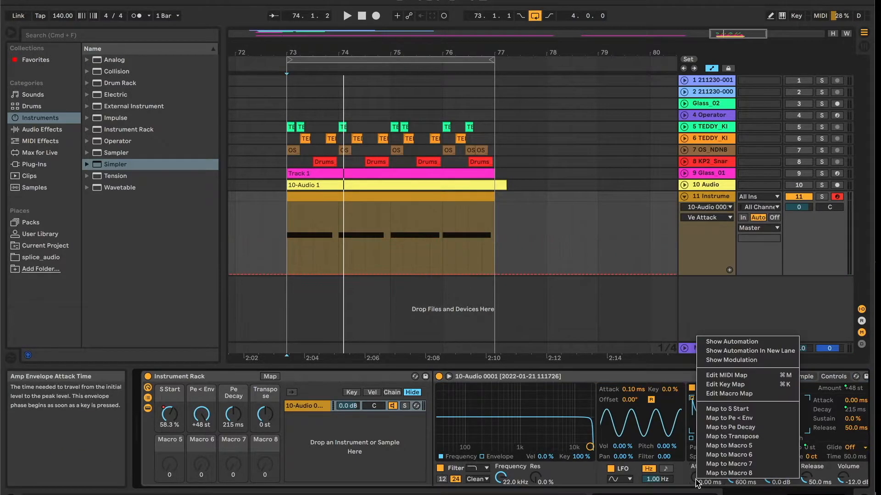
click(713, 446)
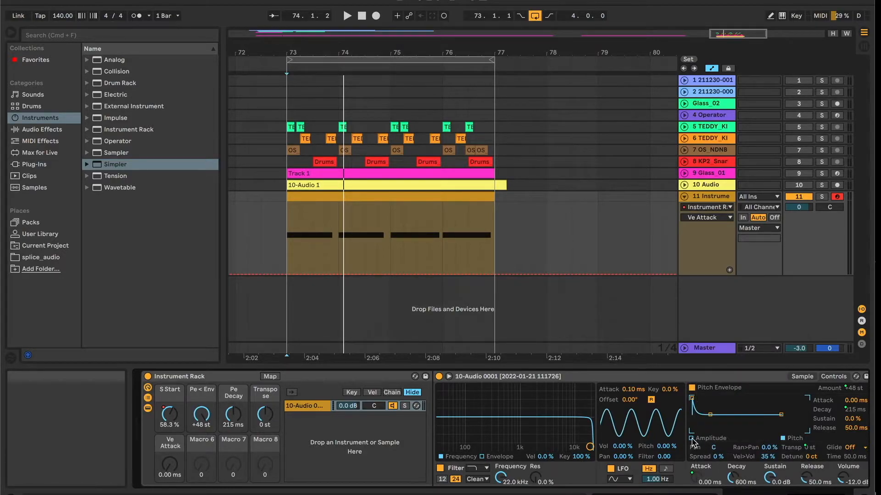
right_click(733, 479)
click(770, 454)
right_click(770, 479)
click(787, 465)
right_click(805, 479)
click(779, 472)
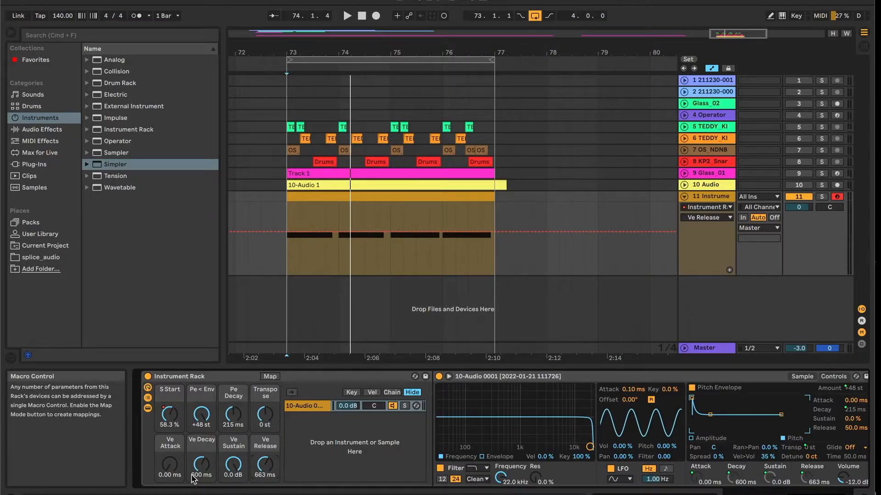
Set the Pe Decay macro to 38.0 ms, Ve Attack to 2.63 ms and Ve Release to 29.3 ms while auditioning the loop
key(space)
key(space)
drag(232, 415, 232, 426)
key(space)
key(space)
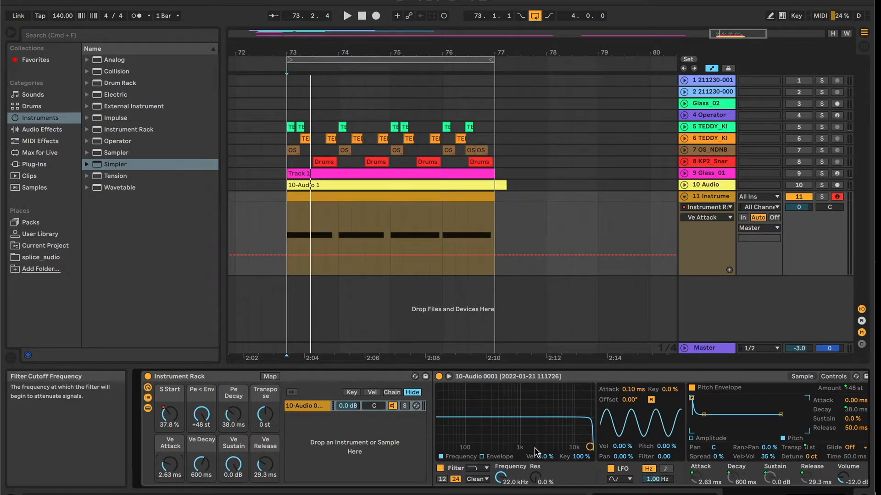
Audition Simpler's filter cutoff in the Sample view, return it to 22.0 kHz, and switch off the filter and LFO
scroll(536, 452, right, 3)
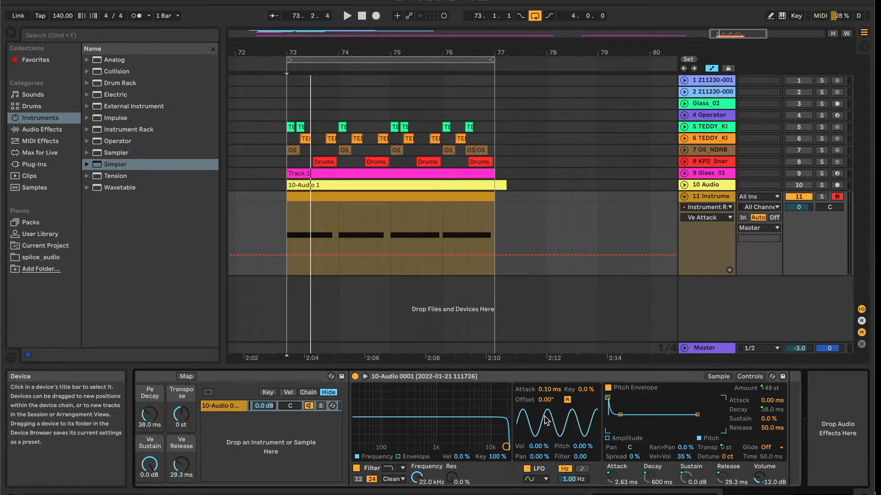
scroll(275, 425, left, 3)
click(802, 377)
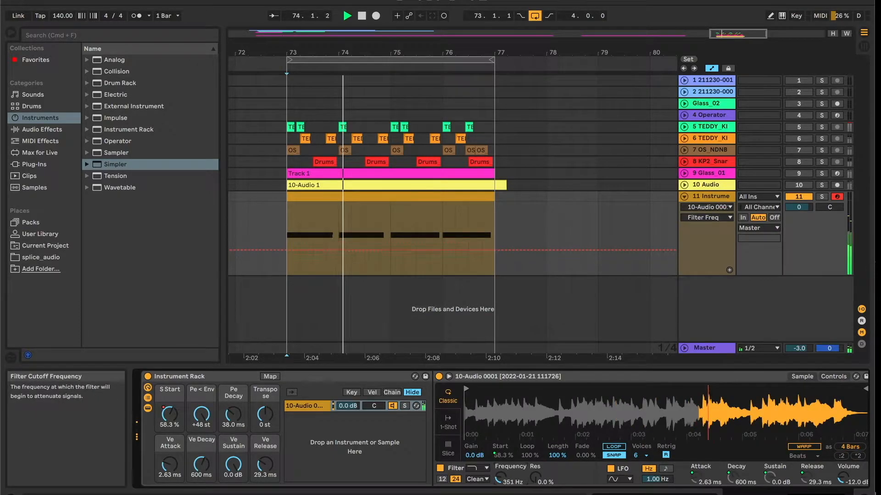
drag(499, 478, 499, 420)
key(space)
click(440, 468)
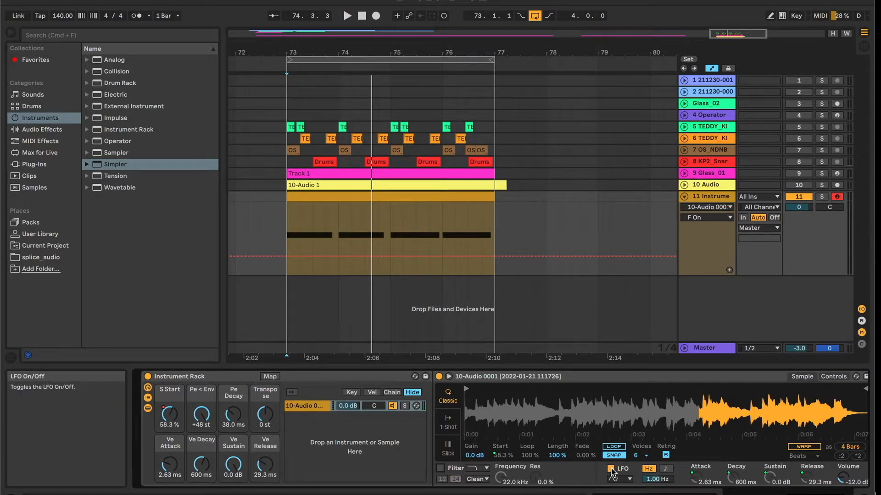
key(space)
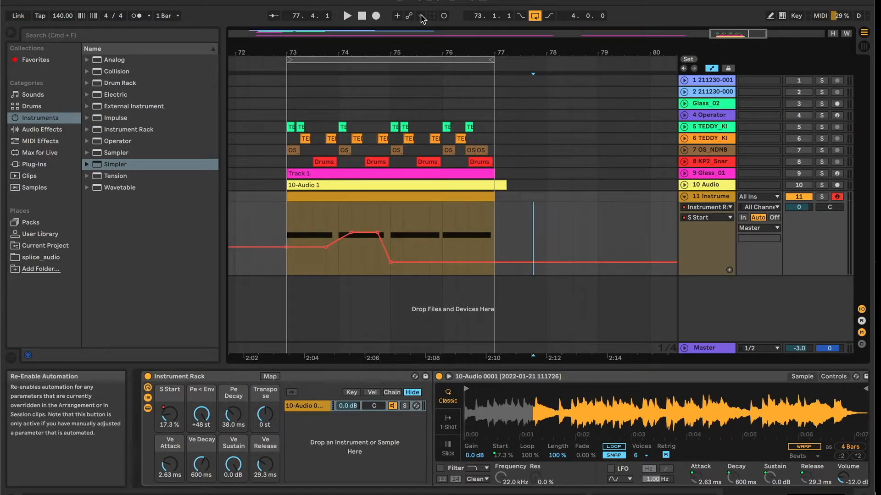
Reshape the S Start automation into hard steps at each bar, with 17.3% in bar 75 and 83.5% from bar 76, and play it
drag(350, 233, 338, 232)
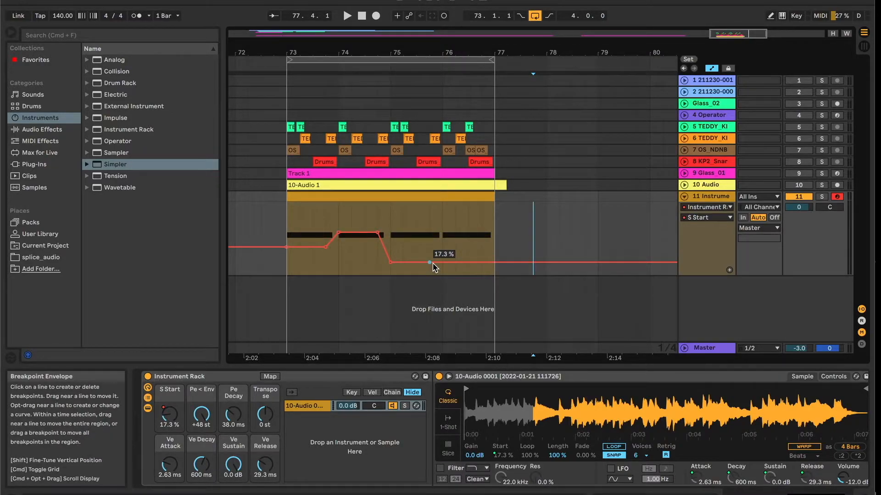
drag(441, 262, 442, 214)
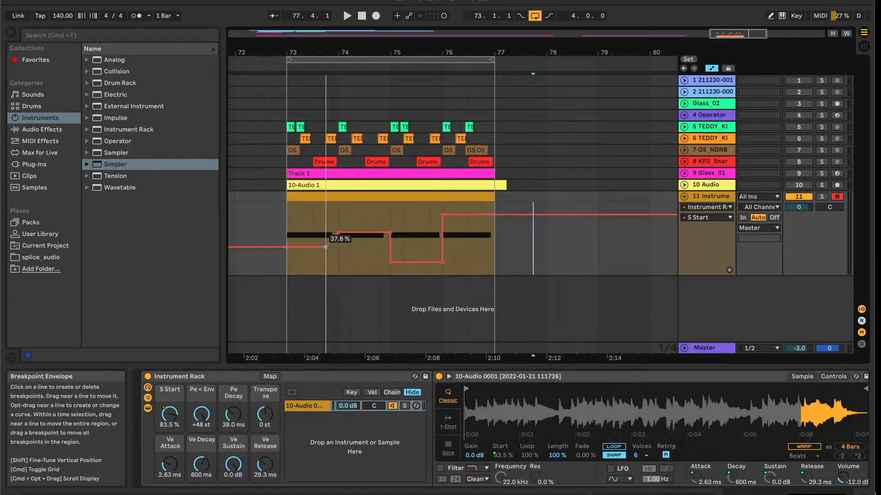
key(space)
click(288, 225)
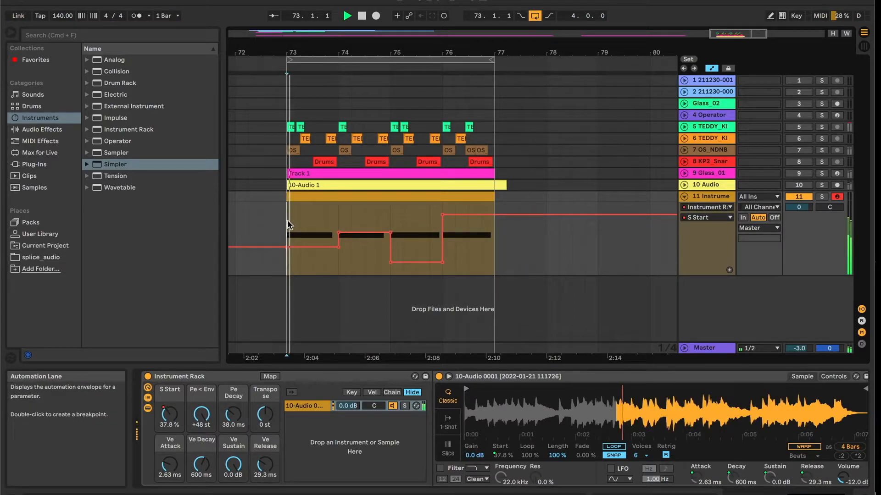
key(space)
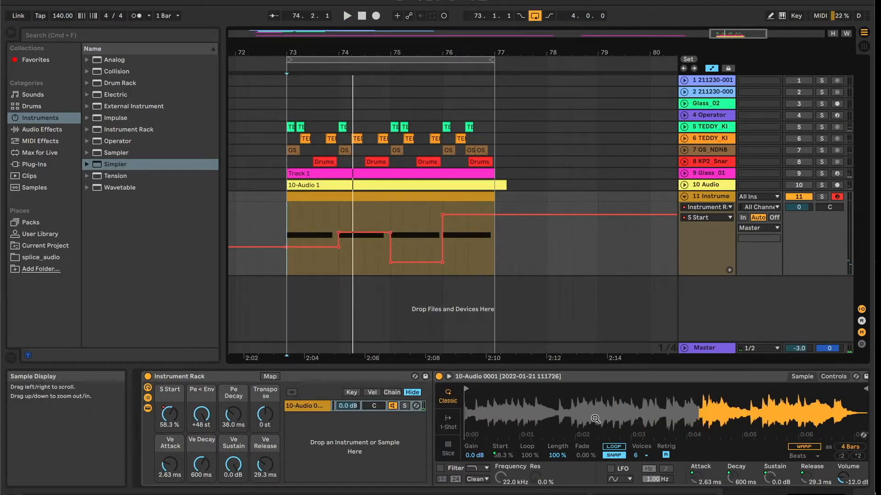
Lower the S Start automation for bar 73 to 0.00% and audition the loop
key(space)
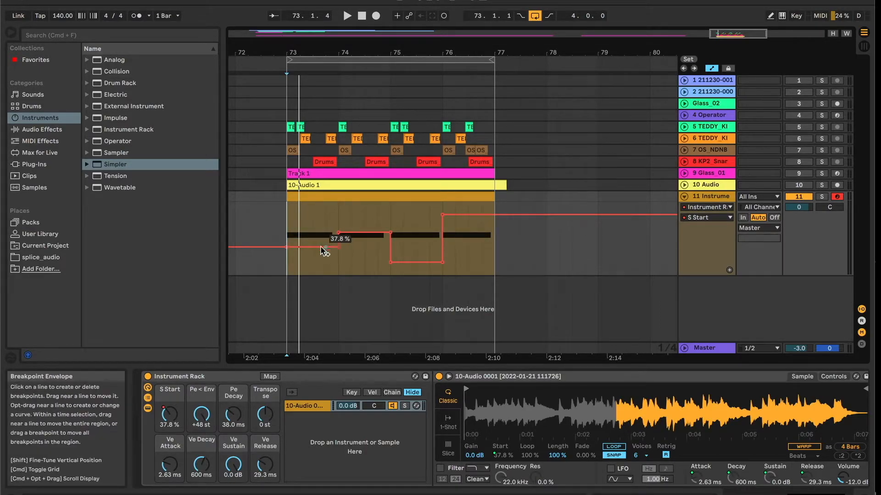
drag(320, 261, 316, 275)
key(space)
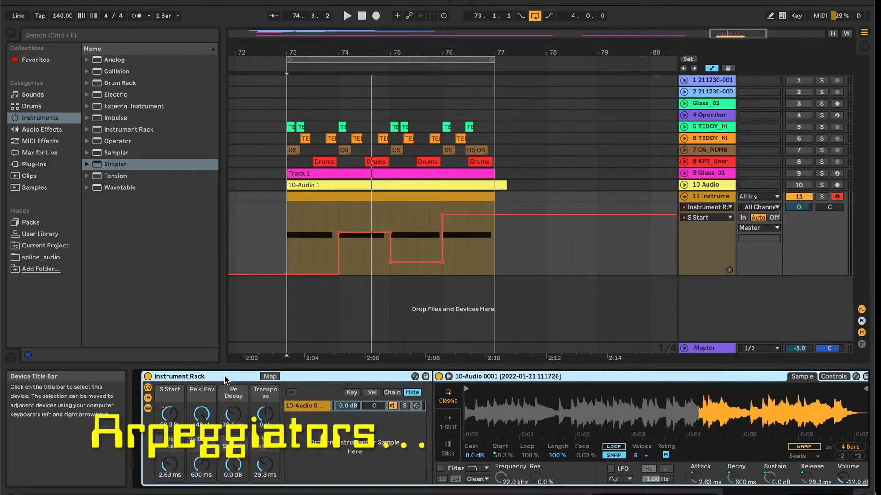
Add an Arpeggiator MIDI effect in front of the Instrument Rack on track 11 and play the loop
click(34, 142)
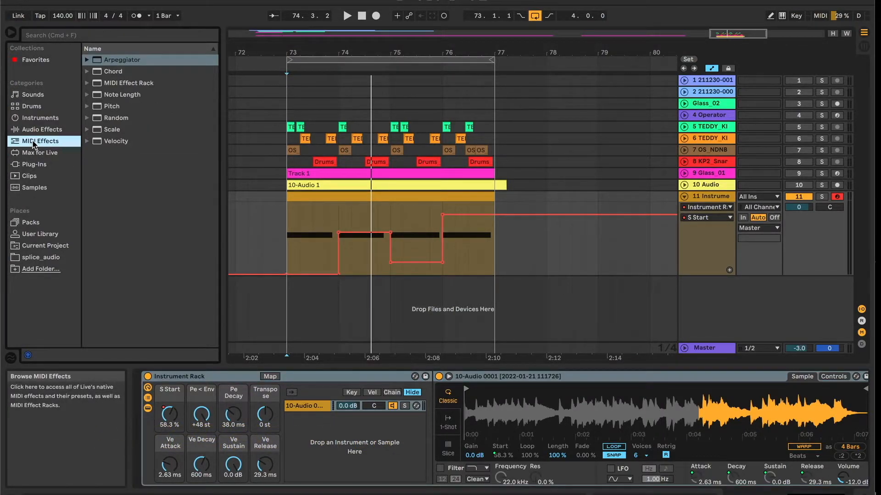
click(118, 64)
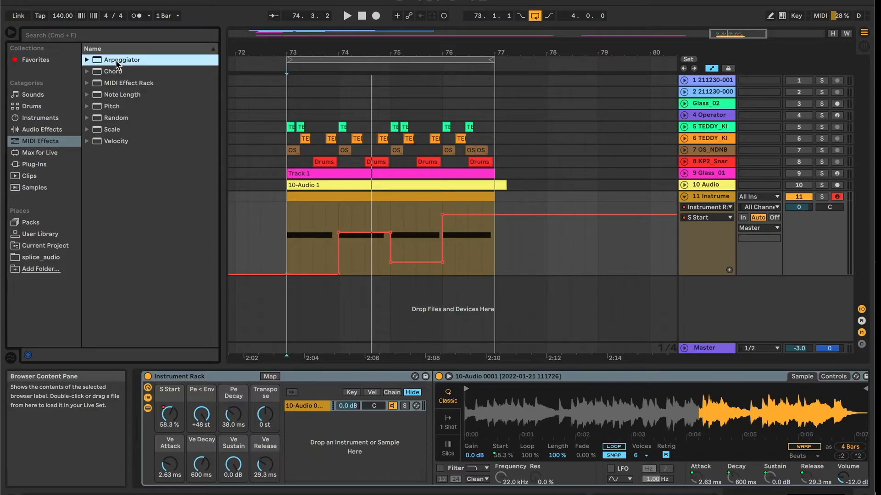
drag(168, 261, 169, 382)
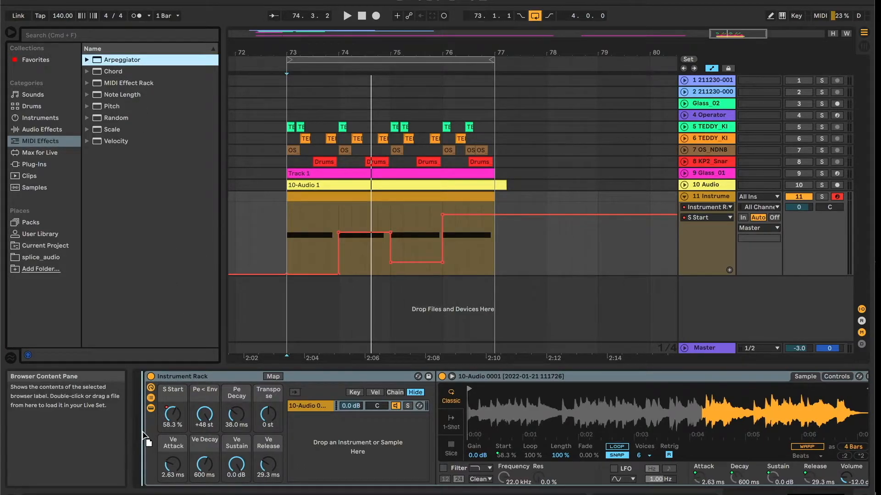
drag(142, 432, 143, 433)
key(space)
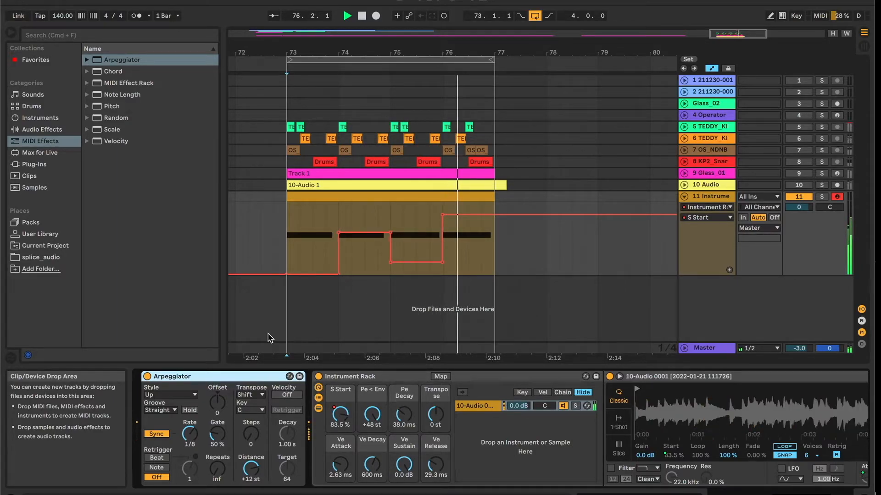
key(space)
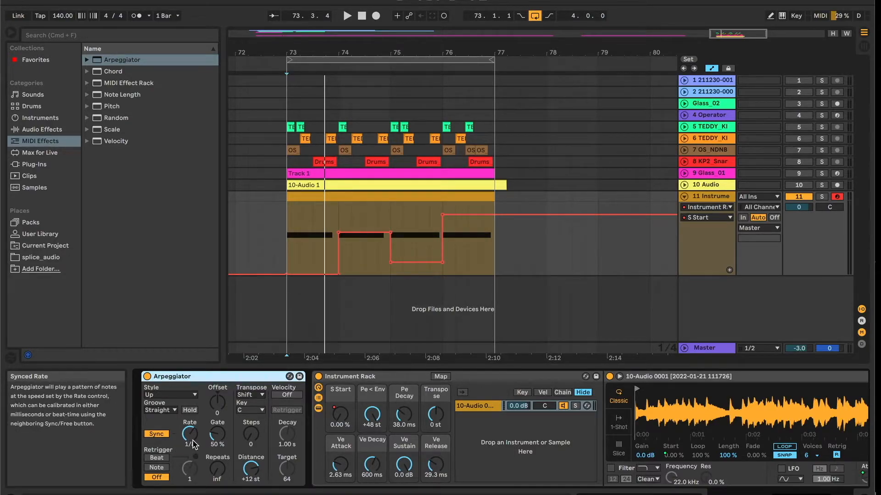
Try the Arpeggiator's Gate at 10% while the loop plays
key(space)
mouse_move(218, 434)
mouse_down()
mouse_move(217, 365)
mouse_move(222, 435)
mouse_up()
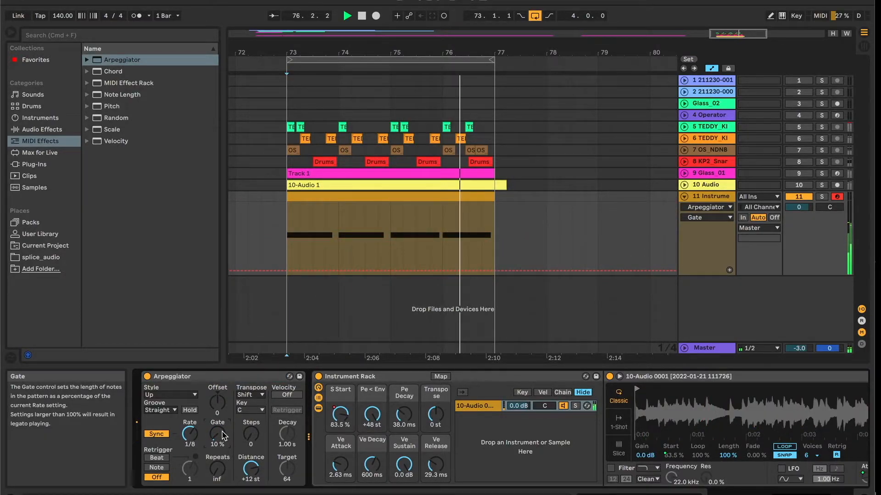
scroll(223, 436, right, 4)
key(space)
scroll(222, 437, left, 4)
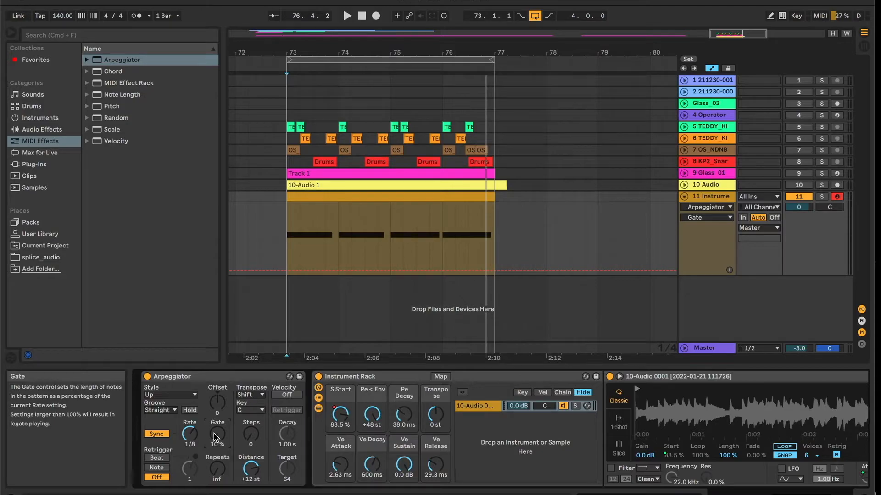
Audition the Arpeggiator's Gate at 7% and 200%, and bring it to 96% during playback
key(space)
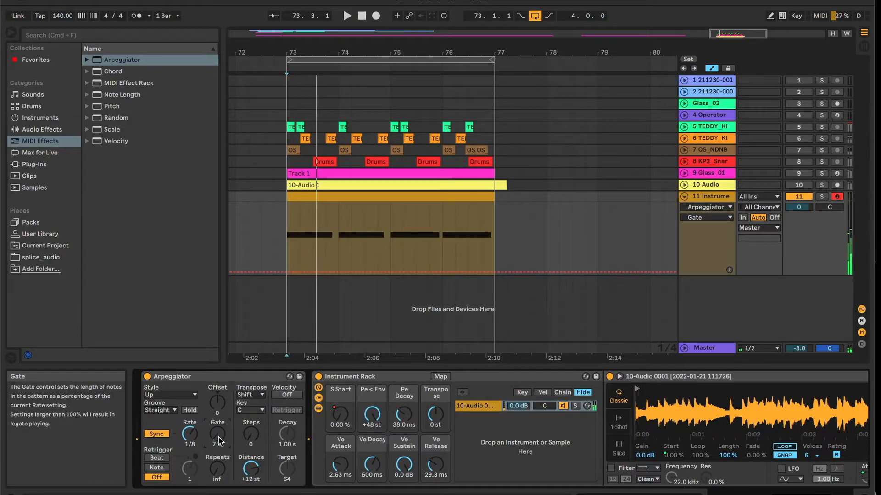
key(space)
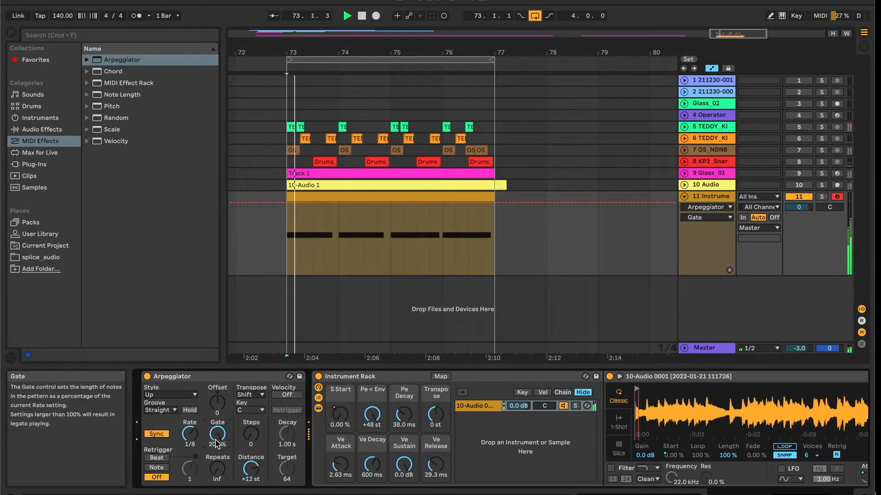
drag(218, 436, 216, 438)
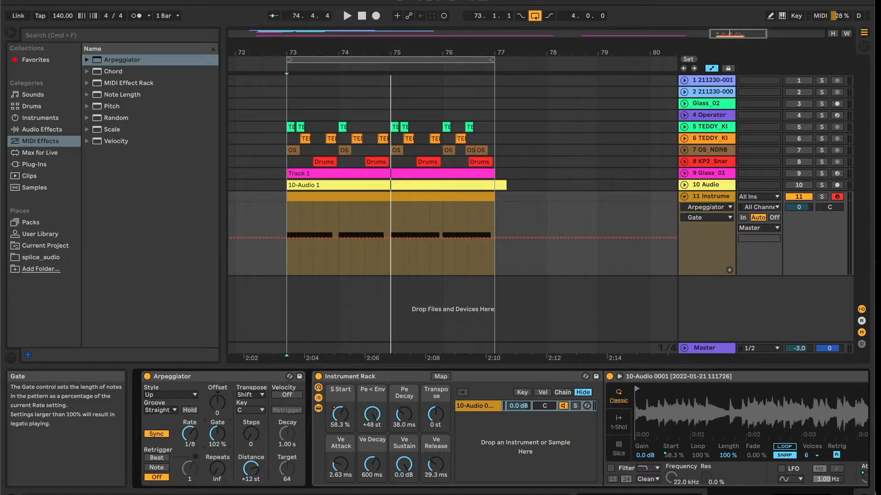
key(space)
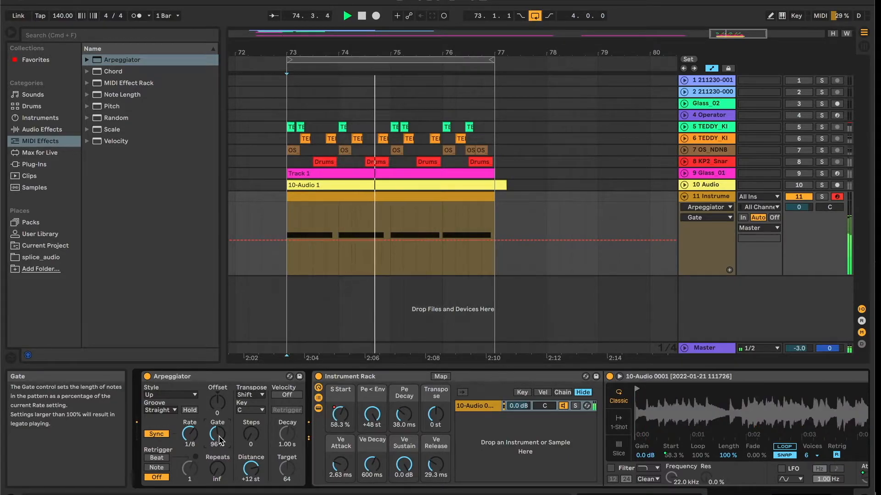
Audition the loop while setting the Arpeggiator's Rate to 1/16 and its Gate to 67%
key(space)
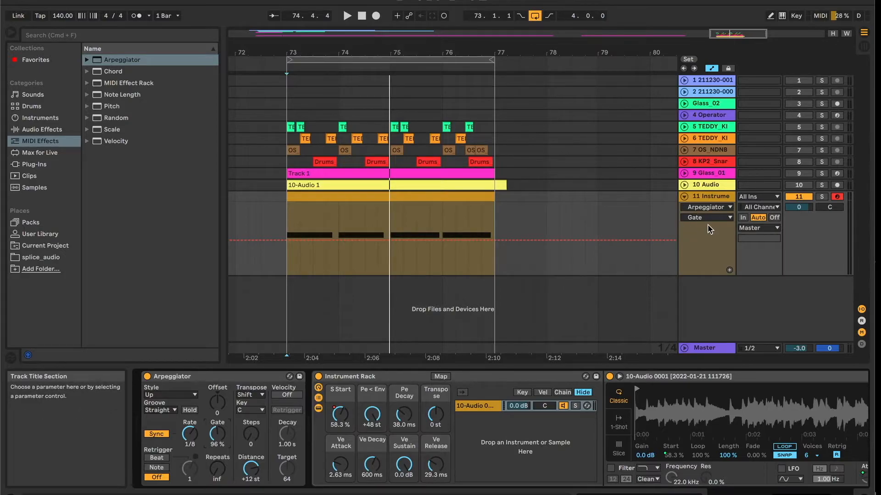
key(space)
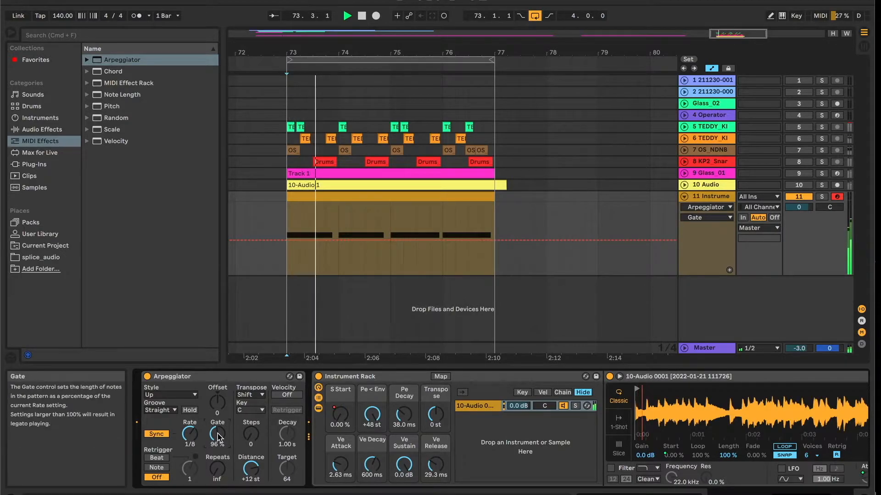
drag(218, 434, 190, 427)
click(136, 16)
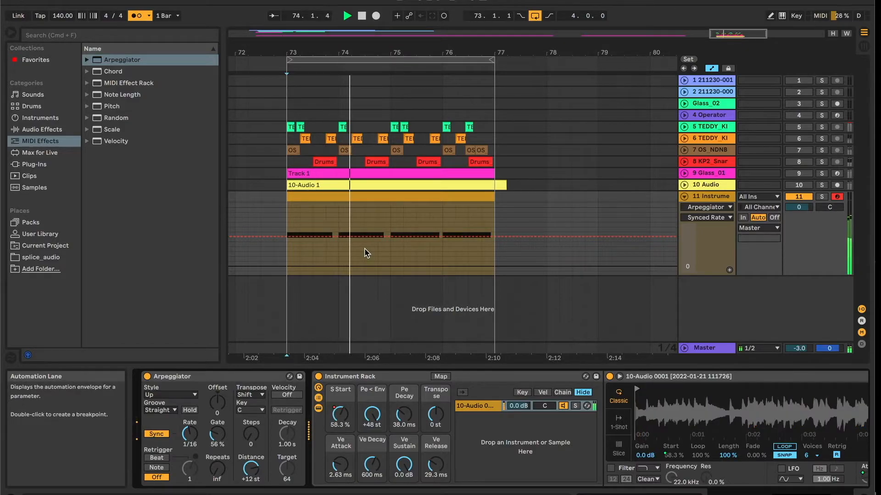
drag(217, 434, 217, 428)
click(189, 434)
click(136, 16)
key(space)
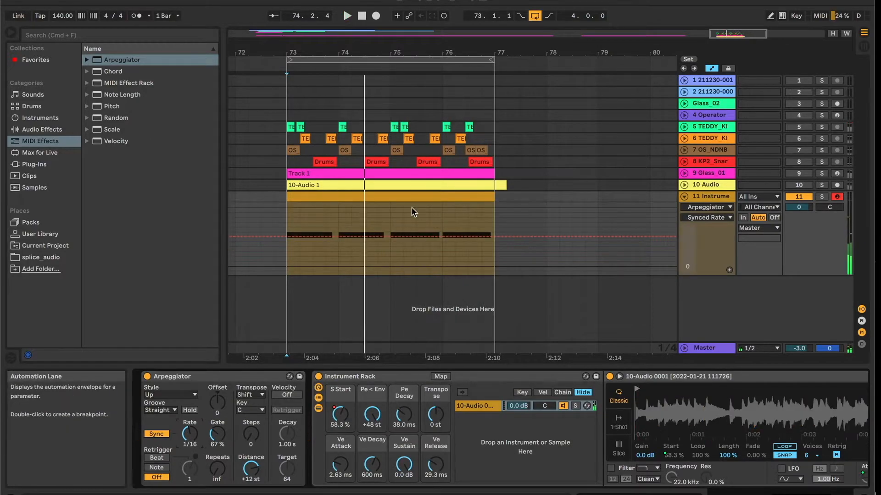
In track 11's MIDI clip, delete the last three notes and extend the remaining C3 note across all four bars with Legato
double_click(403, 198)
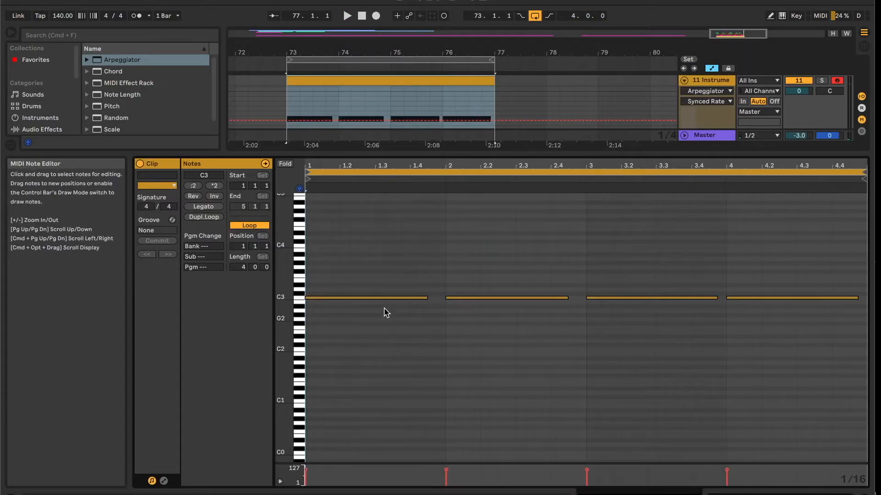
drag(476, 246, 827, 386)
key(Delete)
drag(345, 273, 361, 345)
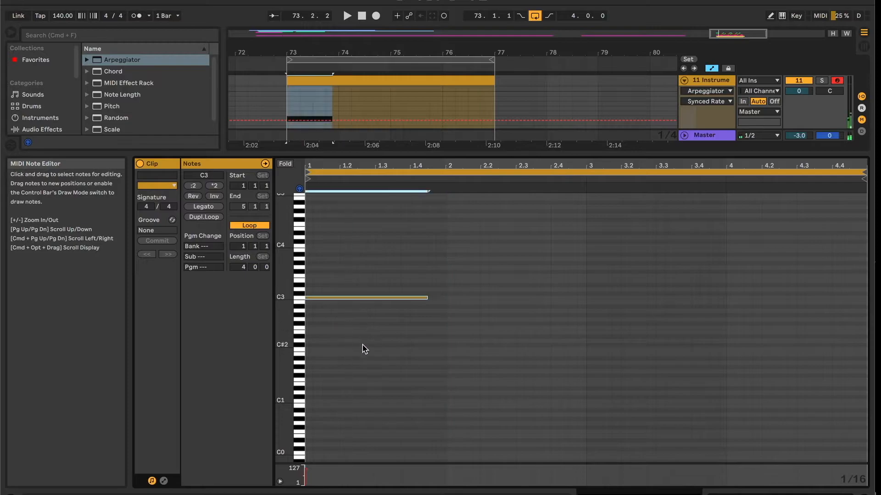
click(200, 207)
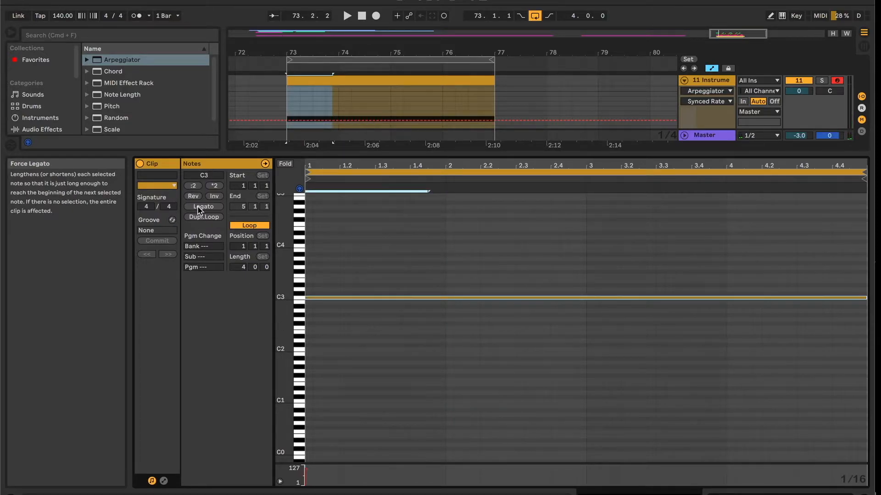
key(shift+Tab)
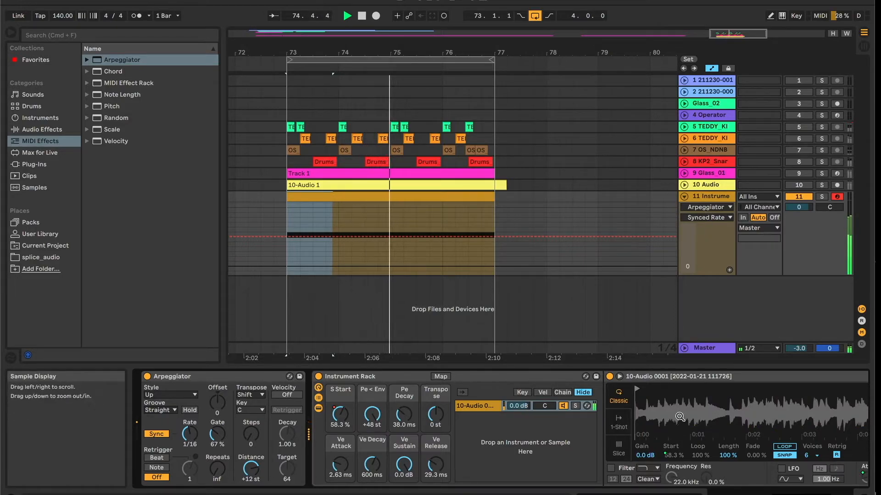
Display the S Start automation on track 11, play it against the Simpler waveform, and make the automation lane taller
click(338, 417)
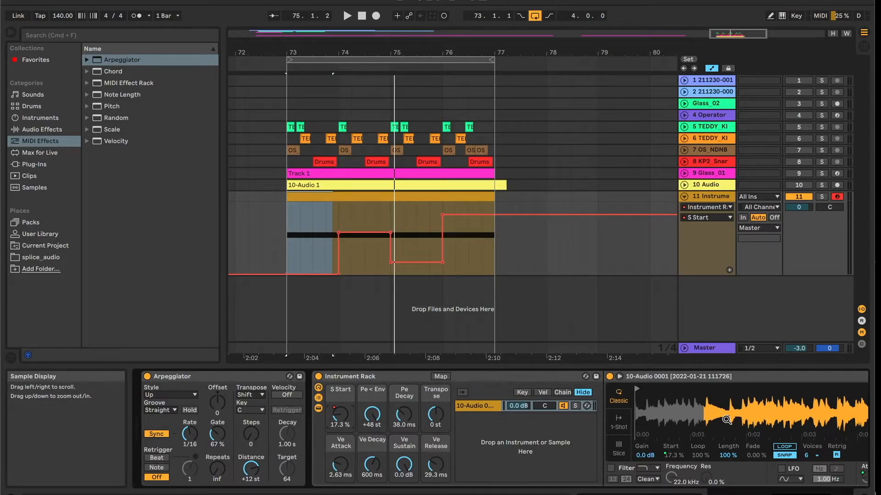
scroll(708, 413, right, 5)
scroll(764, 435, right, 5)
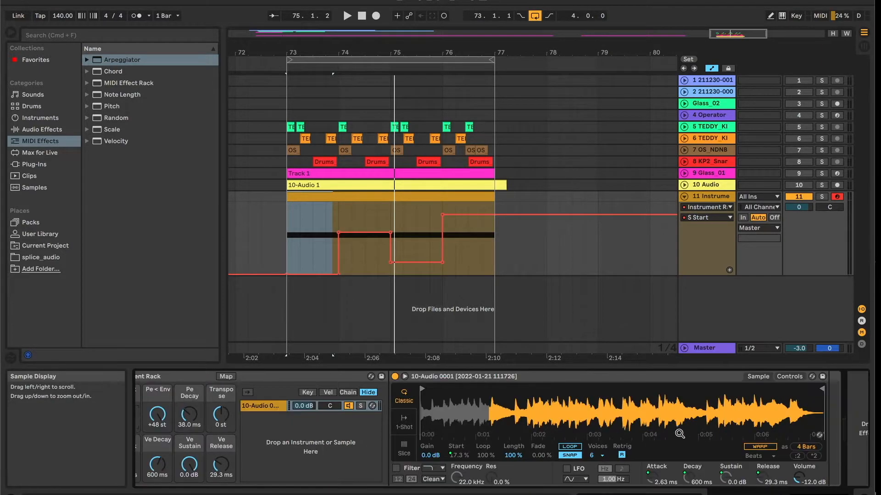
key(space)
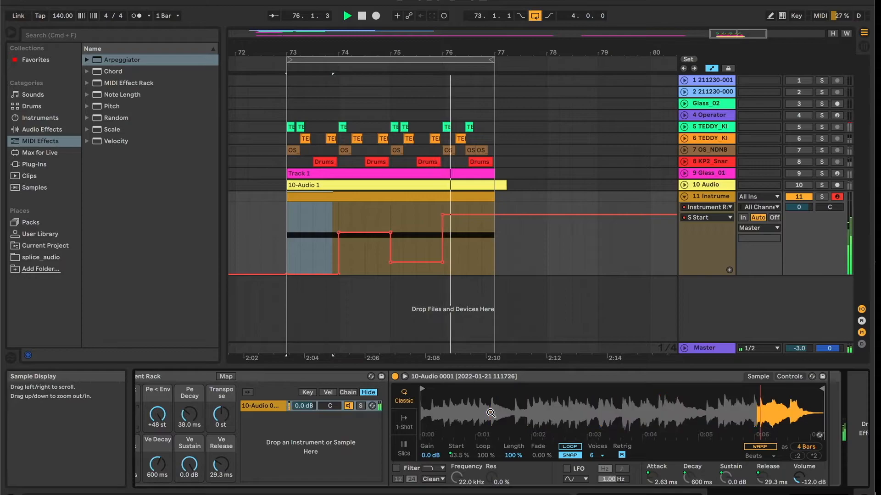
drag(697, 275, 703, 305)
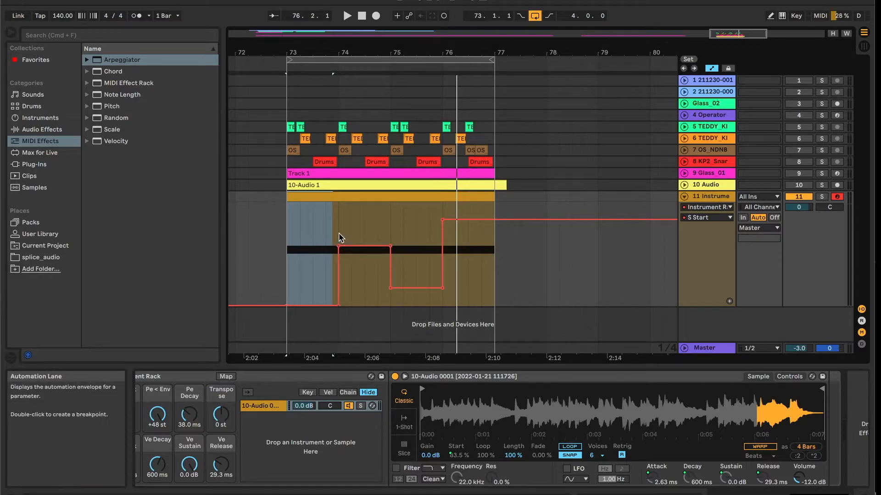
Fine-tune the S Start automation to 54.8% in bar 74 and 17.6% in bar 75, auditioning the changes from bar 73
click(358, 250)
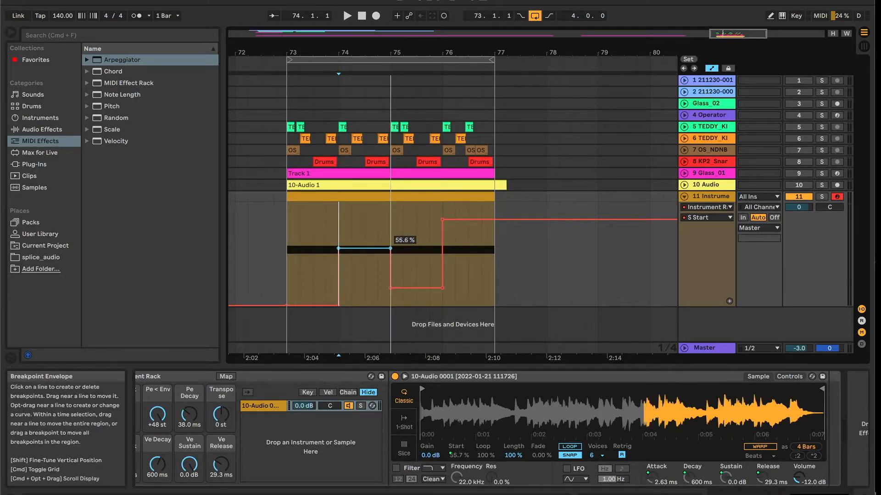
key(space)
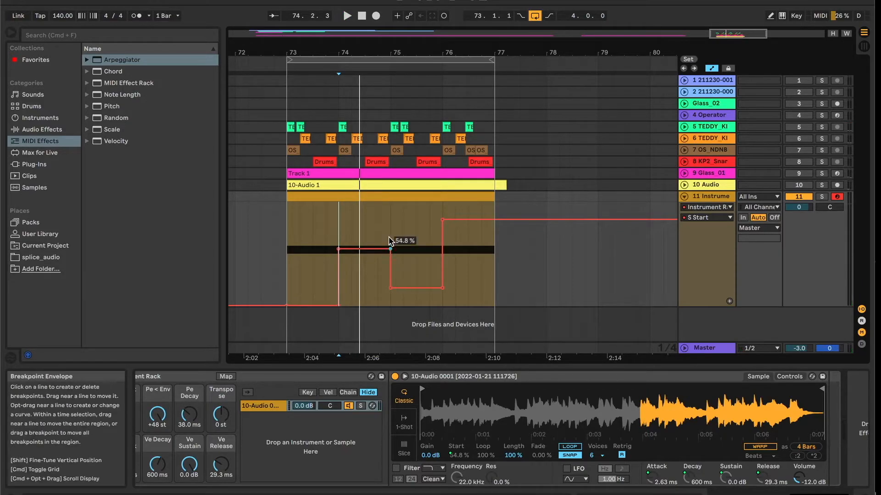
click(415, 283)
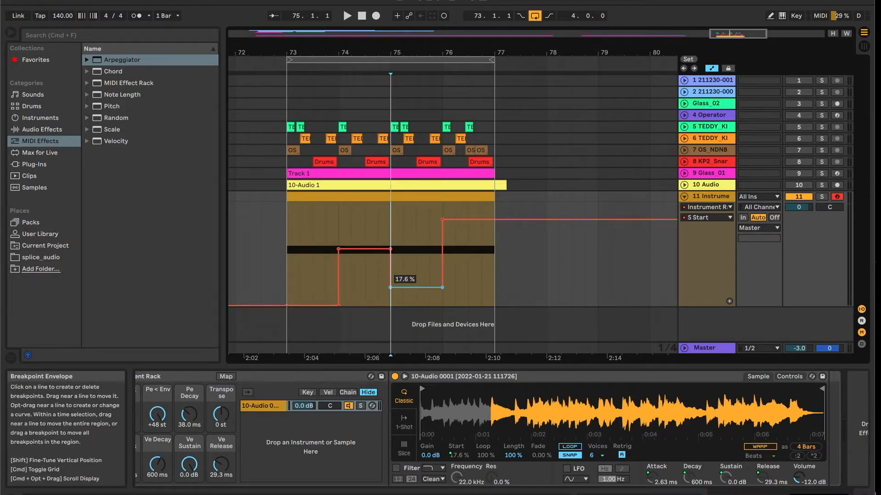
key(space)
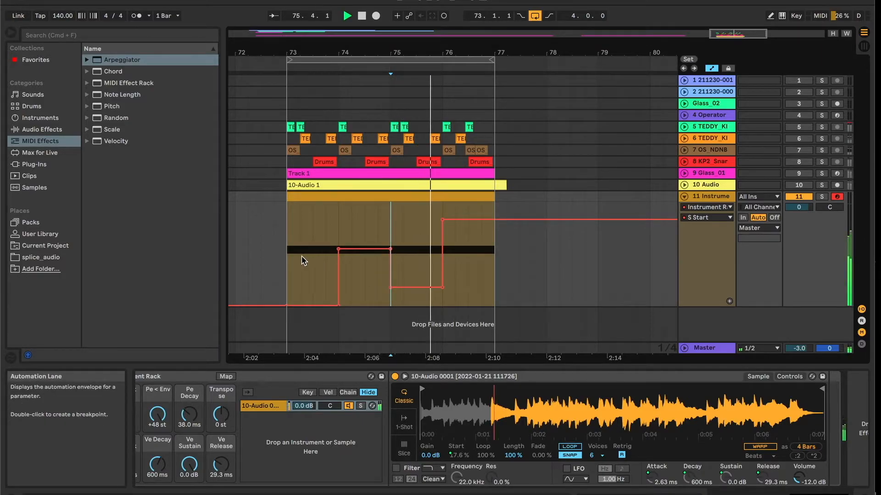
click(288, 242)
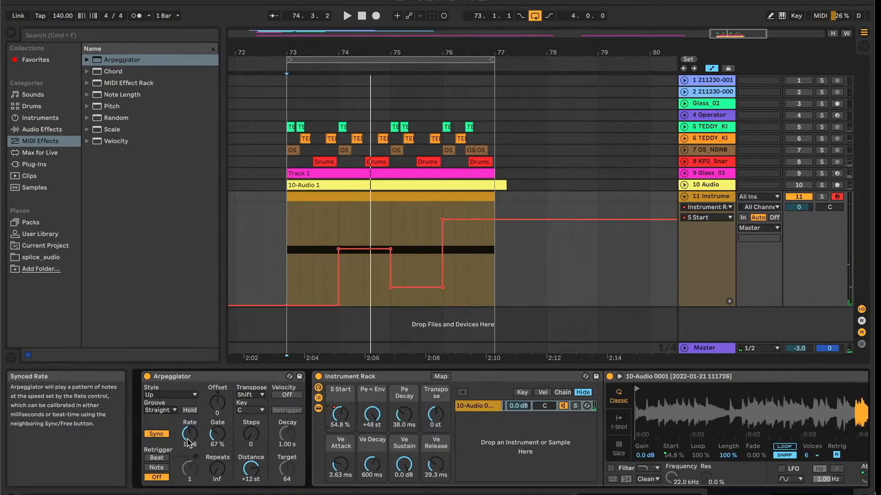
Automate the Arpeggiator's Synced Rate with a step to 1/32 at the last beat of bar 74
click(190, 439)
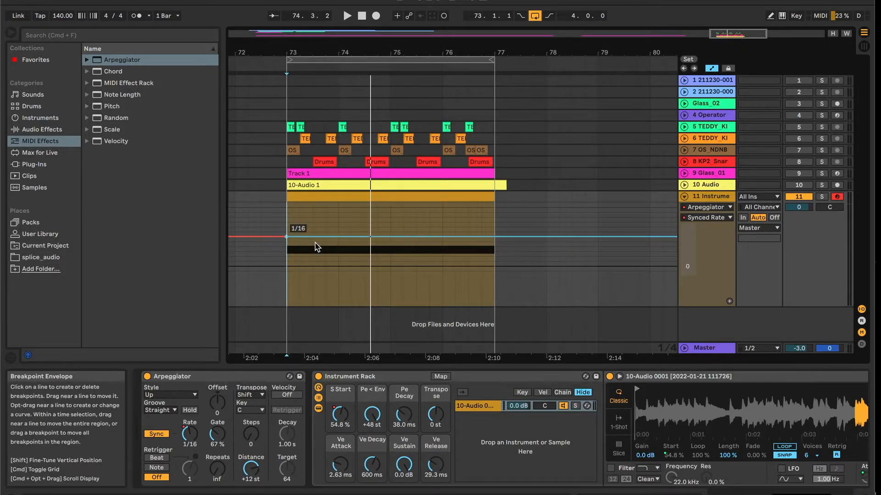
drag(331, 45, 356, 197)
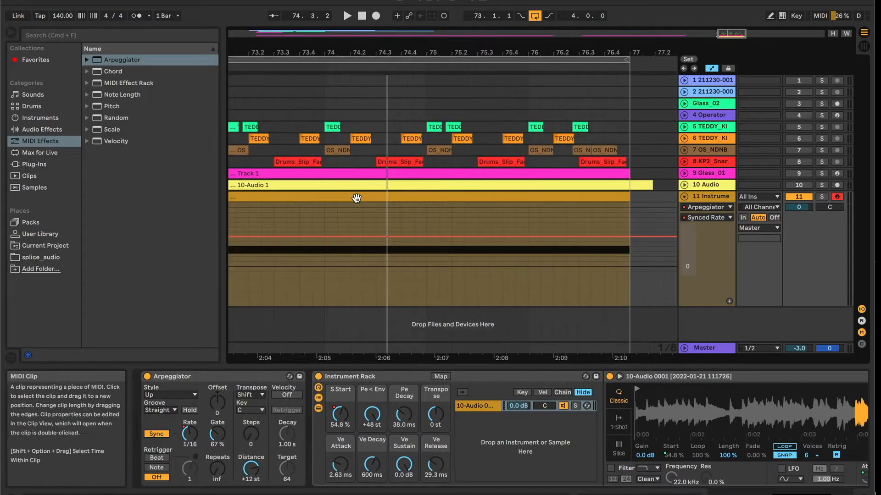
scroll(357, 197, left, 8)
scroll(415, 233, right, 6)
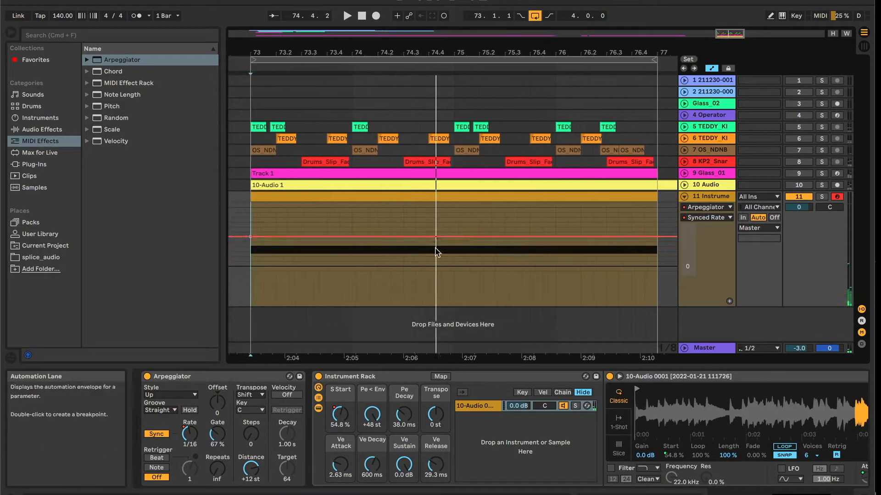
drag(435, 51, 436, 23)
click(430, 238)
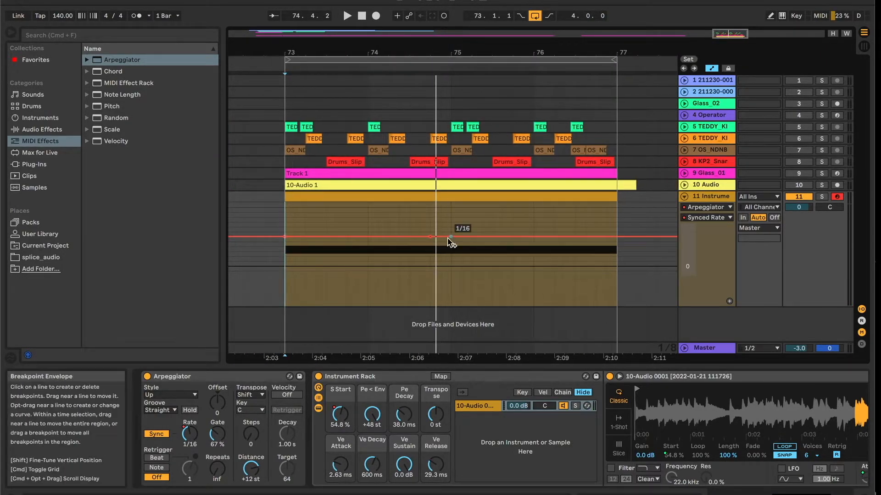
drag(443, 238, 430, 248)
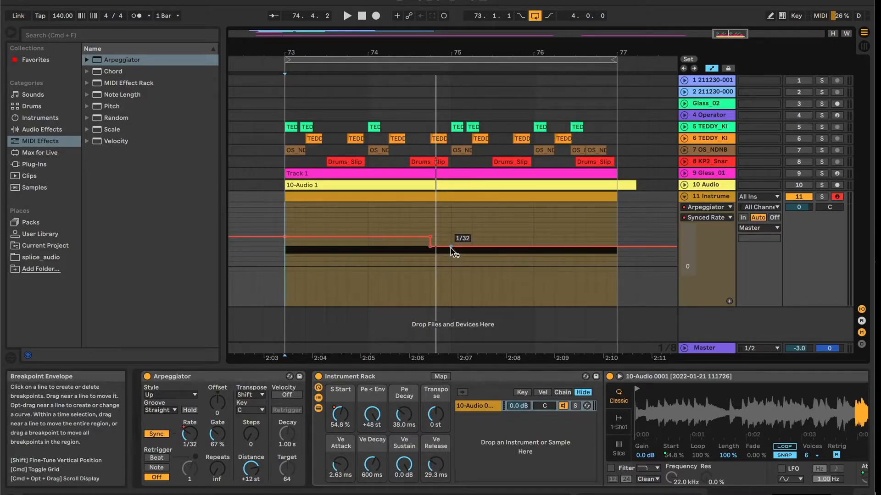
Audition the rate change, and add a Synced Rate automation step to 1/24 from the last beat of bar 76
key(space)
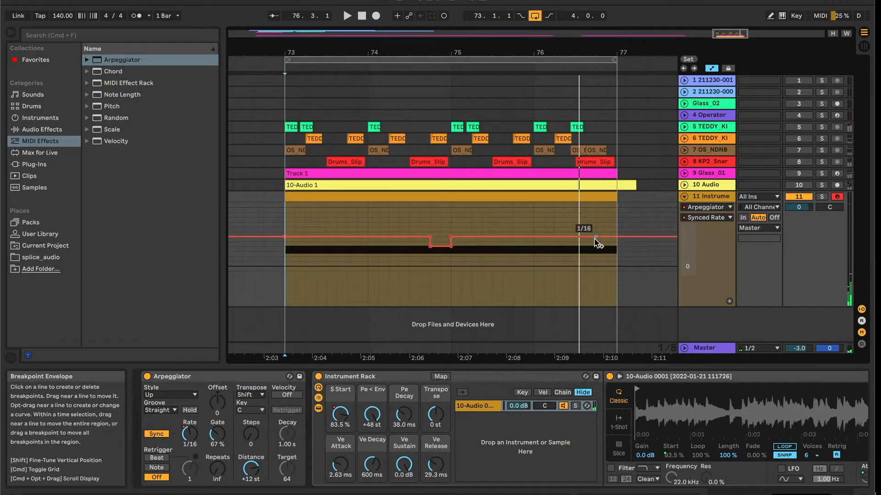
drag(606, 236, 595, 241)
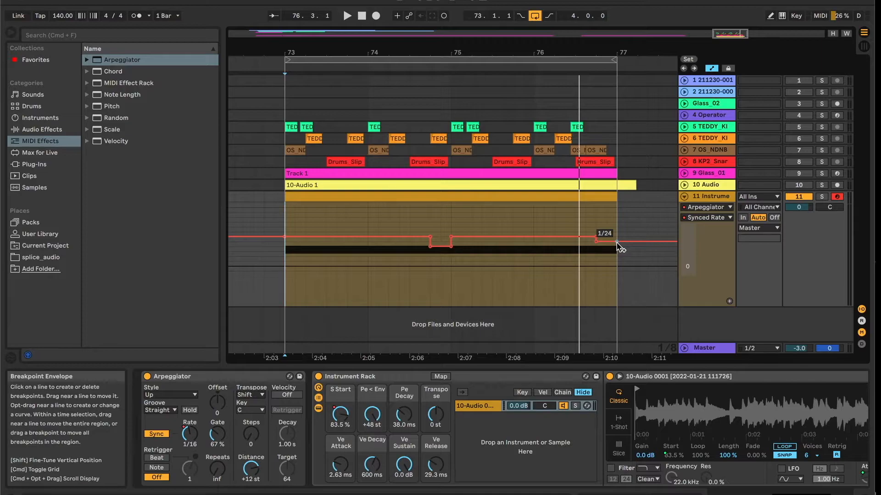
key(space)
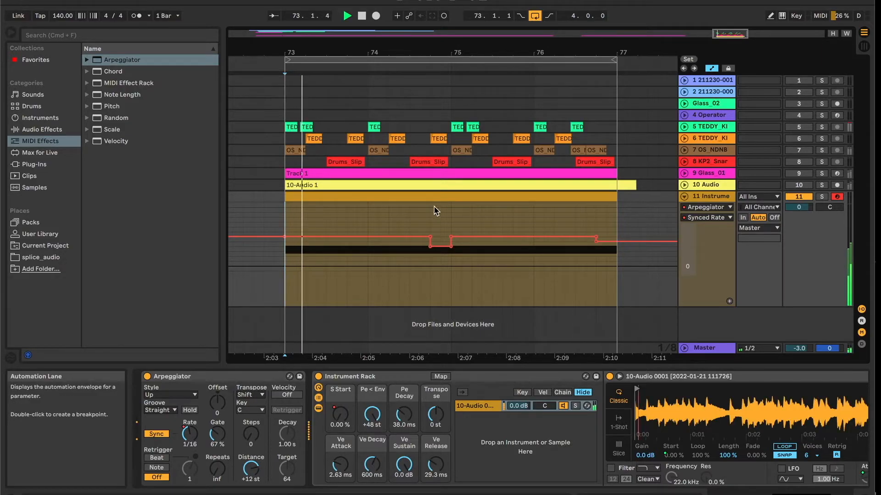
Automate the Arpeggiator's Gate with a 36% pulse over the first eighth note of bar 73 and 8% elsewhere
drag(218, 433, 218, 439)
click(190, 437)
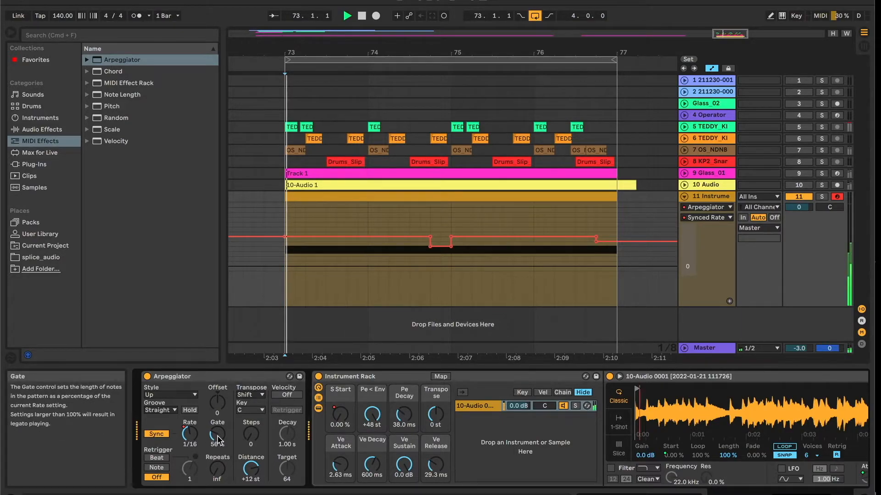
click(217, 439)
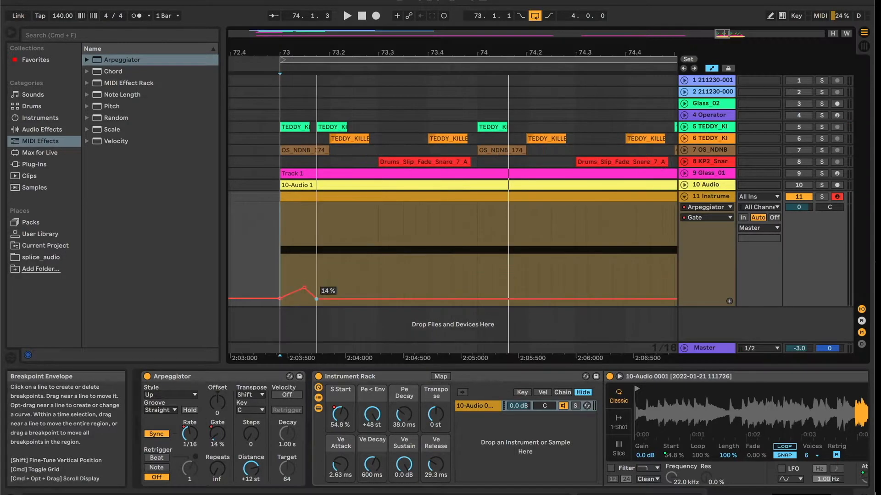
key(space)
drag(315, 299, 267, 302)
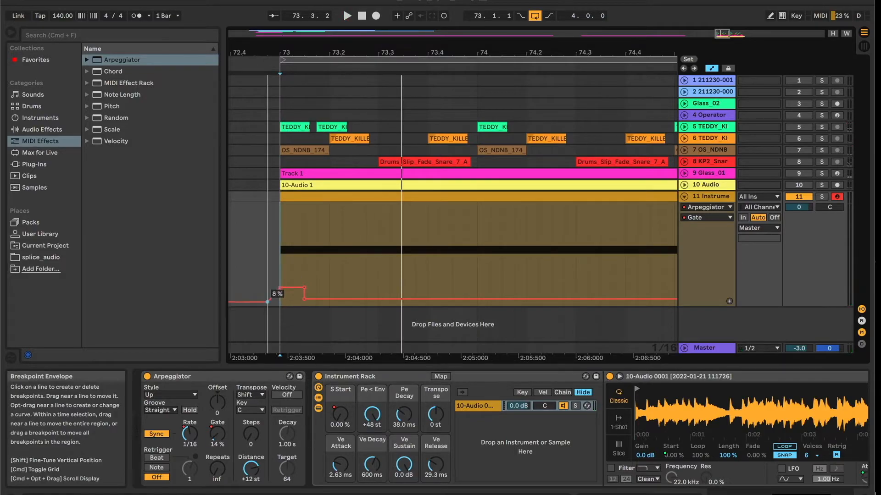
drag(304, 299, 304, 302)
scroll(288, 294, left, 2)
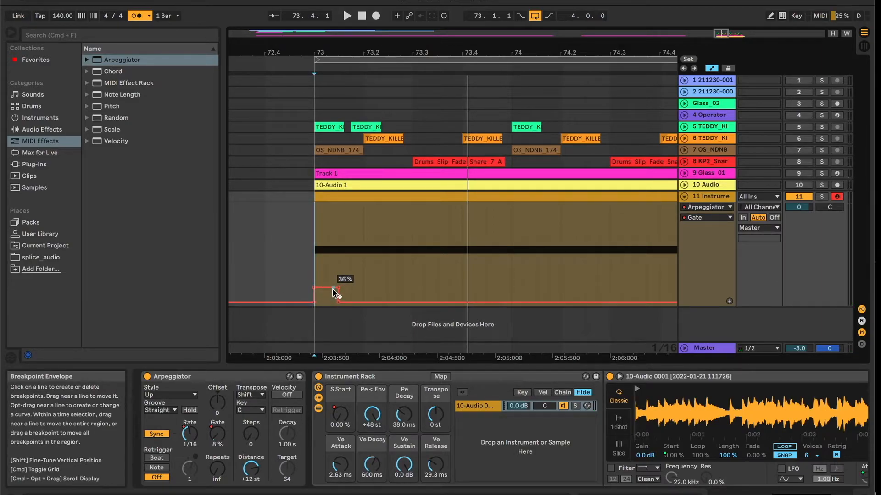
Copy the 36% Gate pulse, paste it at 73.2.3 and 73.4, and play the pattern from bar 73
drag(316, 278, 340, 274)
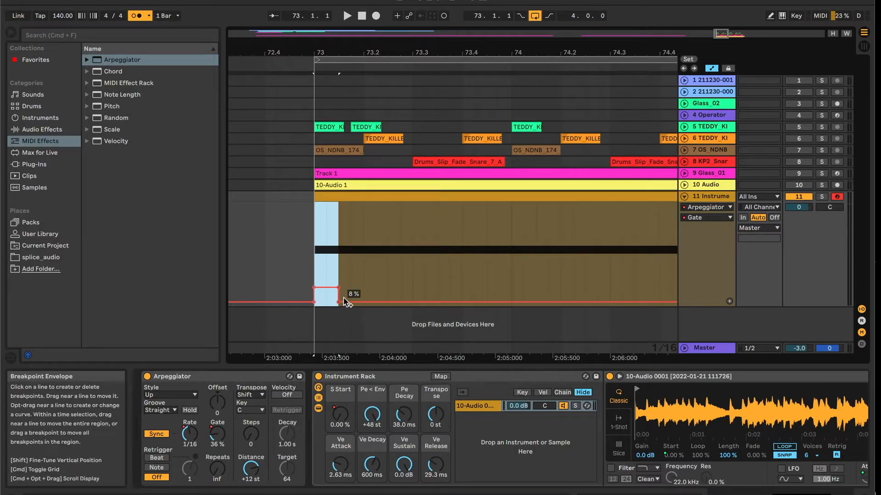
click(388, 292)
click(389, 288)
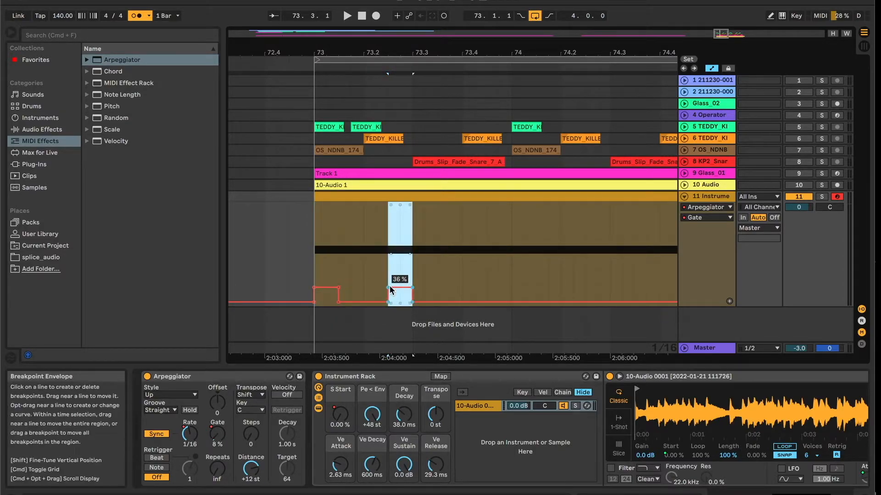
click(462, 293)
key(super+v)
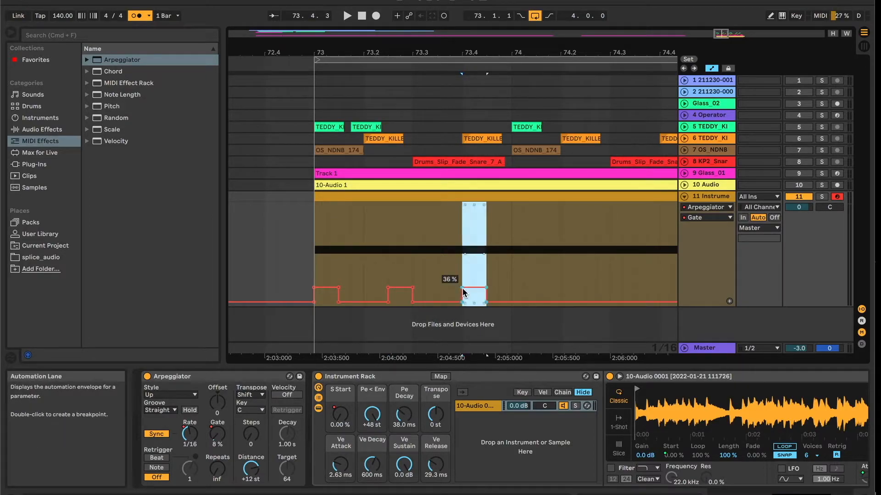
click(315, 259)
key(space)
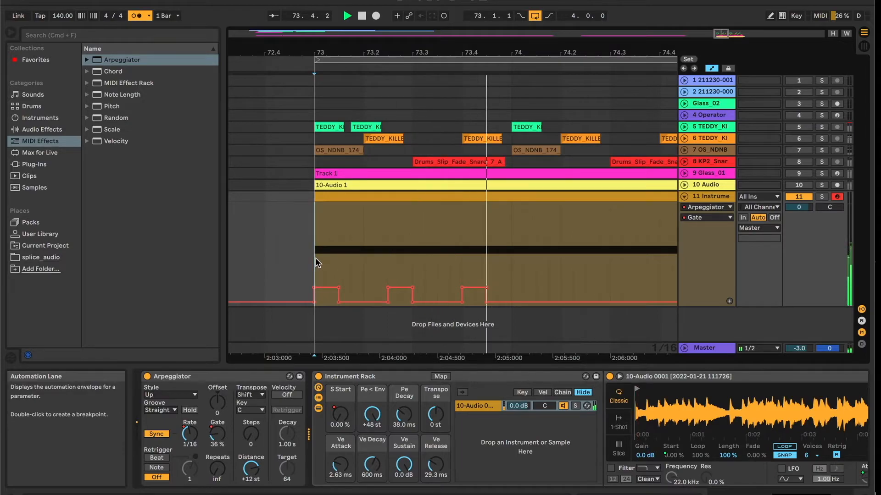
Duplicate bar 73's Gate automation pattern through bars 74 to 76 and play the loop
key(space)
drag(317, 262, 508, 274)
key(ctrl+d)
key(ctrl+d)
key(ctrl+d)
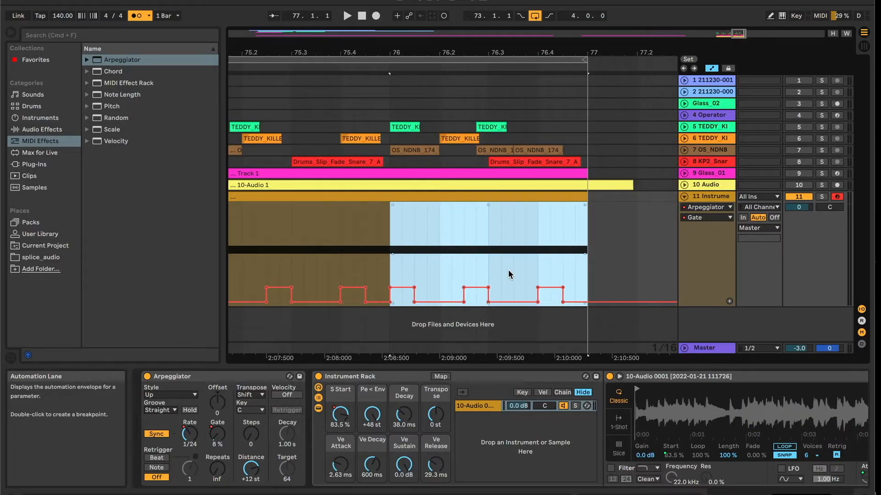
drag(415, 48, 423, 24)
key(space)
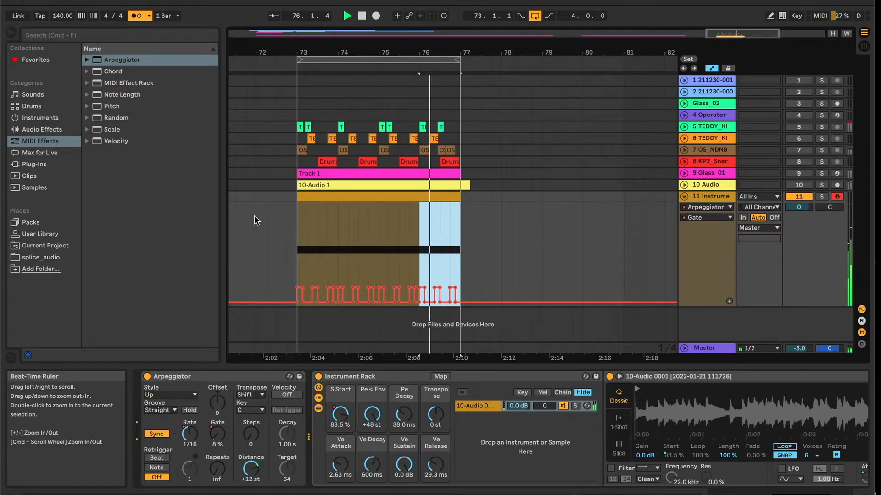
Undo the duplication of bar 73's Gate automation pattern across bars 74 to 76
click(298, 236)
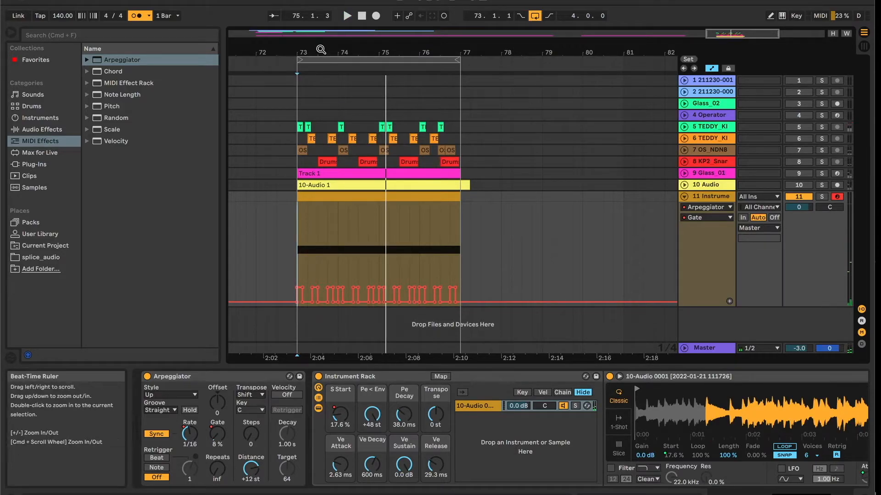
drag(320, 48, 357, 49)
key(super+z)
key(super+z)
key(super+z)
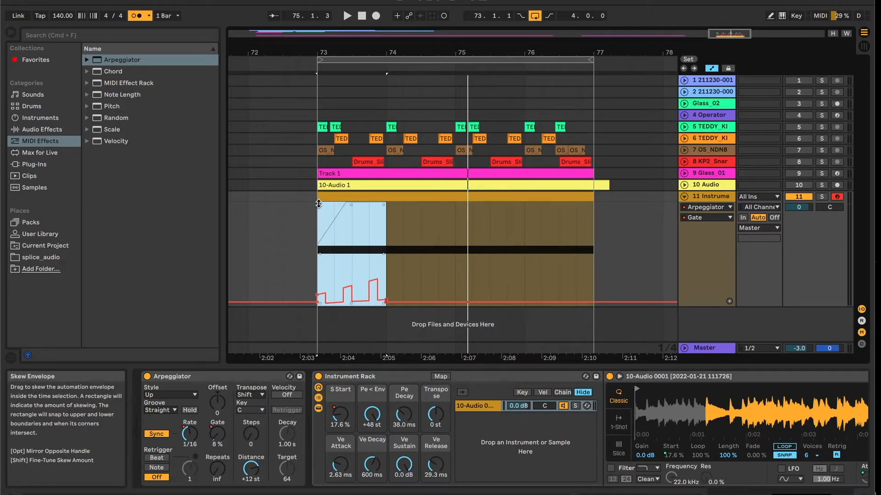
Skew bar 73's Gate envelope so that its three pulses rise progressively, and play the bar
key(space)
drag(318, 204, 354, 227)
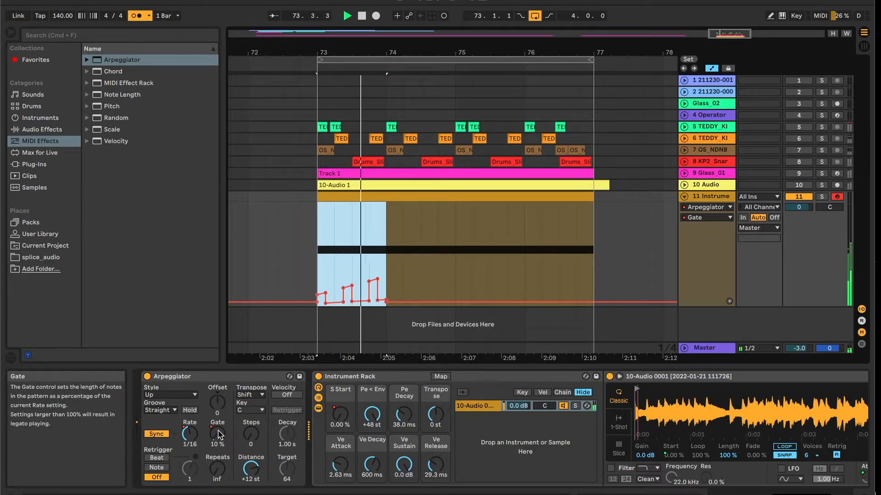
key(space)
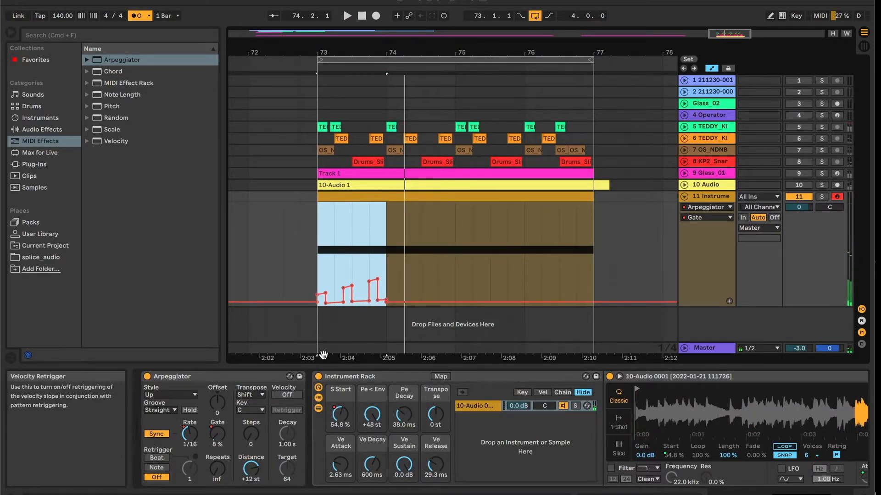
Duplicate bar 73's skewed Gate automation pattern through bars 74 to 76 and play the loop
click(317, 229)
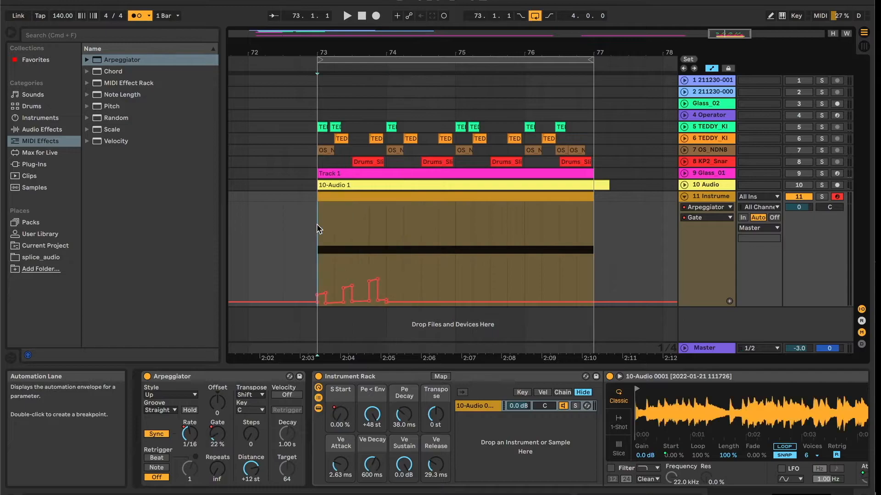
drag(317, 229, 387, 230)
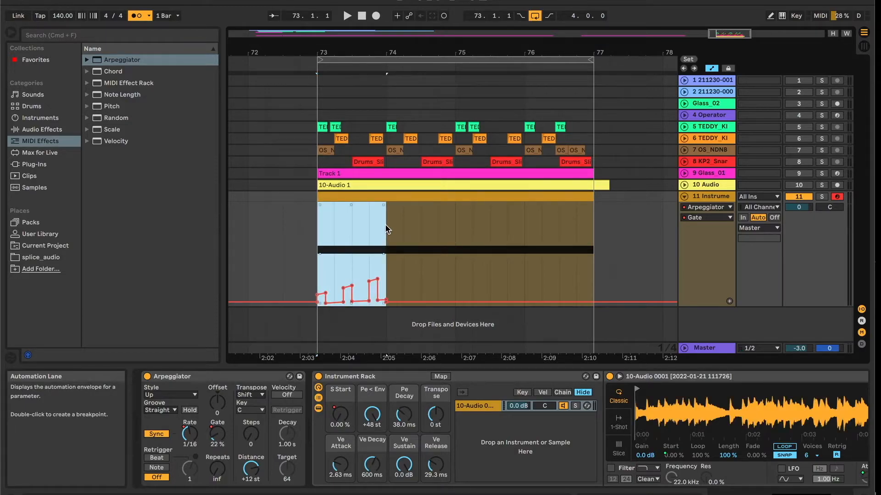
key(super+d)
key(super+d)
key(super+d)
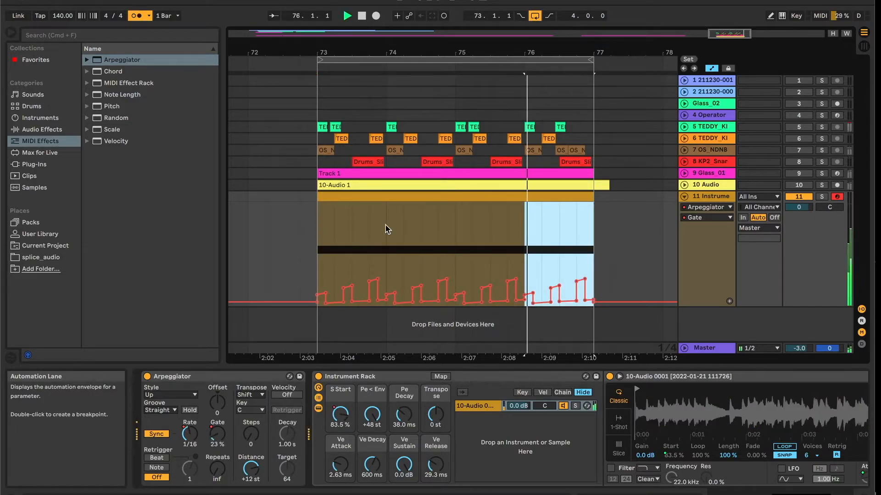
click(319, 230)
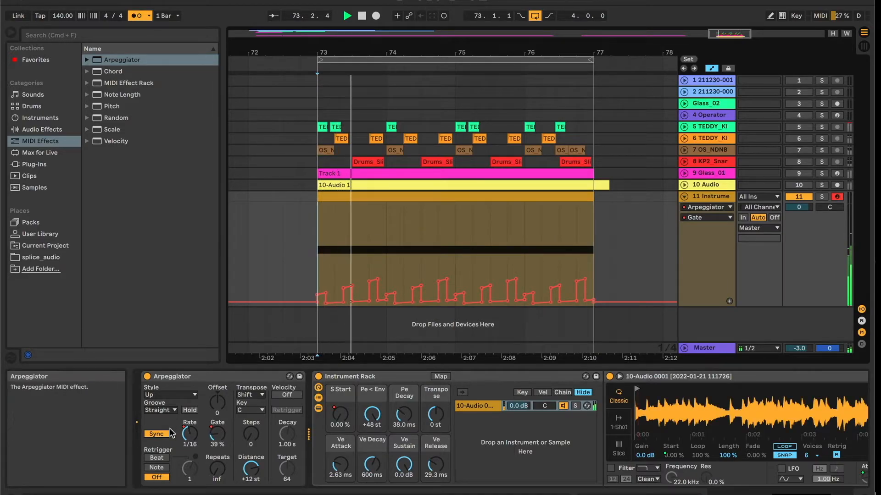
Check the Arpeggiator's Synced Rate automation and the rest of the device chain while the loop plays
click(189, 434)
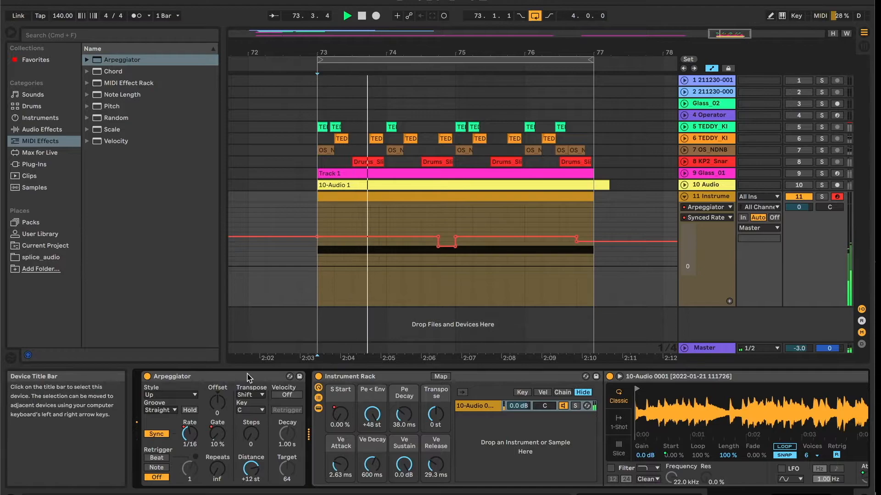
scroll(509, 440, right, 5)
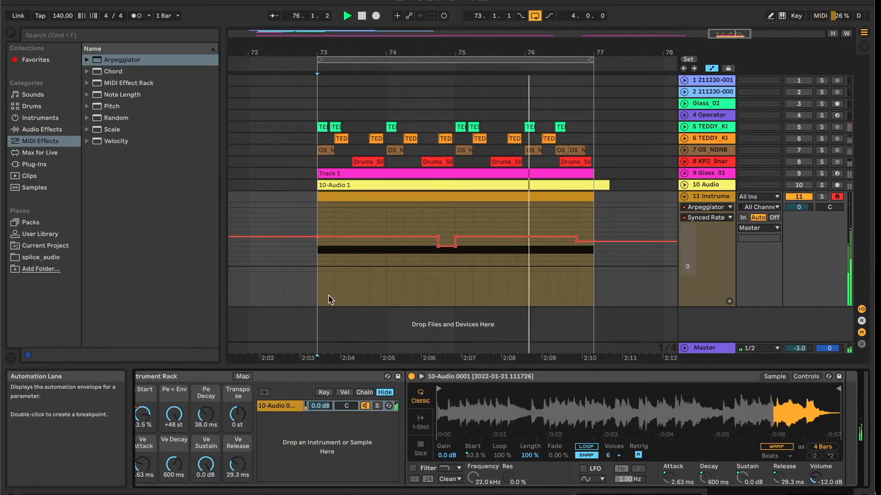
scroll(252, 417, left, 5)
key(space)
Stretch the Gate envelope vertically across bars 73 to 76 for taller pulses, and play the loop
click(216, 434)
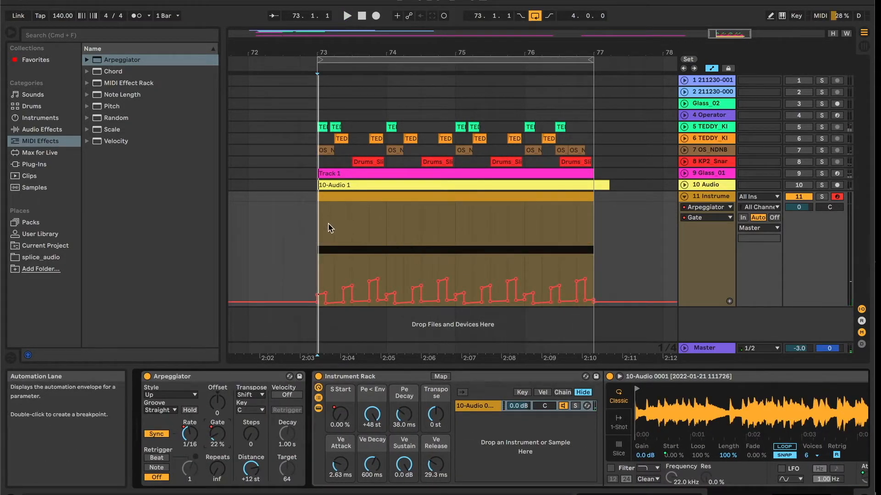
drag(319, 226, 593, 245)
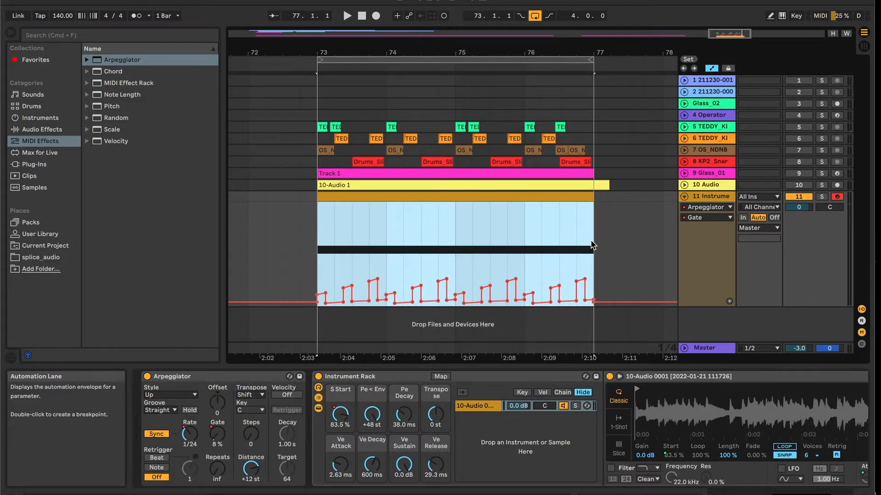
drag(455, 204, 455, 196)
key(space)
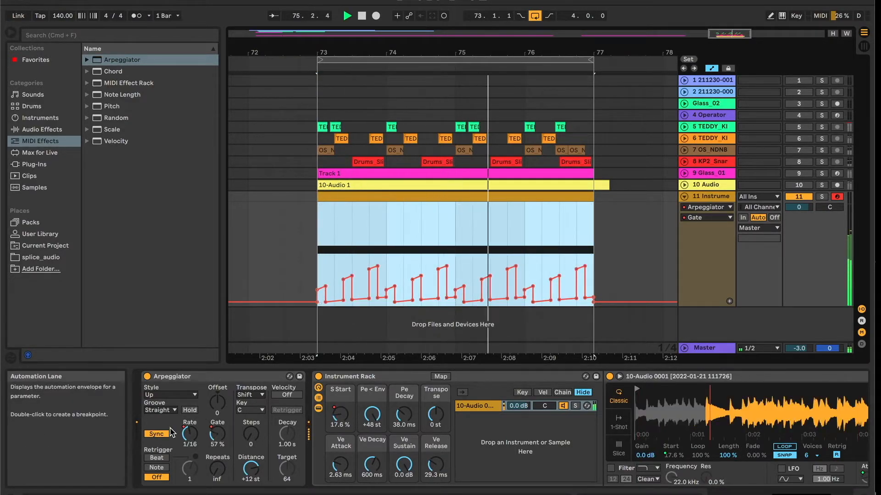
Try a Transpose macro automation step up to +10 st from the middle of bar 74 and play it
click(190, 434)
scroll(555, 421, right, 3)
drag(362, 415, 363, 403)
key(space)
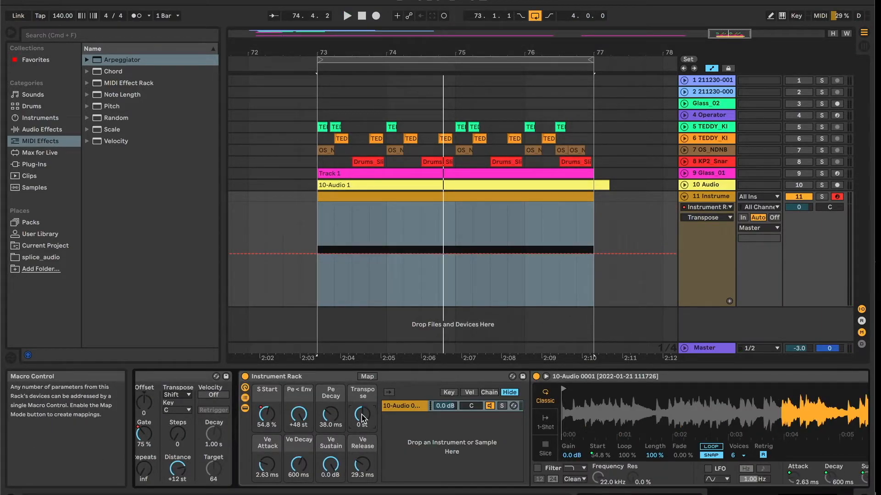
click(317, 254)
click(422, 254)
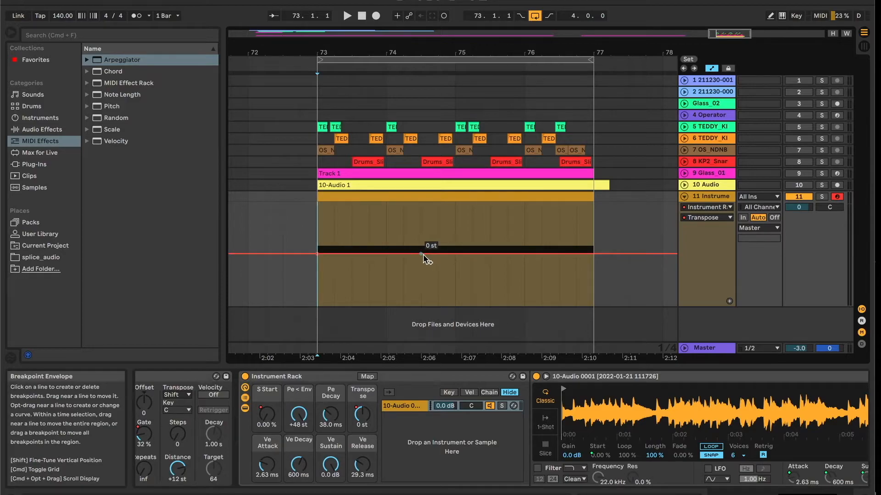
drag(439, 254, 421, 244)
key(space)
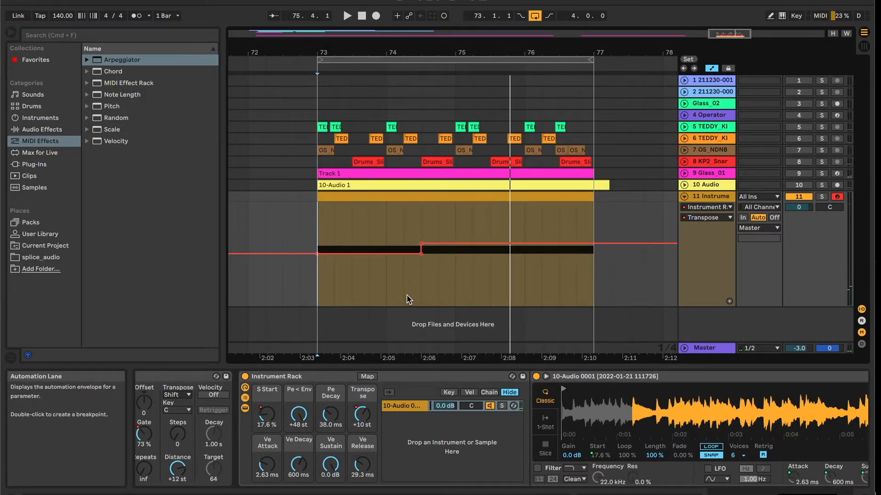
Undo the Transpose automation step and play the loop
key(super+z)
key(super+z)
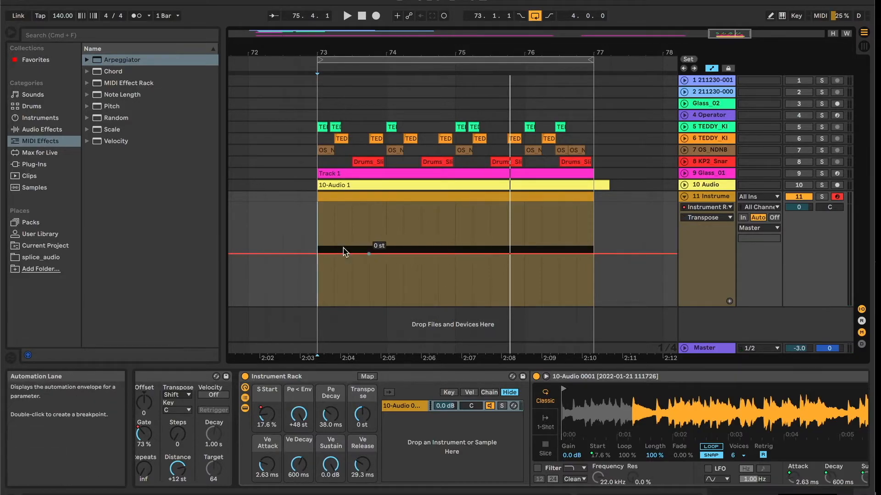
key(space)
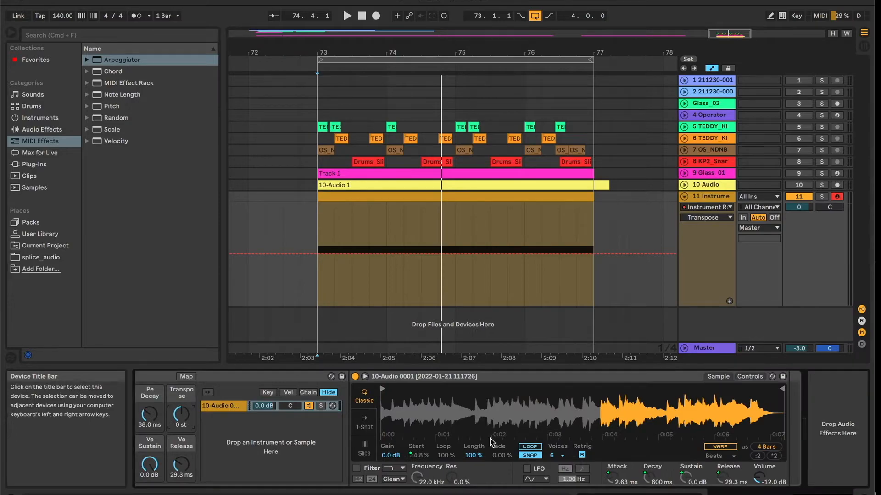
scroll(403, 414, left, 5)
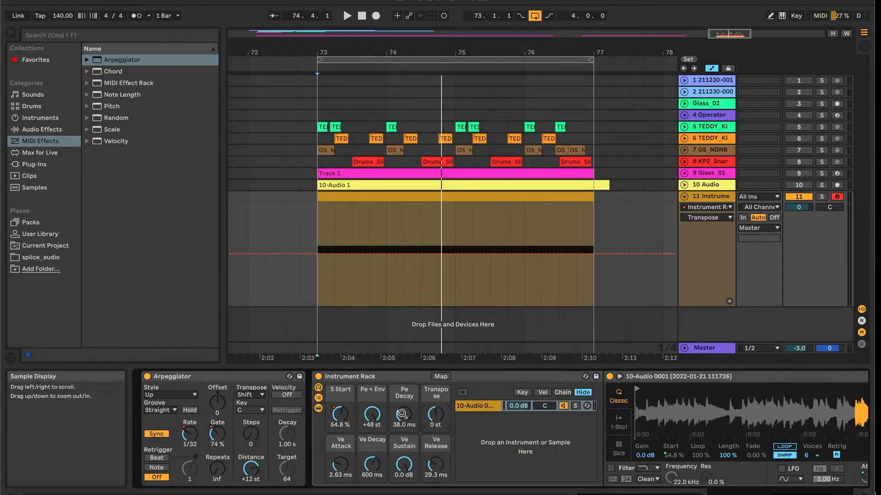
click(479, 380)
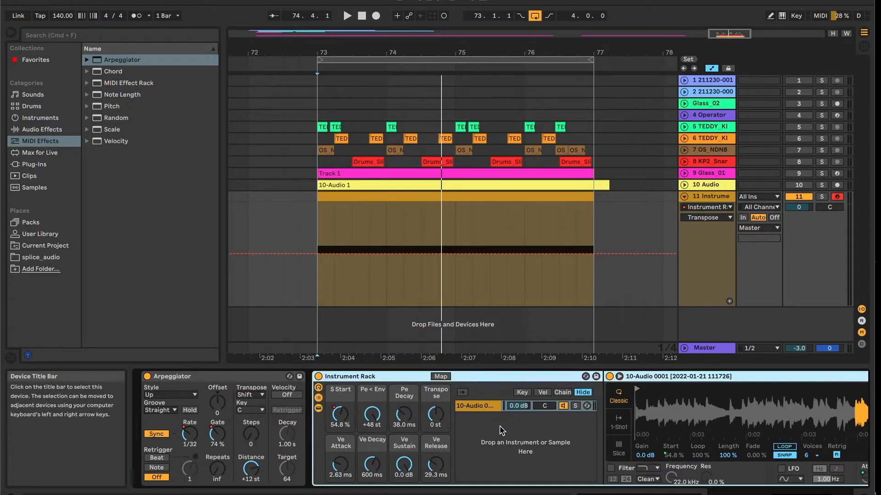
click(196, 382)
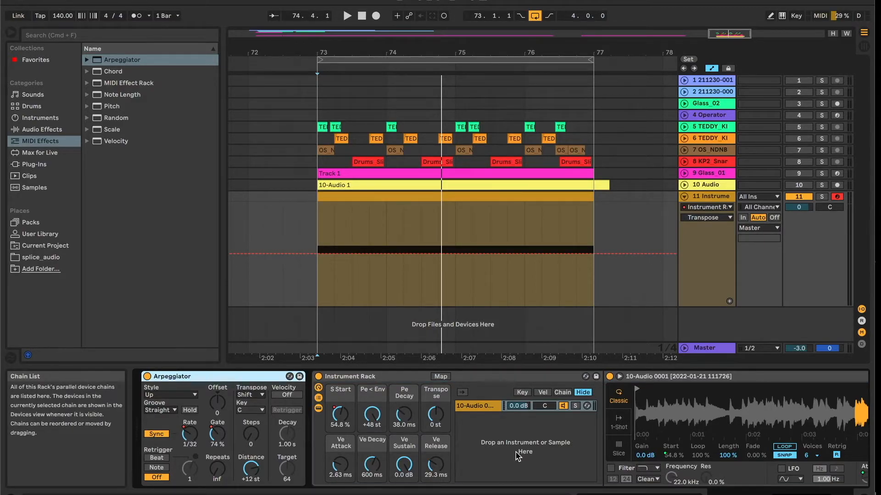
Add ValhallaRoom from the Favorites collection after the Instrument Rack on track 11
scroll(524, 454, right, 5)
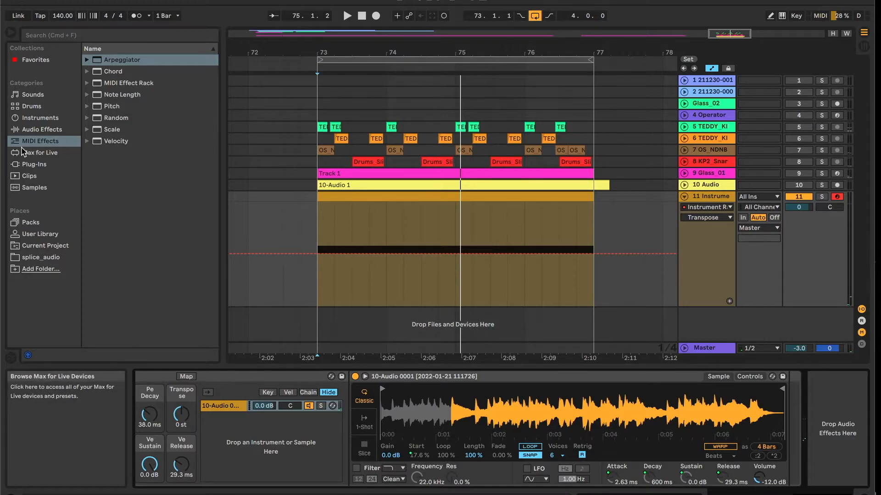
click(27, 132)
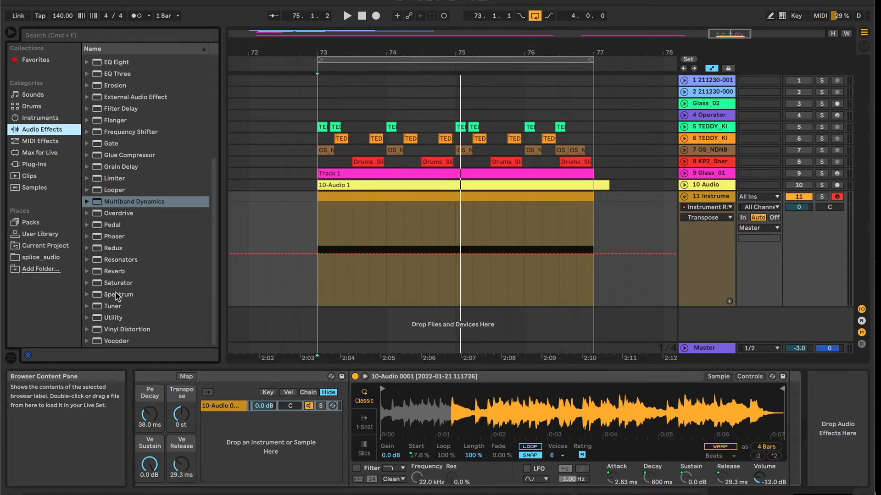
click(35, 59)
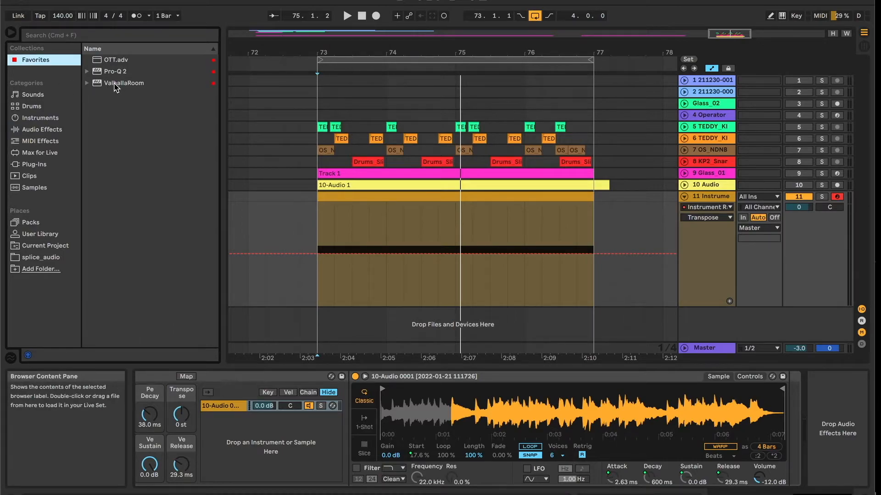
drag(115, 85, 482, 290)
drag(770, 430, 788, 426)
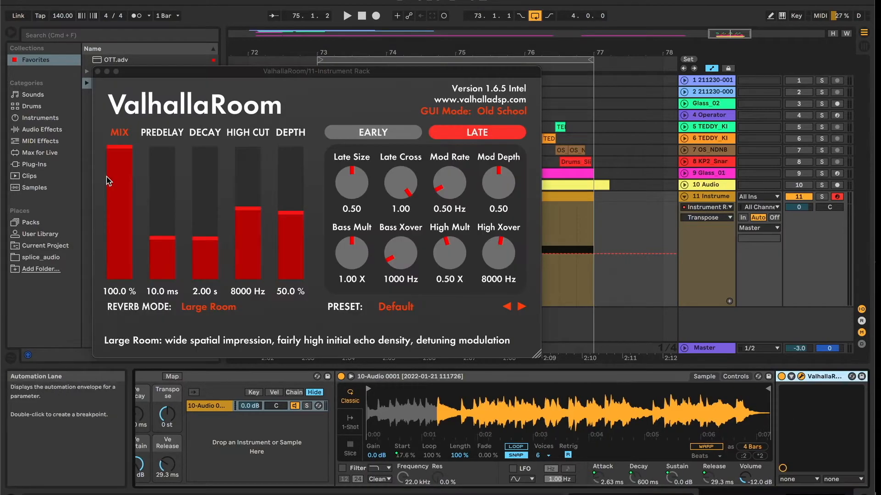
Audition the loop with ValhallaRoom active, and close the plug-in window
key(space)
drag(120, 81, 250, 147)
click(215, 140)
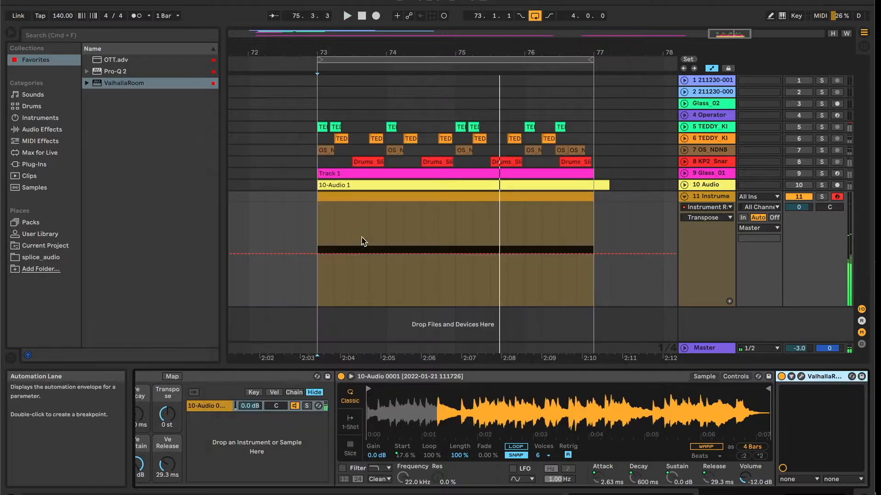
Copy the Arpeggiator's Gate automation over bars 73 to 76 and paste it onto ValhallaRoom's mix parameter
scroll(258, 438, left, 10)
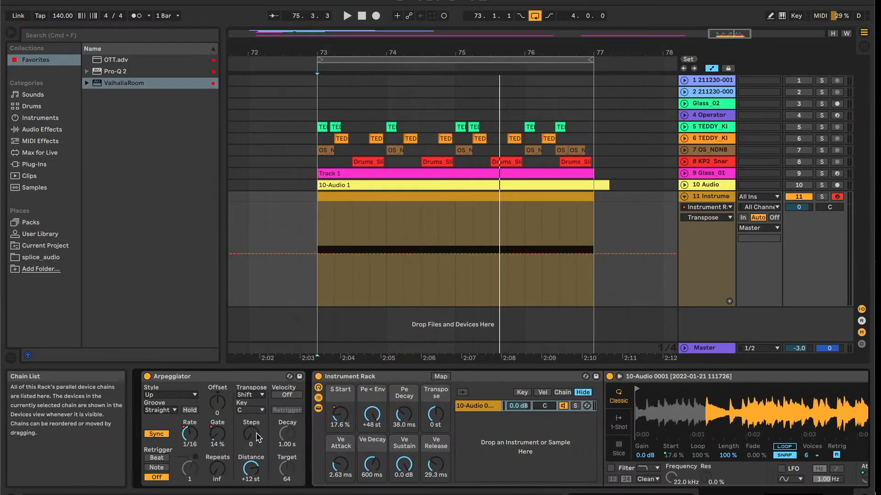
click(217, 433)
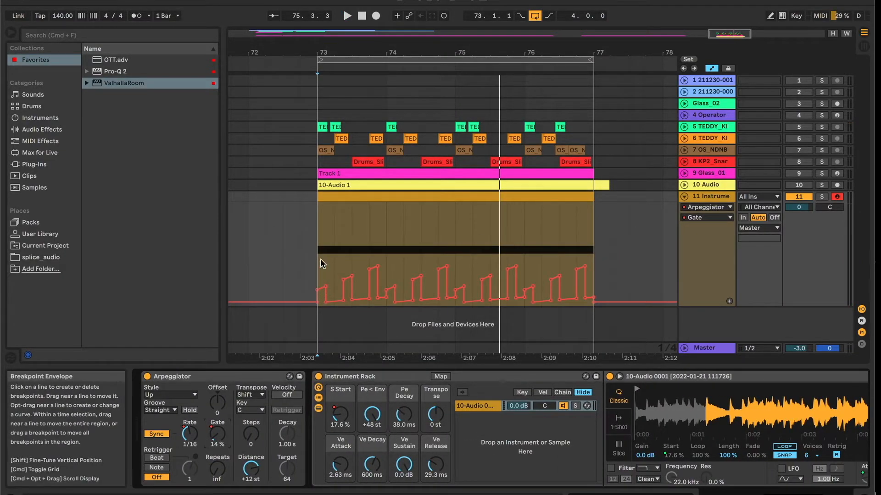
drag(319, 261, 588, 268)
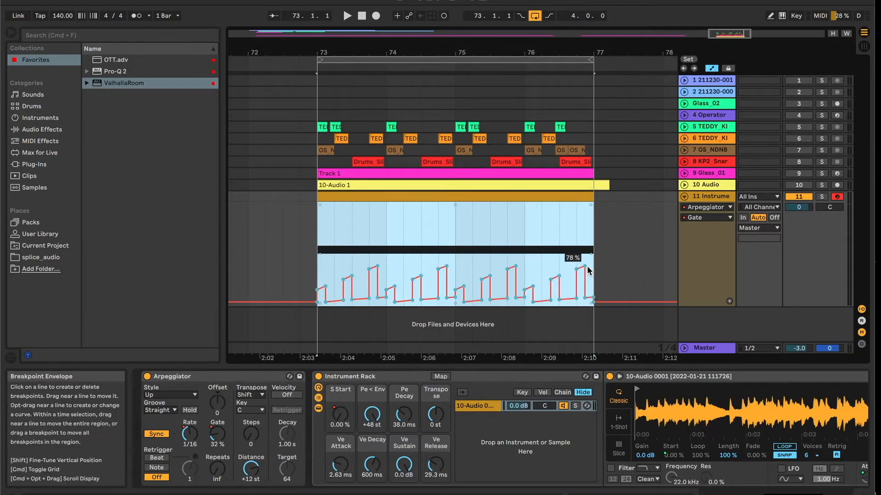
drag(235, 241, 235, 243)
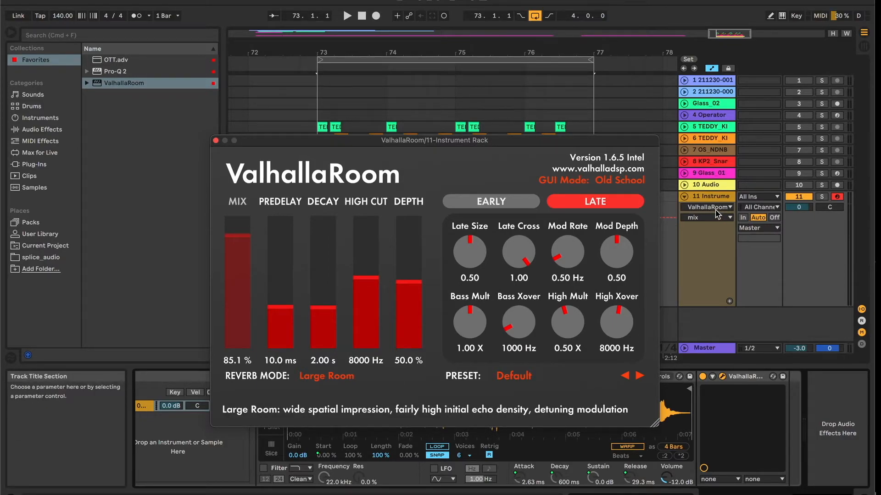
drag(571, 143, 586, 403)
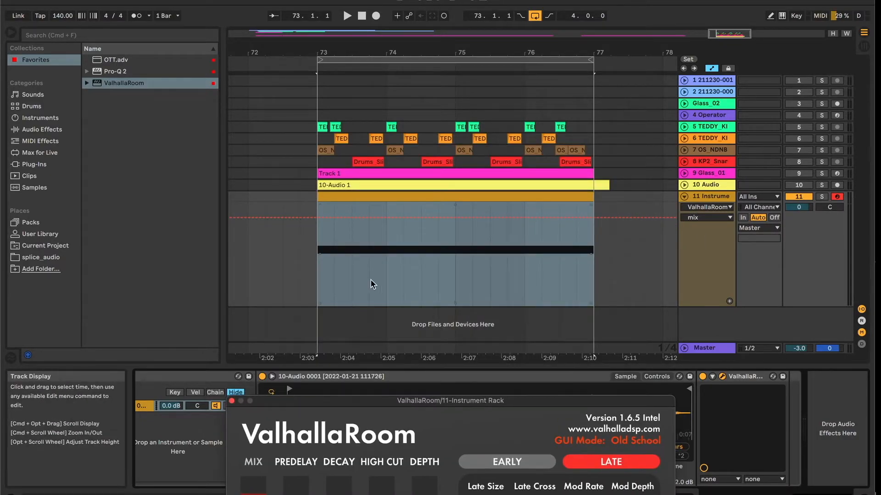
click(319, 260)
key(super+v)
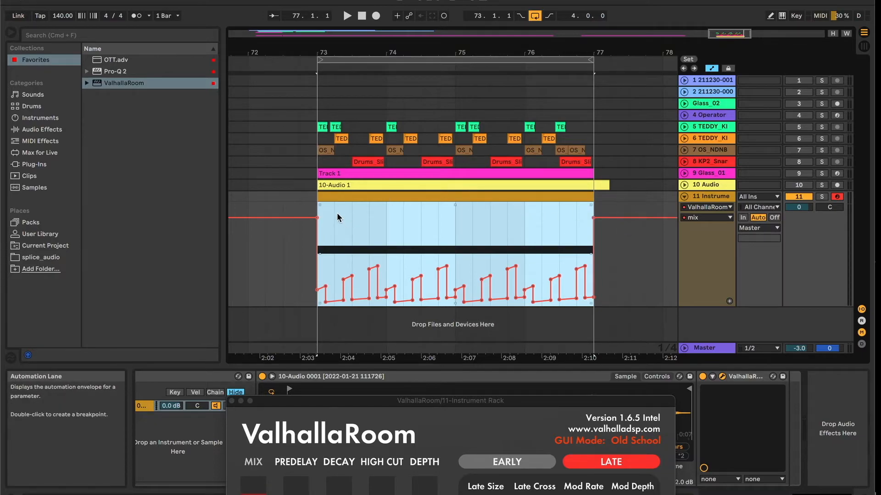
Play the loop and examine how ValhallaRoom's mix slider follows the pasted automation
key(space)
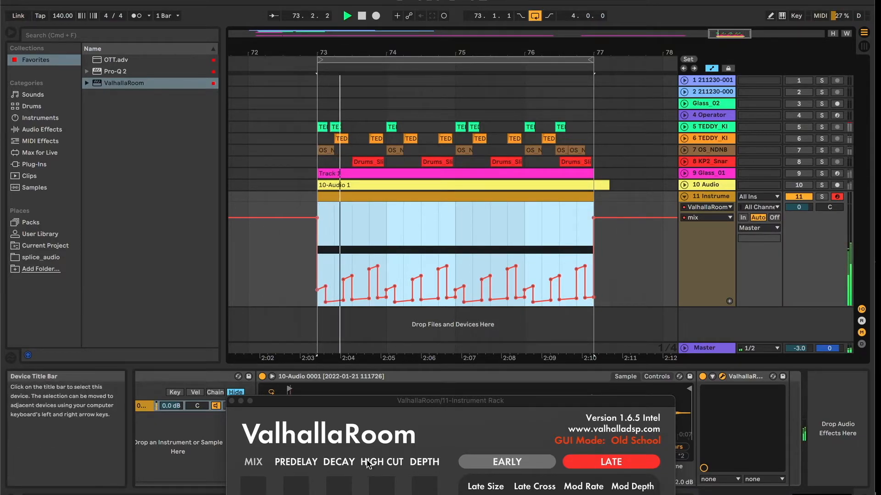
drag(349, 407, 267, 80)
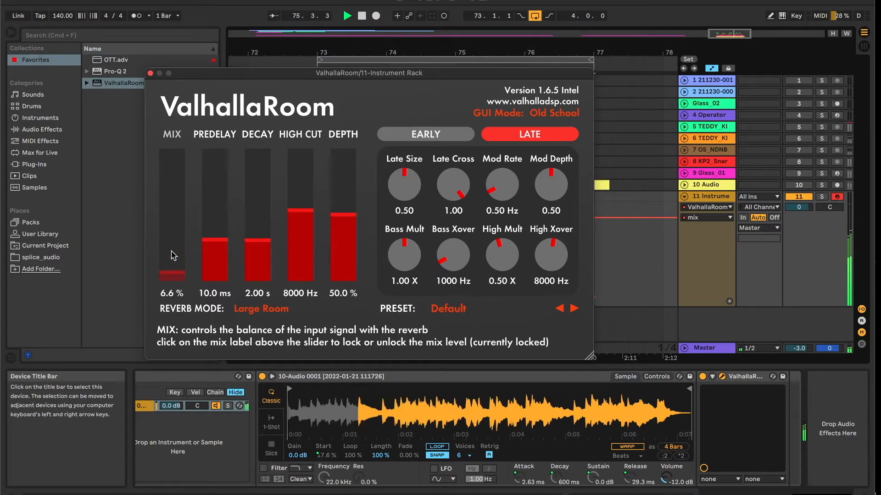
key(space)
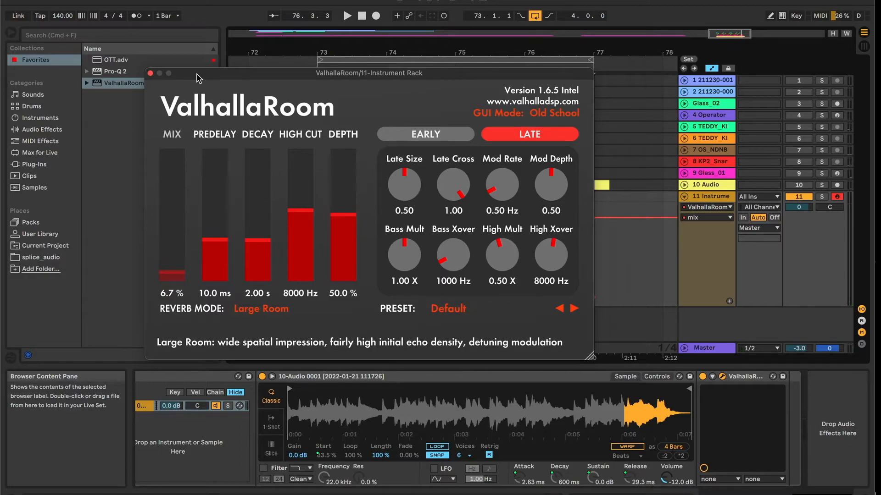
Move the ValhallaRoom window off the automation, audition the loop from bar 73, and close the window
drag(199, 73, 321, 314)
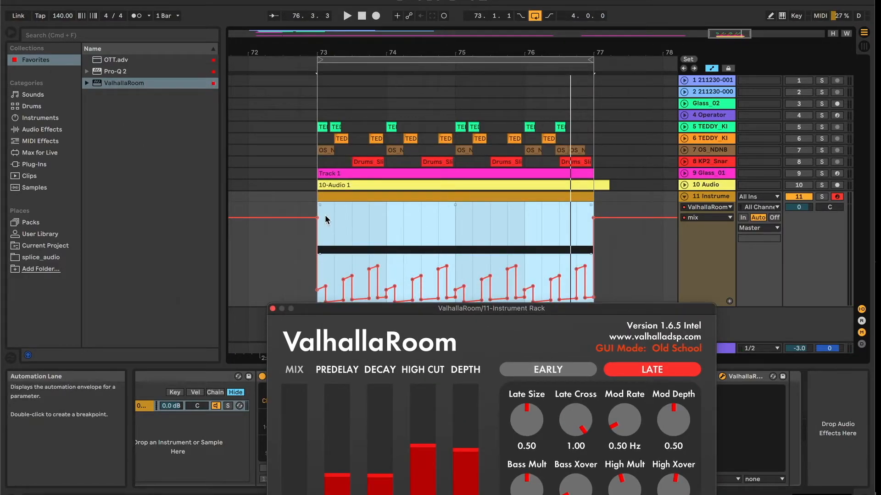
click(323, 252)
click(326, 233)
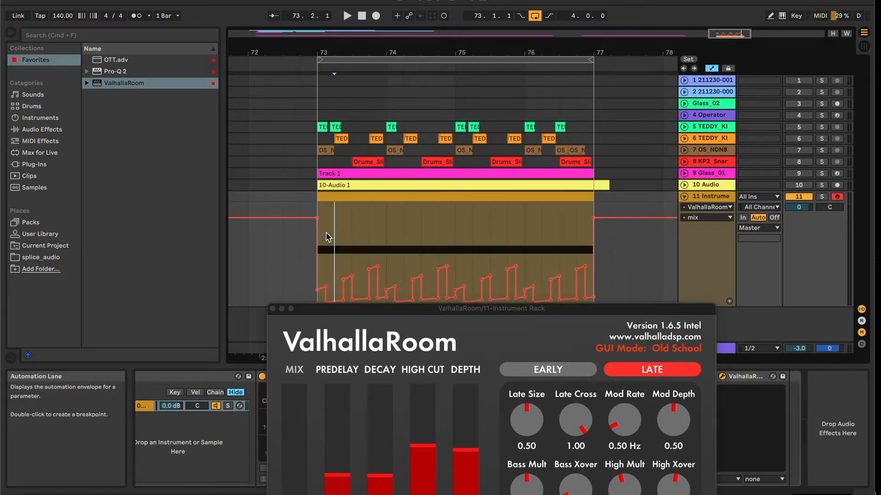
click(318, 210)
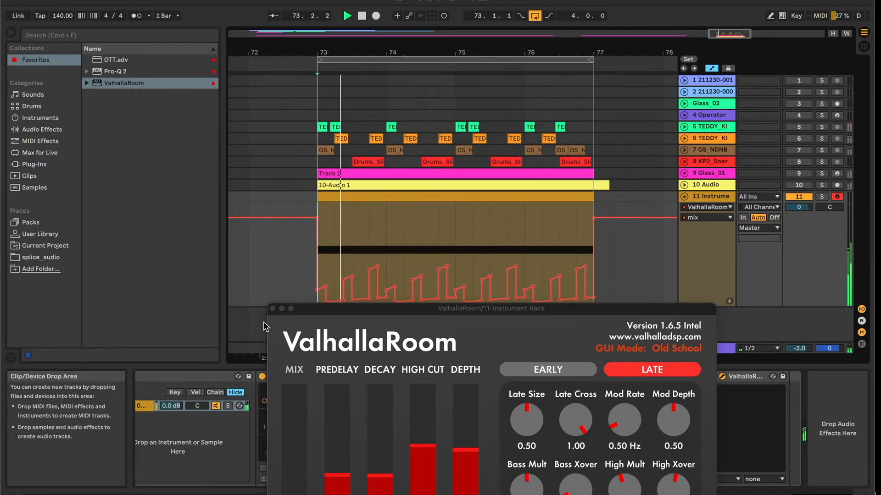
click(272, 309)
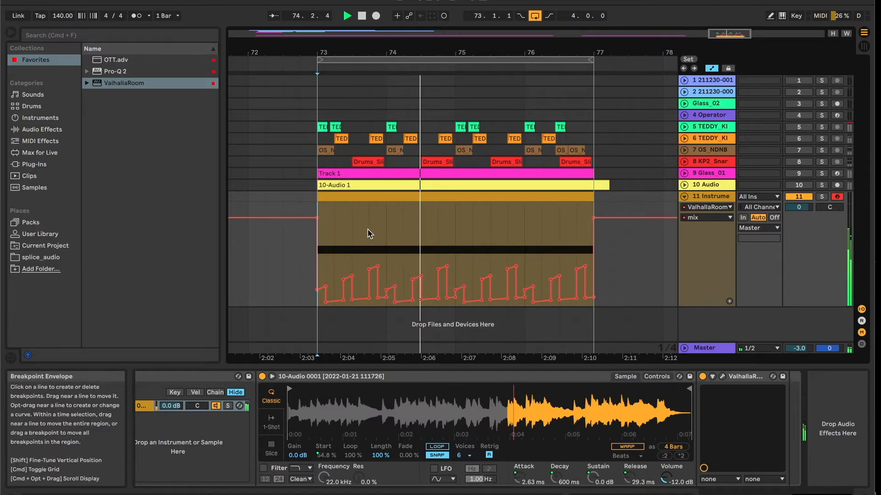
Select ValhallaRoom's mix automation over bars 73 to 76, scale its peaks down, and play the loop
drag(318, 210, 594, 239)
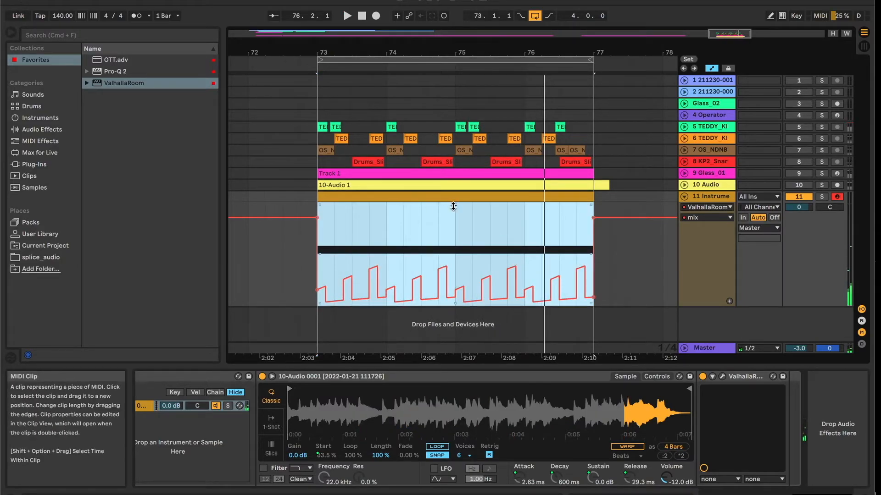
drag(455, 205, 455, 234)
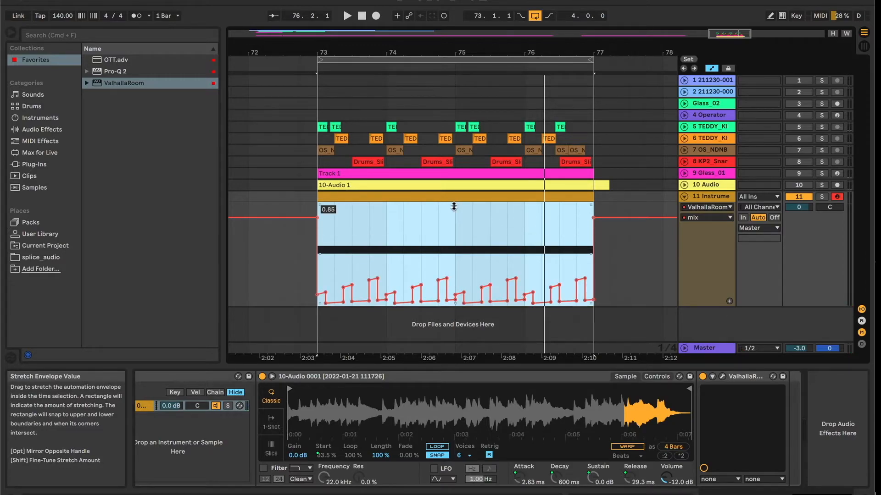
key(space)
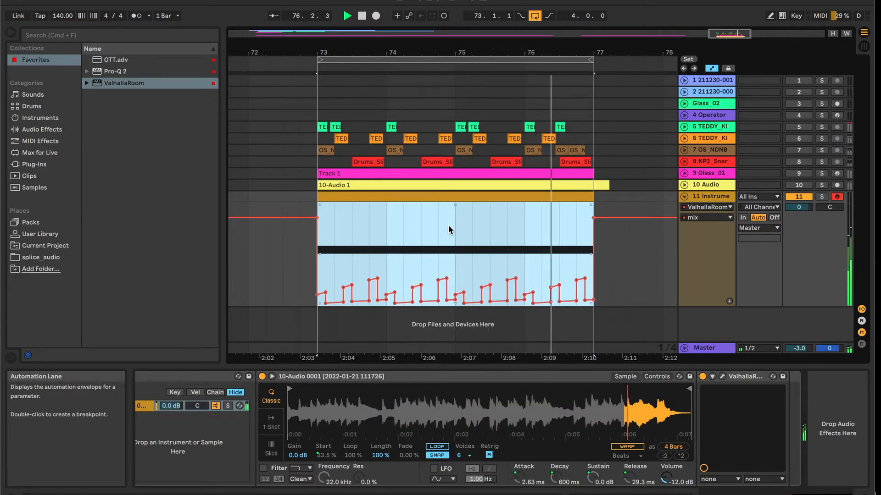
Add the Corpus audio effect after ValhallaRoom on track 11
click(41, 130)
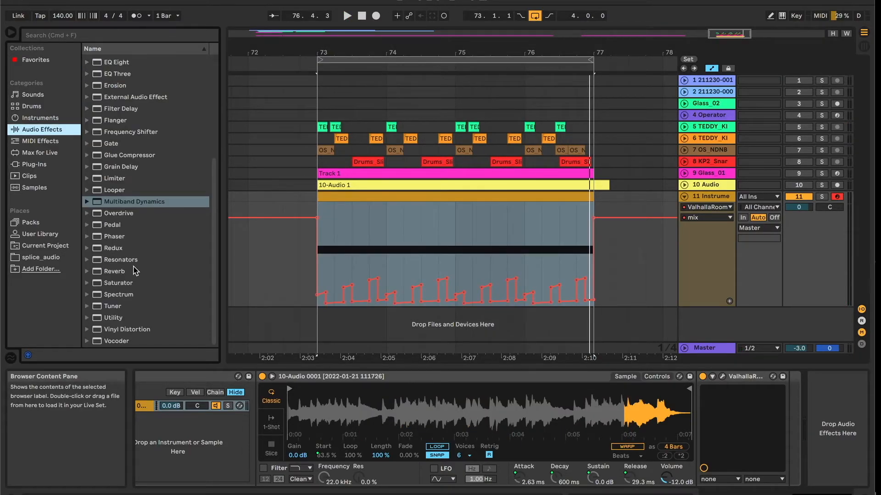
scroll(129, 229, up, 1)
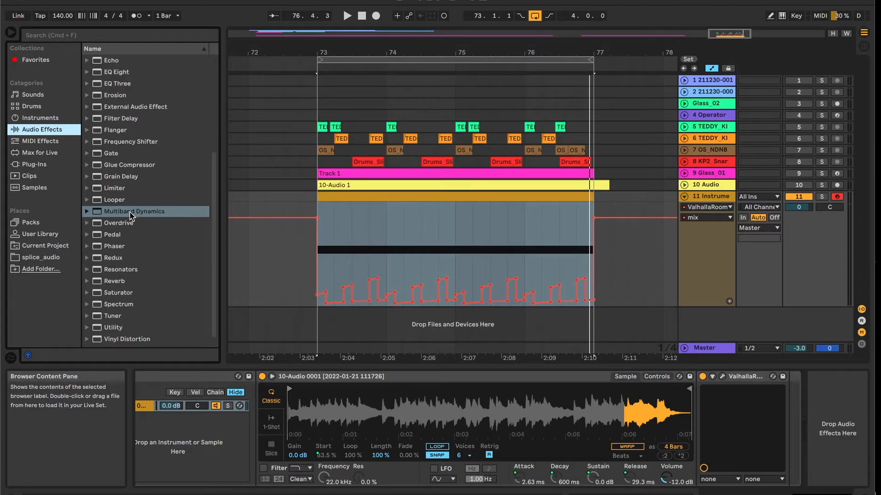
scroll(115, 130, up, 4)
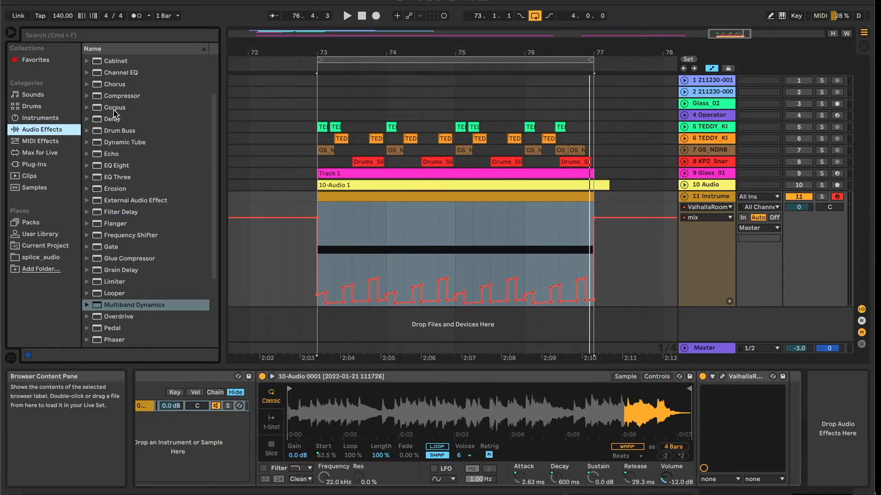
click(114, 109)
drag(655, 399, 788, 411)
Set Corpus's resonance type to Membrane and its resonator quality to Full
click(645, 388)
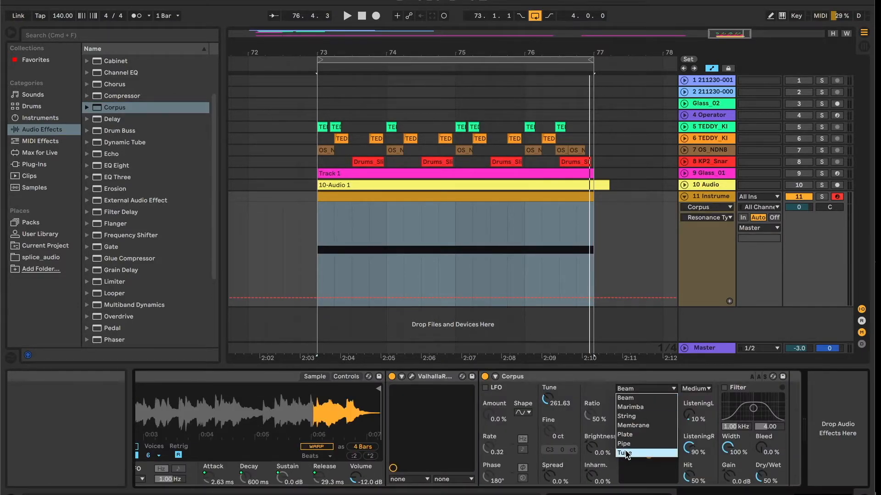
click(632, 425)
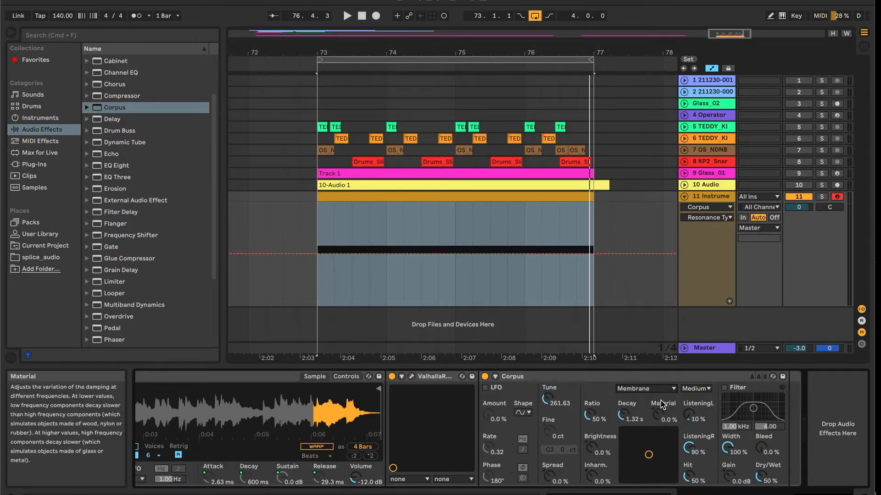
click(702, 391)
click(695, 426)
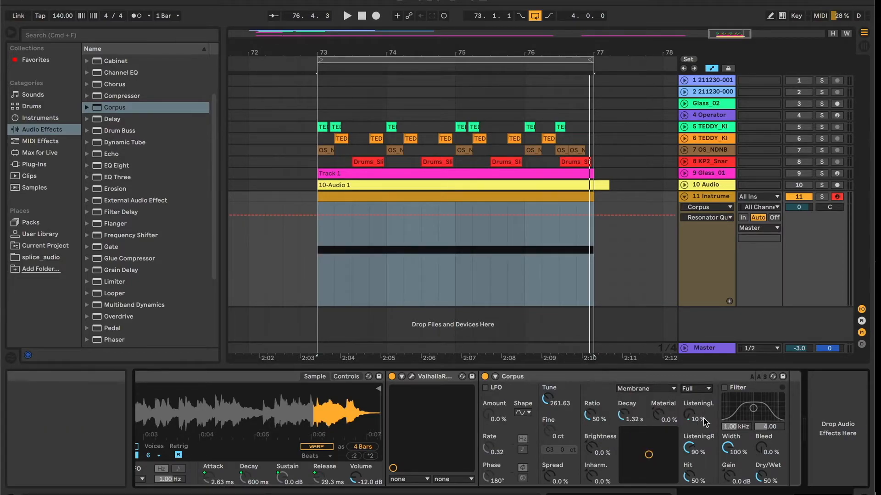
While auditioning the loop, set Corpus's Listening L to 29 %, Tune to 209.95 and Ratio to 12 %
key(space)
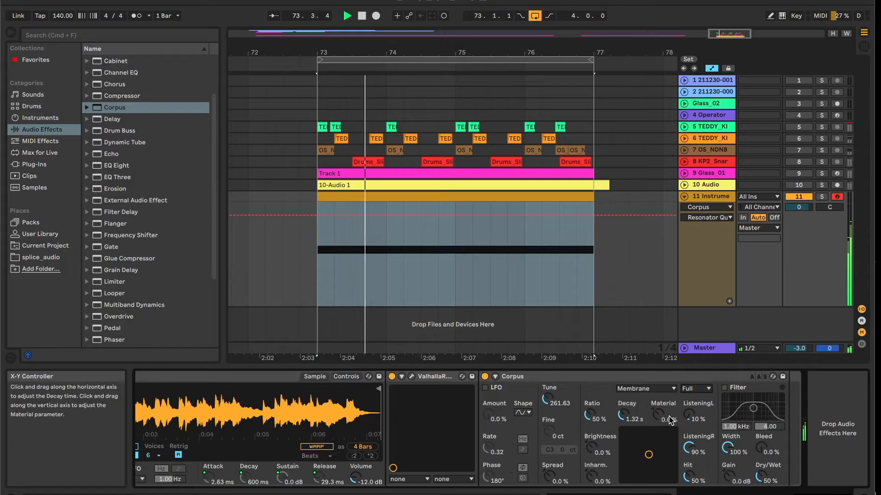
mouse_move(688, 423)
mouse_down()
mouse_move(688, 399)
mouse_move(688, 414)
mouse_up()
drag(546, 400, 590, 432)
click(591, 422)
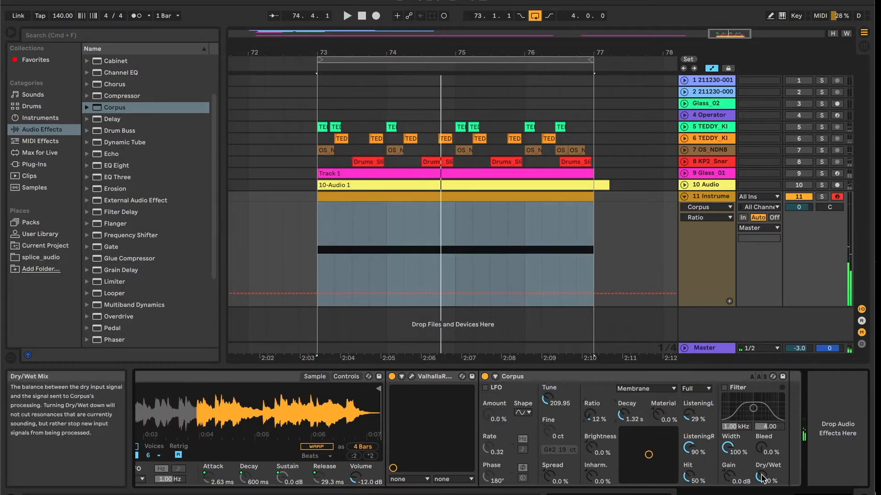
key(space)
Lower Corpus's Dry/Wet to 7.1 %, restore Tune to 261.63, and set Listening L to 25 %
drag(761, 476, 762, 488)
drag(558, 407, 558, 410)
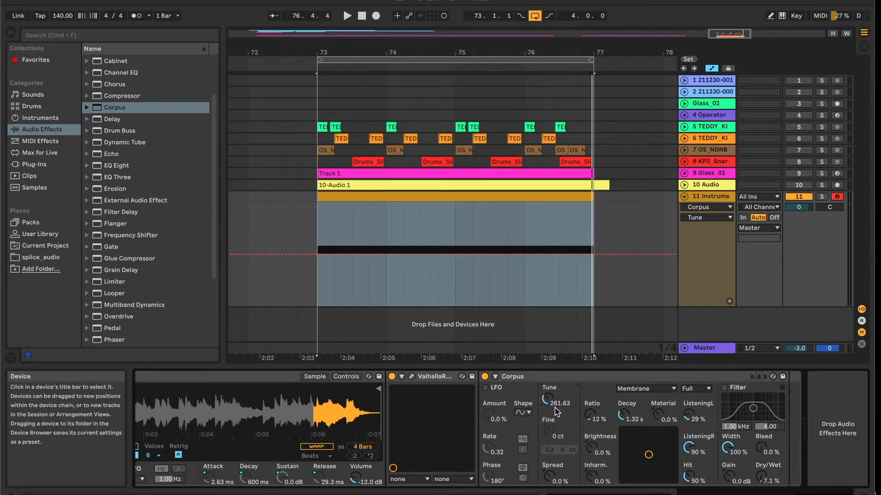
drag(688, 414, 688, 418)
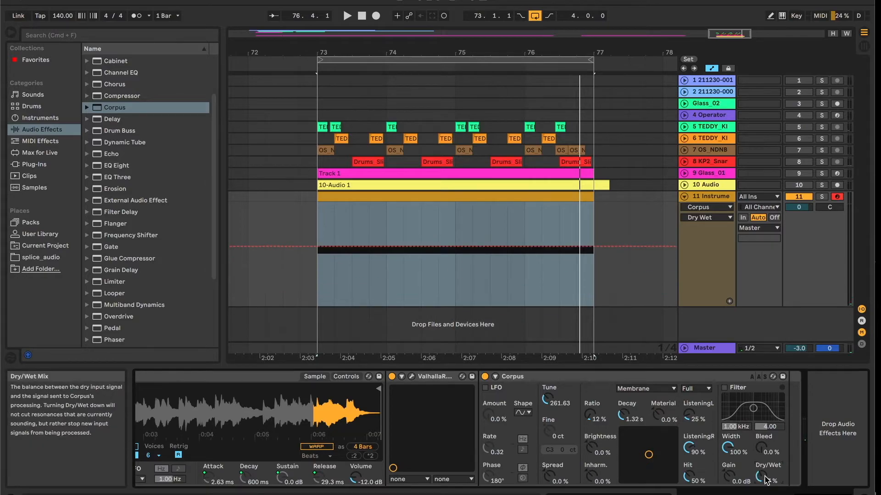
Try different Corpus Dry/Wet amounts against the playing loop and set it to 11 %
key(space)
drag(765, 480, 765, 486)
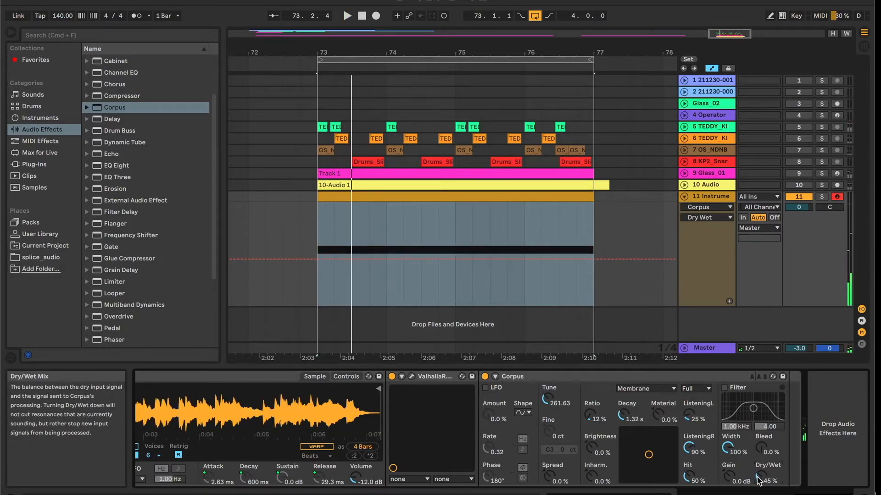
key(space)
click(692, 417)
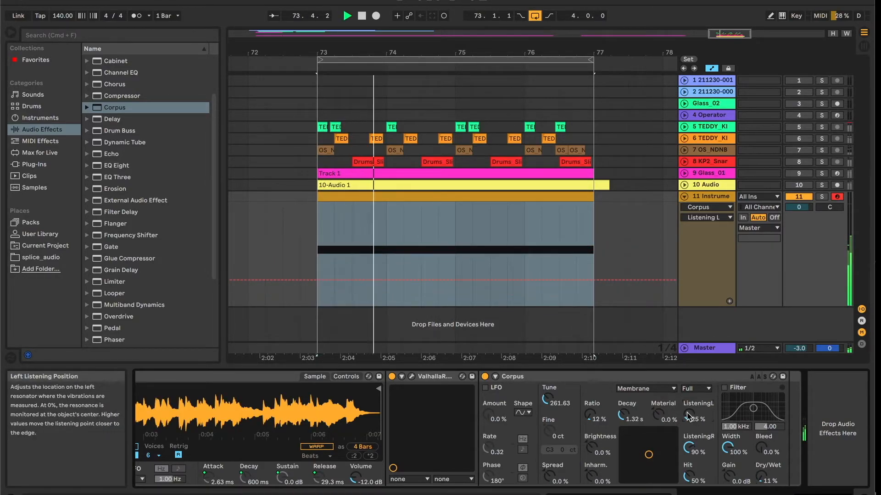
Set Corpus's Material to 37 % and Dry/Wet to 4.0 % while auditioning the loop
drag(658, 418, 659, 451)
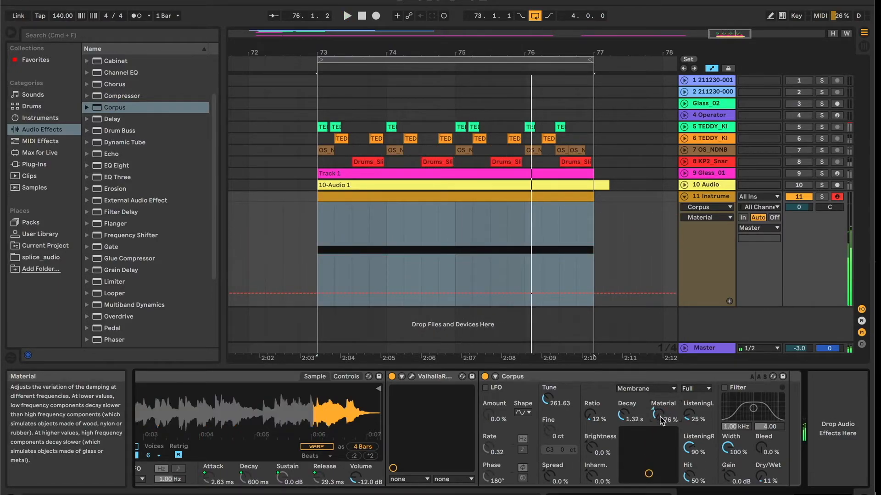
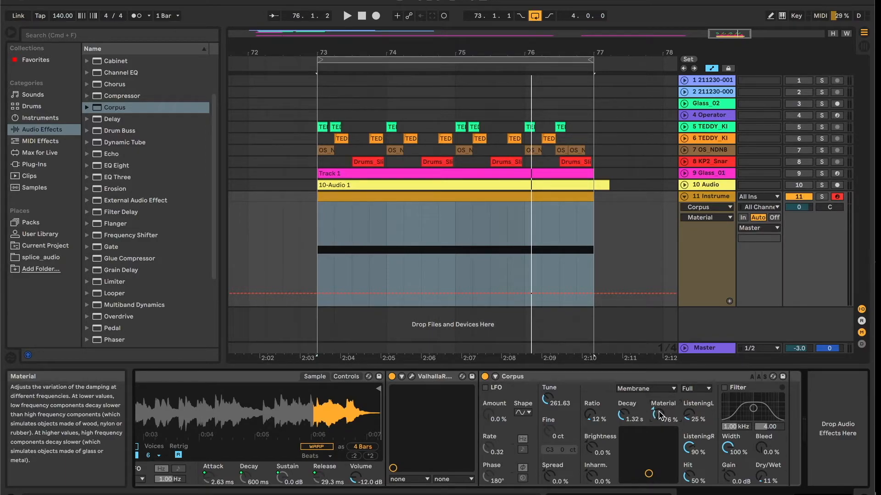
key(space)
drag(658, 416, 659, 428)
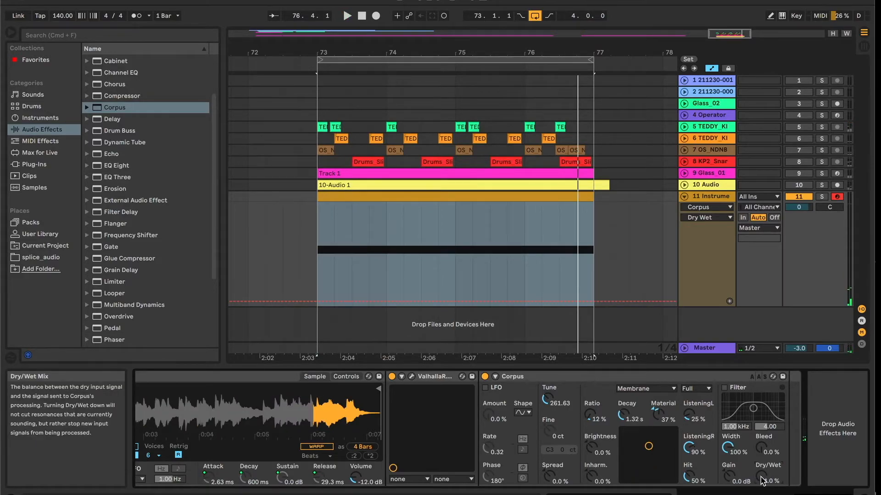
key(space)
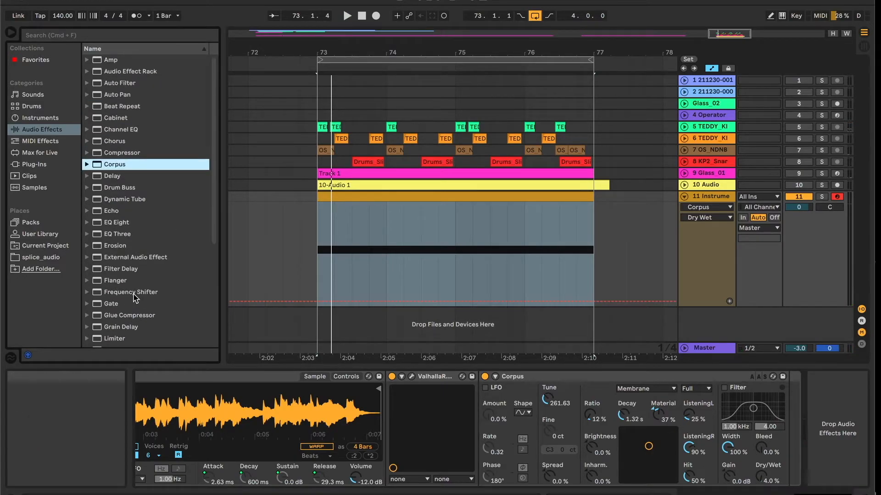
Add the Resonators audio effect after Corpus on track 11
scroll(139, 280, down, 5)
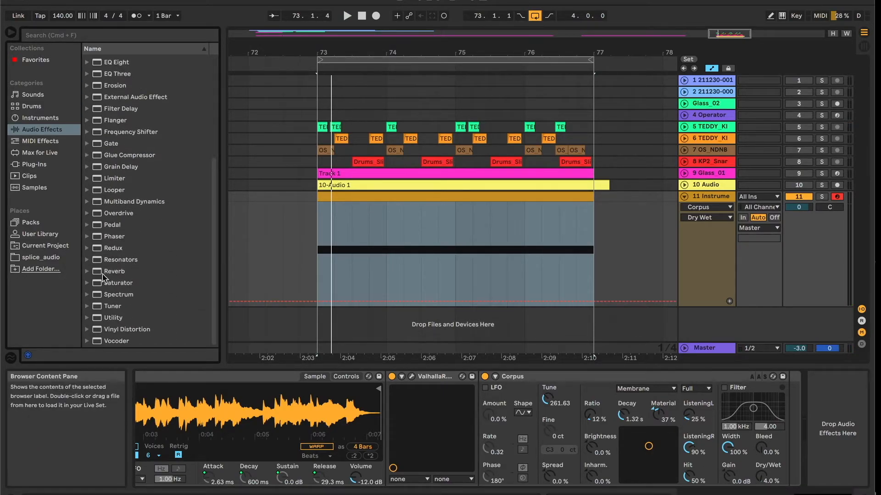
drag(111, 260, 803, 425)
drag(793, 423, 781, 421)
Fold and unfold the Instrument Rack and review track 11's device chain from the Arpeggiator to Resonators
scroll(368, 430, left, 15)
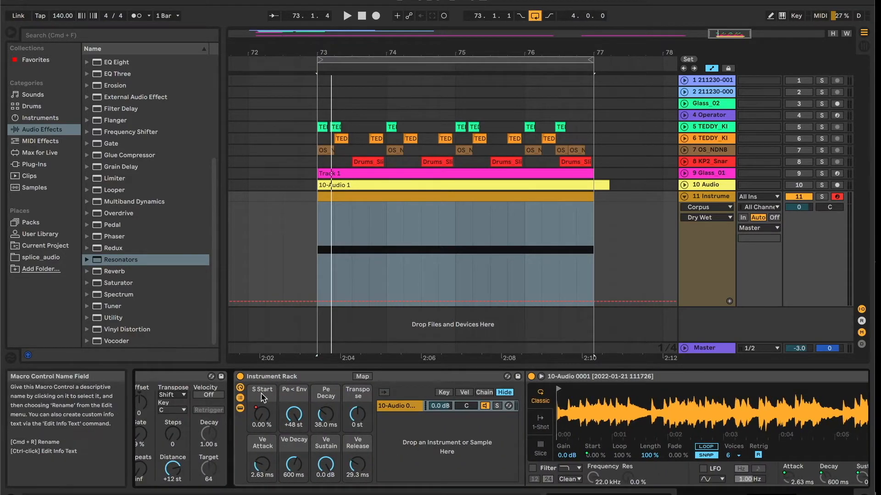
double_click(269, 378)
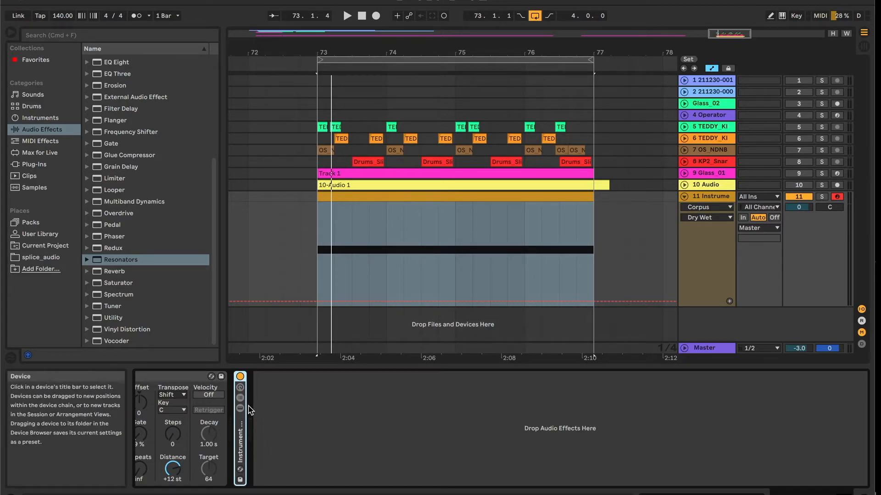
double_click(240, 435)
scroll(493, 445, right, 10)
scroll(376, 445, left, 20)
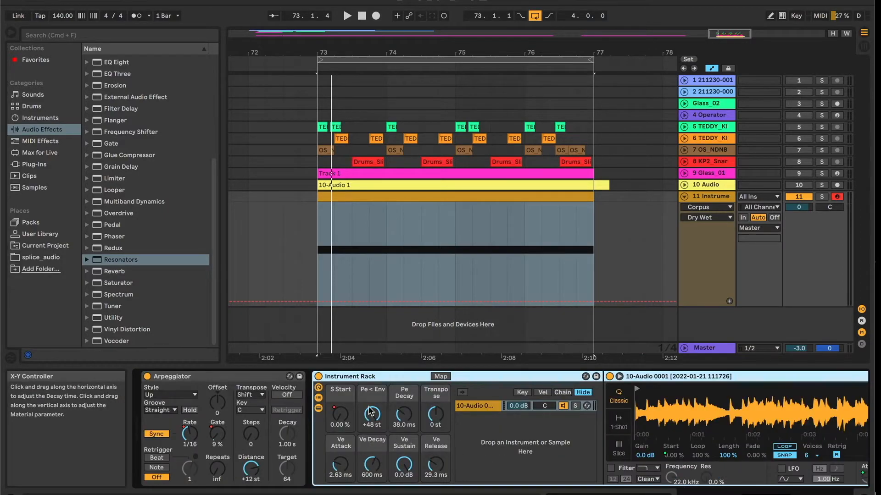
scroll(528, 433, right, 10)
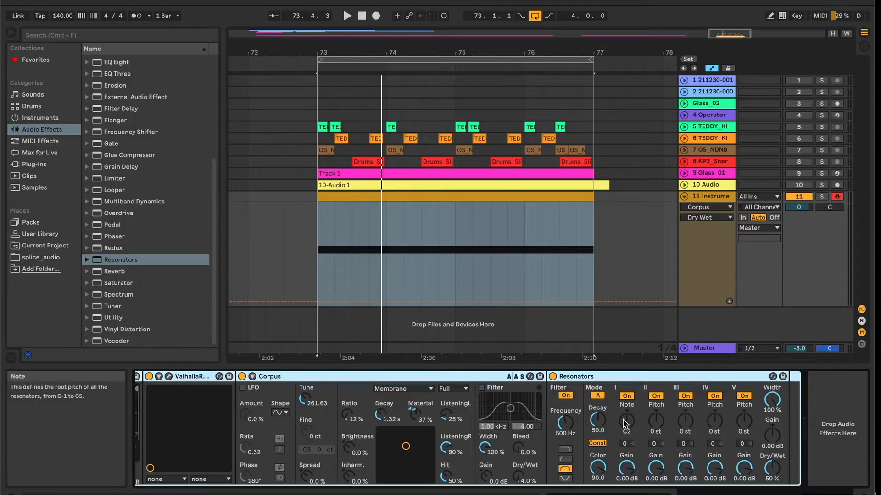
Switch off all five resonators in Resonators, play the loop, and switch resonator I back on
click(626, 396)
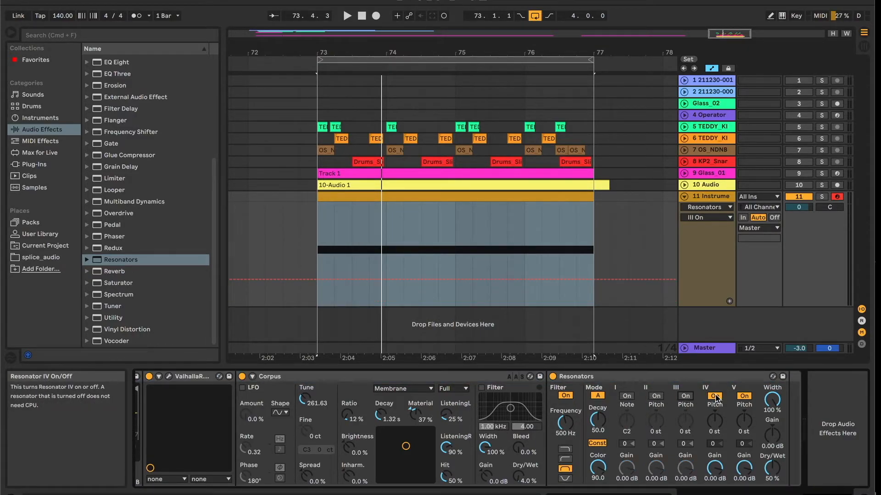
click(744, 396)
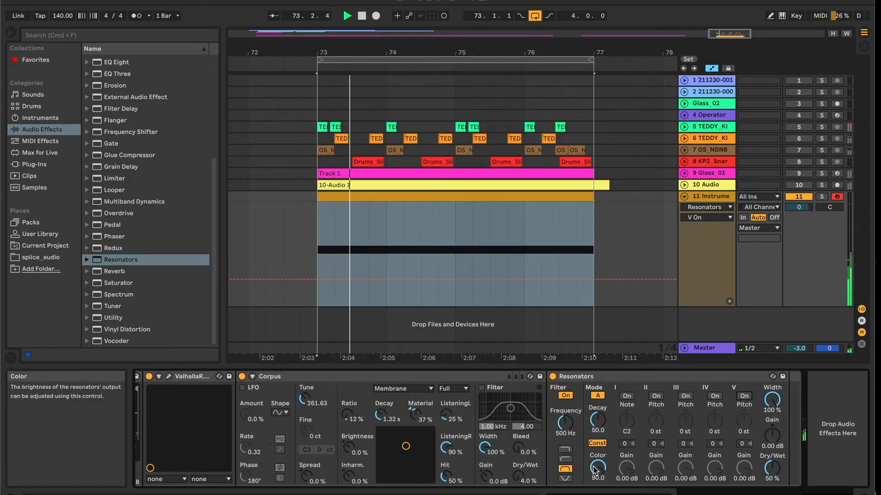
click(626, 396)
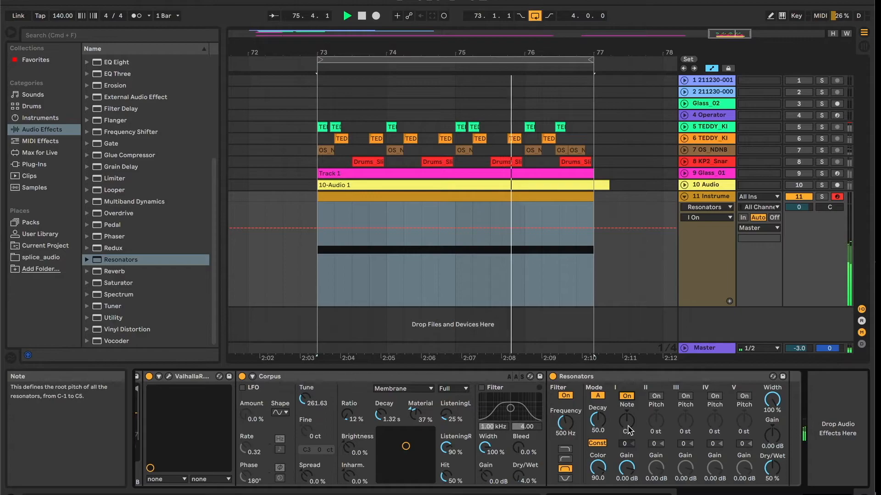
Set resonator I's gain to -0.35 dB and Resonators' Dry/Wet to 56 %, and raise resonator I's root note
drag(626, 468, 627, 490)
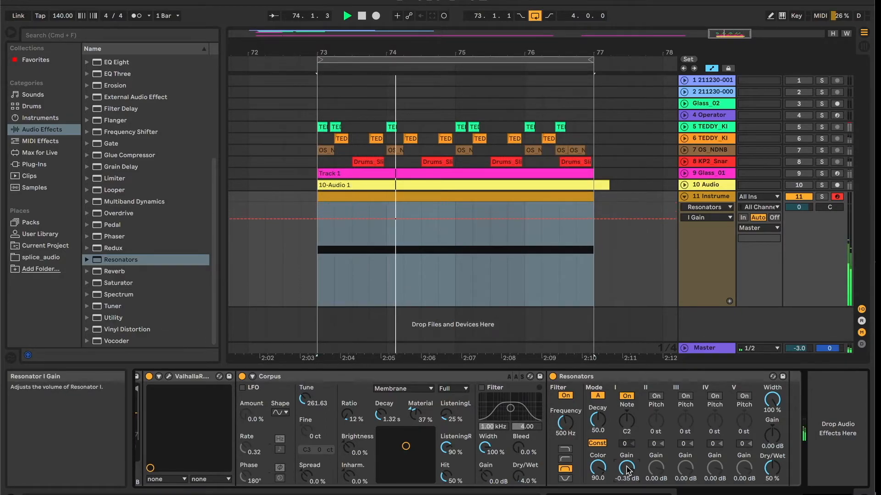
drag(772, 467, 772, 462)
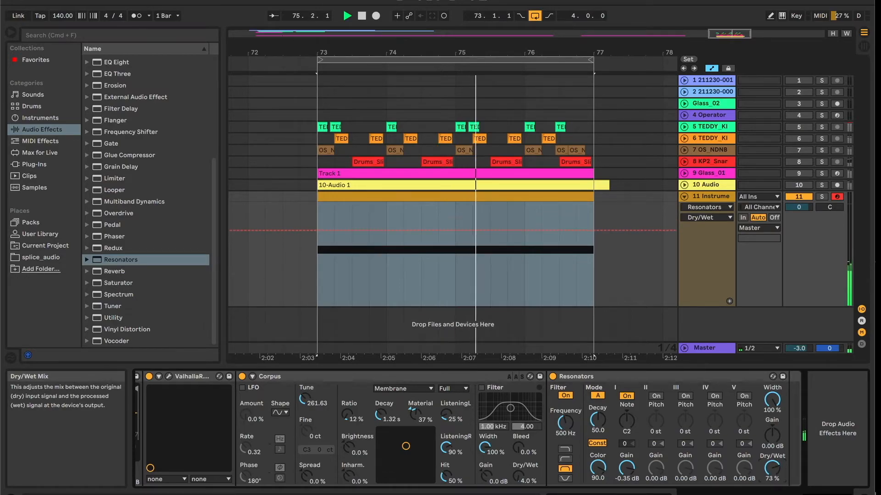
click(627, 420)
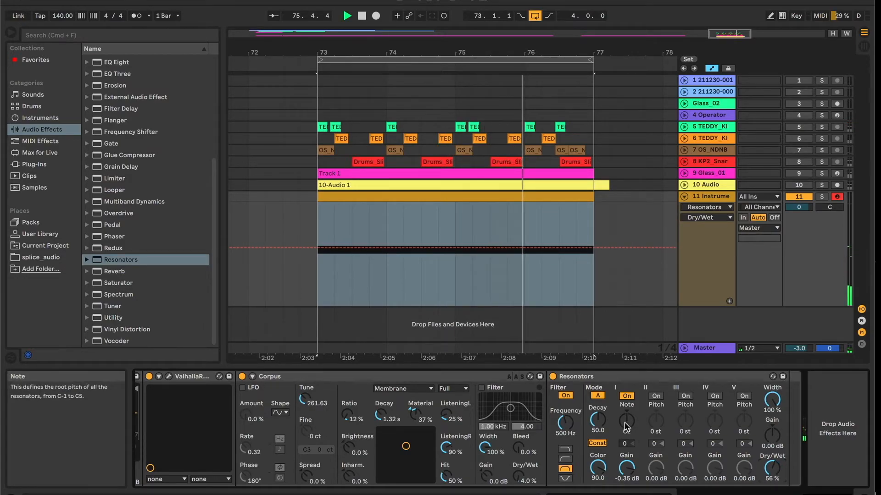
mouse_move(626, 420)
mouse_down()
mouse_move(626, 444)
mouse_move(627, 418)
mouse_up()
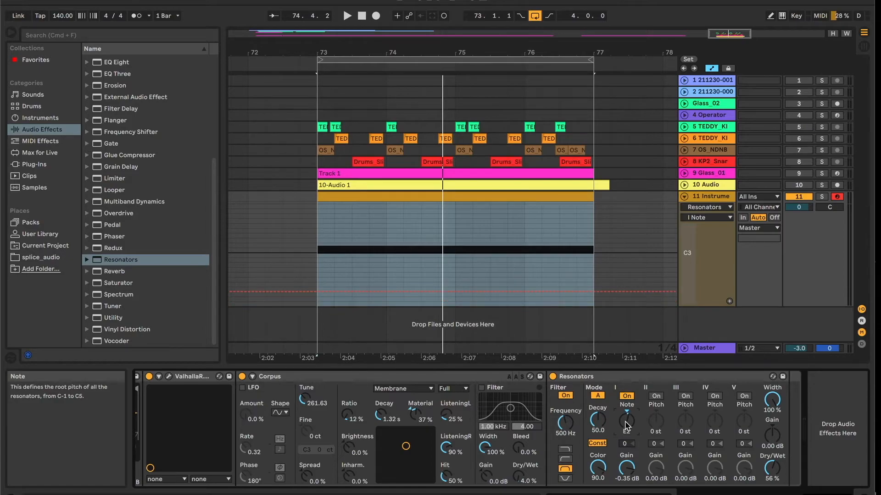
Set resonator I's gain to -4.16 dB while the loop plays and its root note to C2
key(space)
mouse_move(627, 472)
mouse_down()
mouse_move(627, 447)
mouse_move(627, 475)
mouse_up()
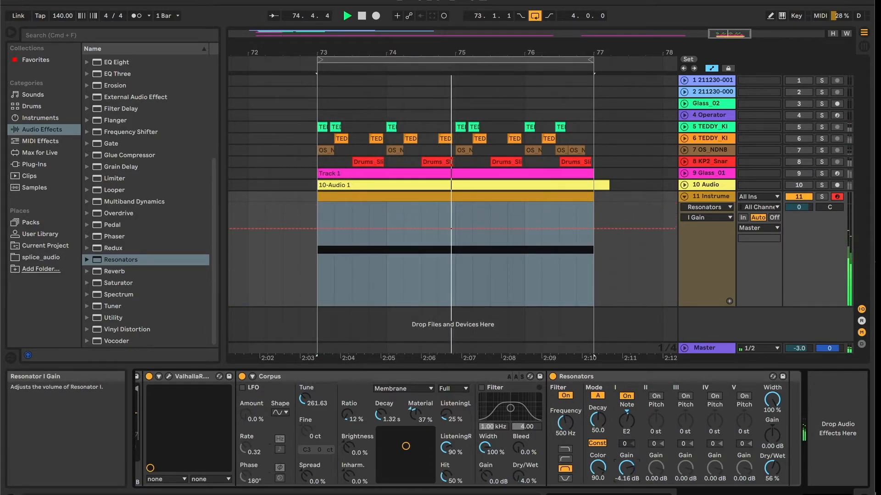
click(627, 421)
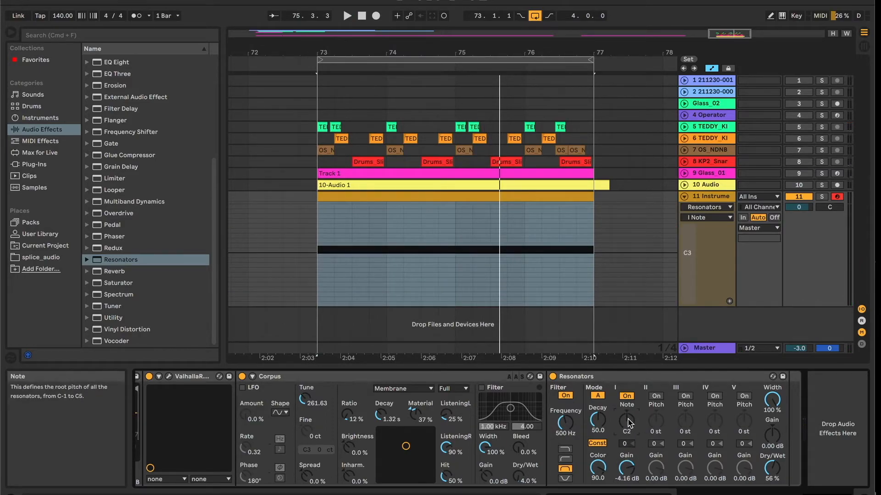
Switch on resonator II, set its pitch to +10 st and its gain to 6.00 dB, and audition the loop
click(656, 396)
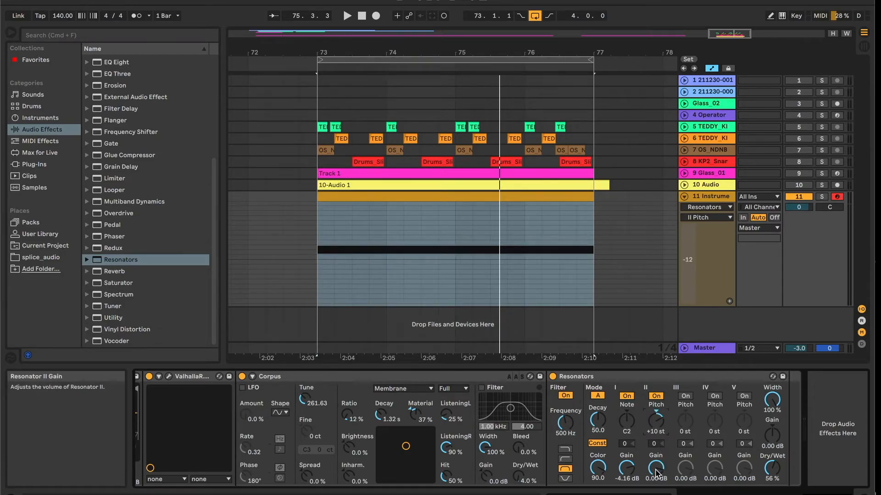
key(space)
drag(656, 474, 656, 473)
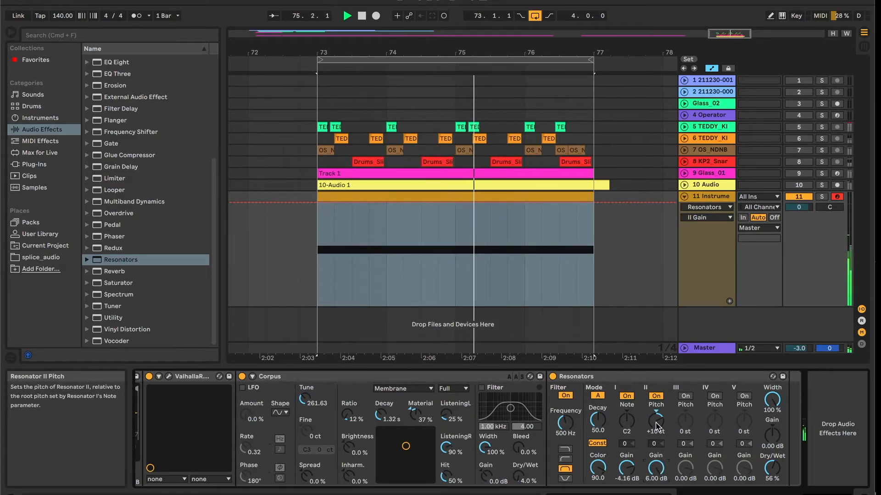
key(space)
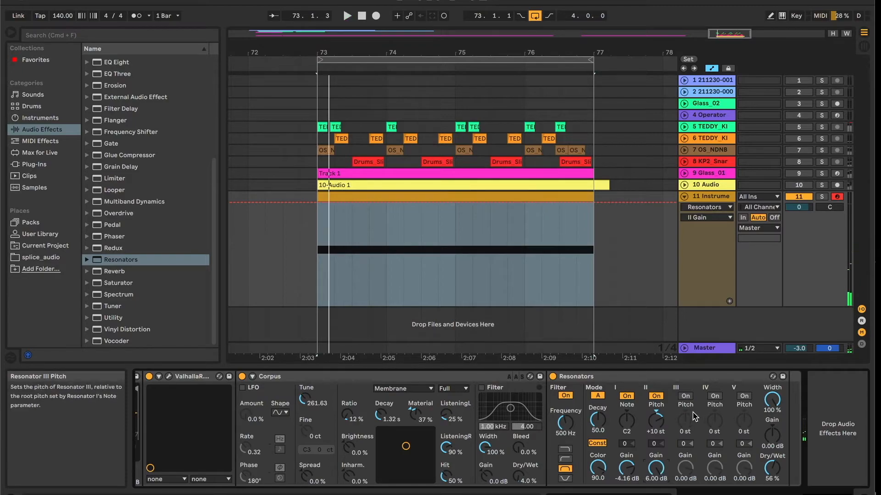
Switch on resonator III with pitch +4 st and gain 1.56 dB, and set Resonators' Dry/Wet to 28 %, auditioning the loop
click(685, 396)
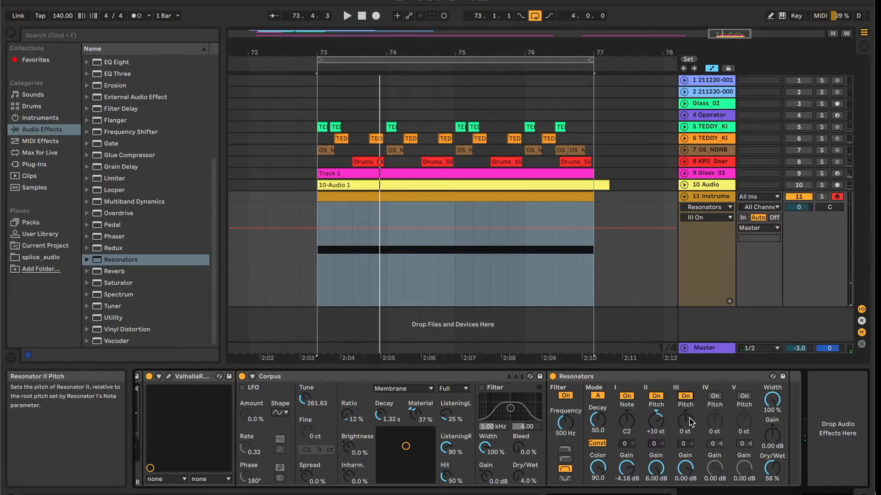
click(686, 425)
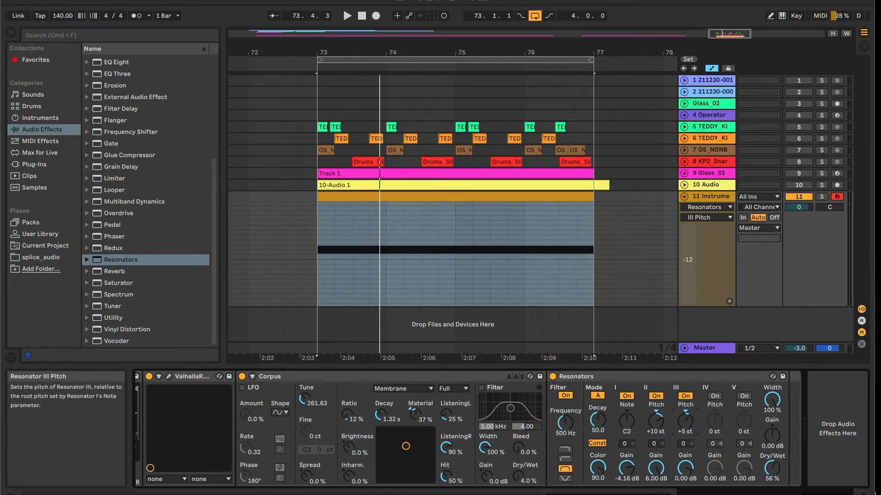
key(space)
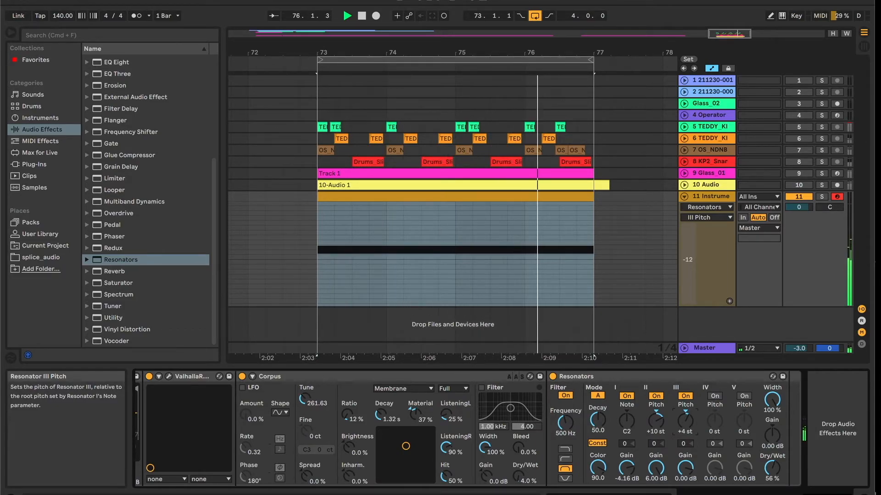
drag(685, 423, 684, 426)
drag(684, 468, 685, 462)
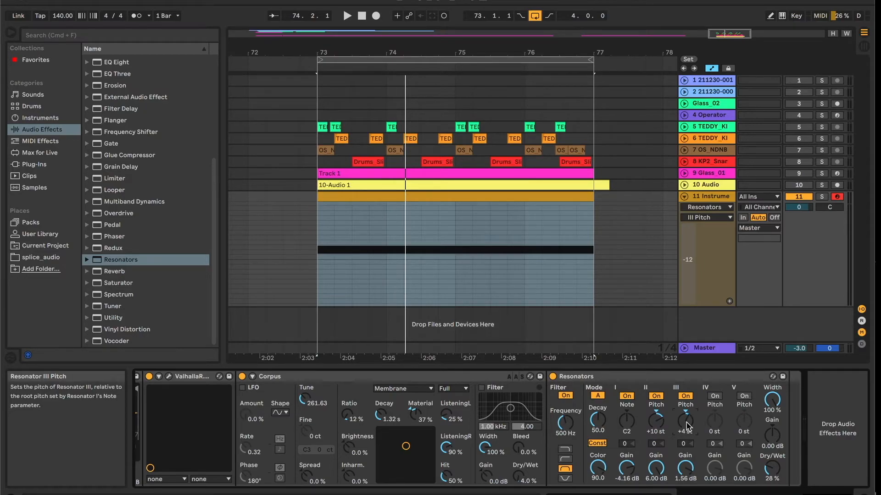
key(space)
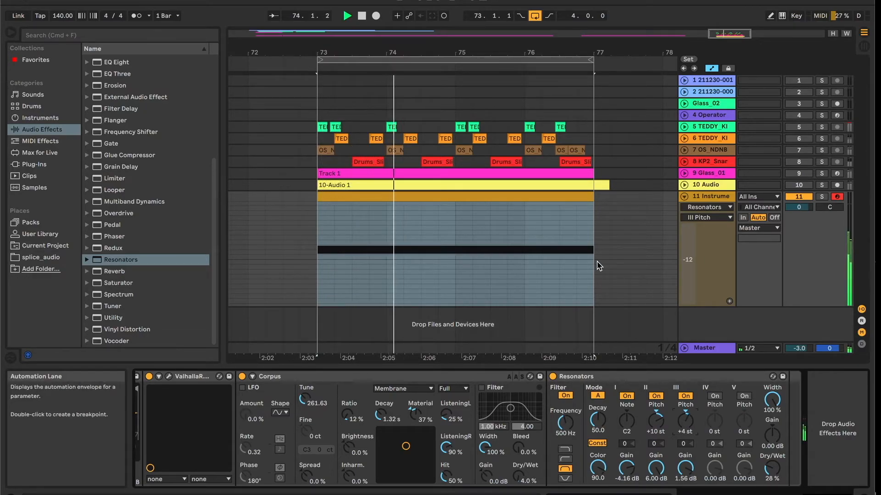
key(space)
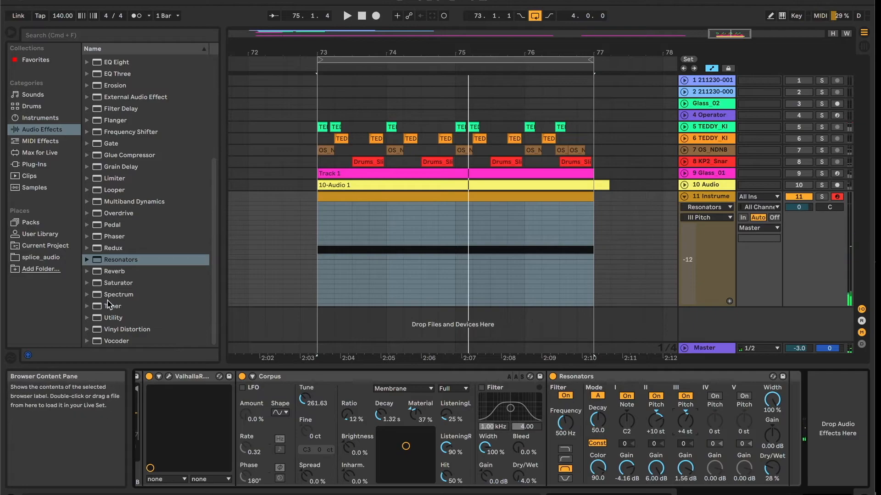
Add the Saturator audio effect after Resonators on track 11 and set its Drive to 4.57 dB during playback
drag(112, 287, 800, 399)
key(space)
mouse_move(664, 408)
mouse_down()
mouse_move(664, 395)
mouse_move(666, 409)
mouse_up()
Add the Limiter audio effect after Saturator at the end of track 11's chain and play the loop
drag(114, 177, 791, 385)
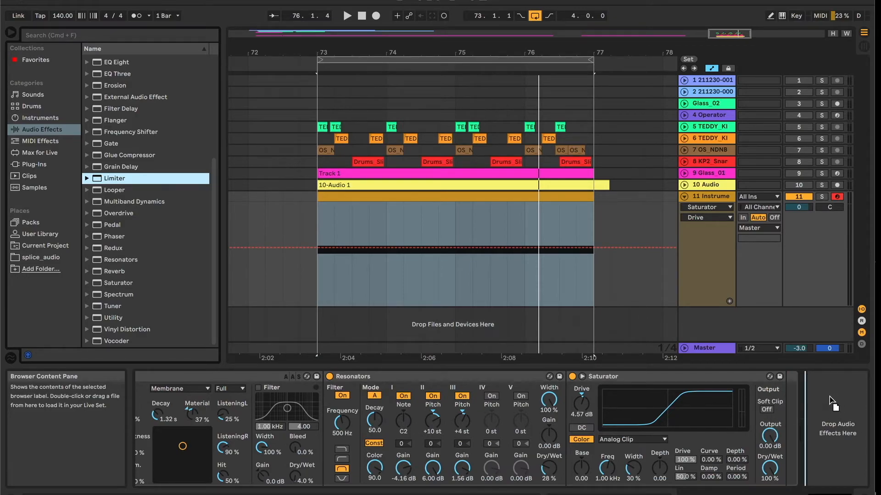
drag(831, 403, 831, 405)
key(space)
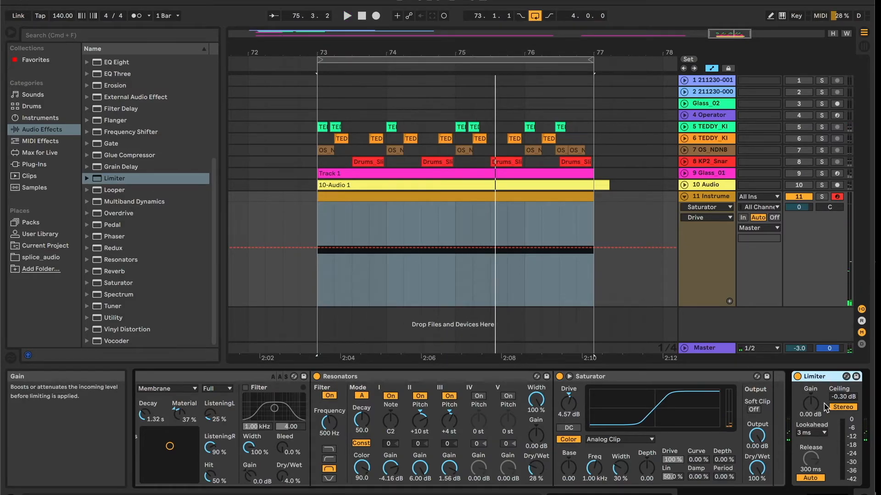
Set the Instrument Rack's Ve Attack macro to 0.00 ms after trying 12.2 ms, auditioning the loop
scroll(825, 413, left, 10)
scroll(658, 452, right, 12)
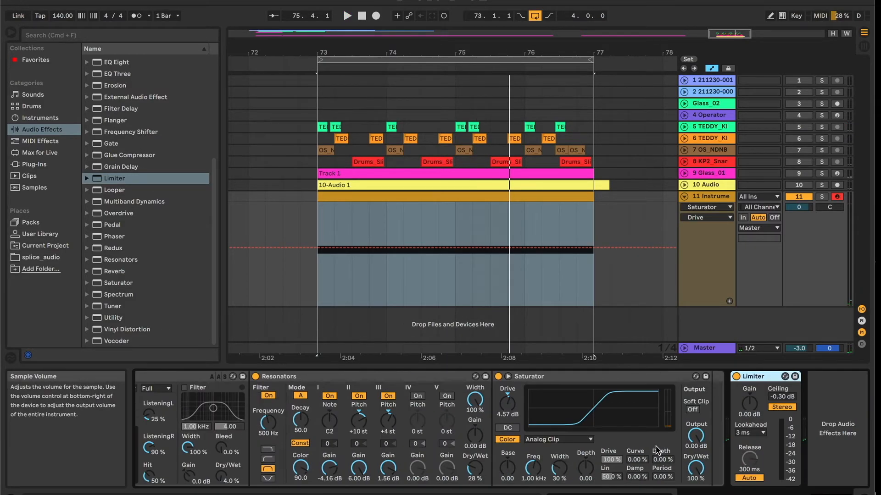
scroll(657, 450, left, 10)
scroll(637, 447, right, 10)
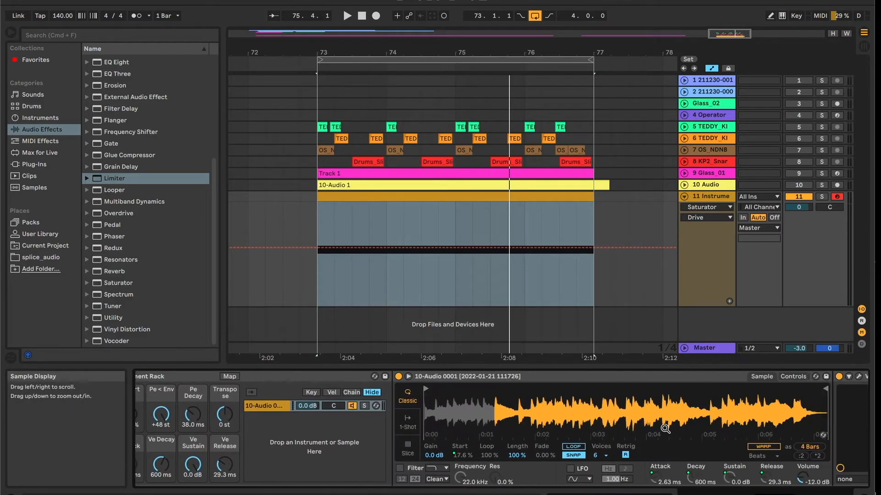
scroll(461, 429, left, 8)
scroll(459, 435, left, 8)
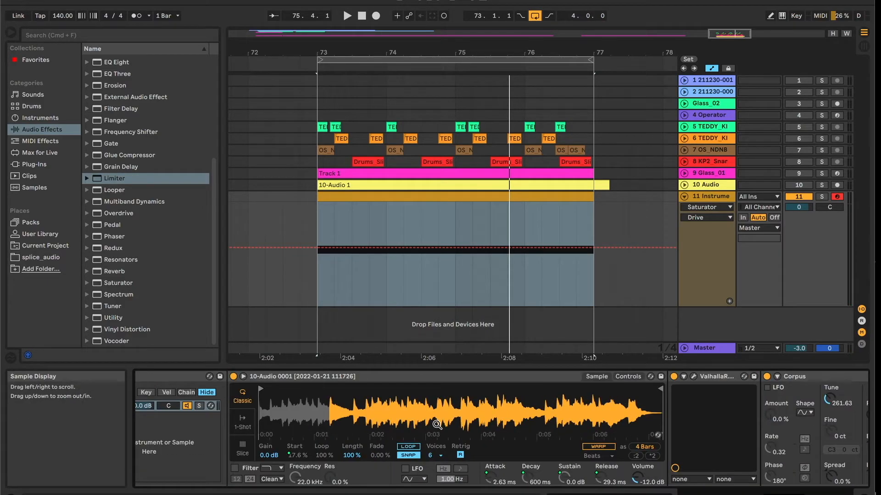
key(space)
key(space)
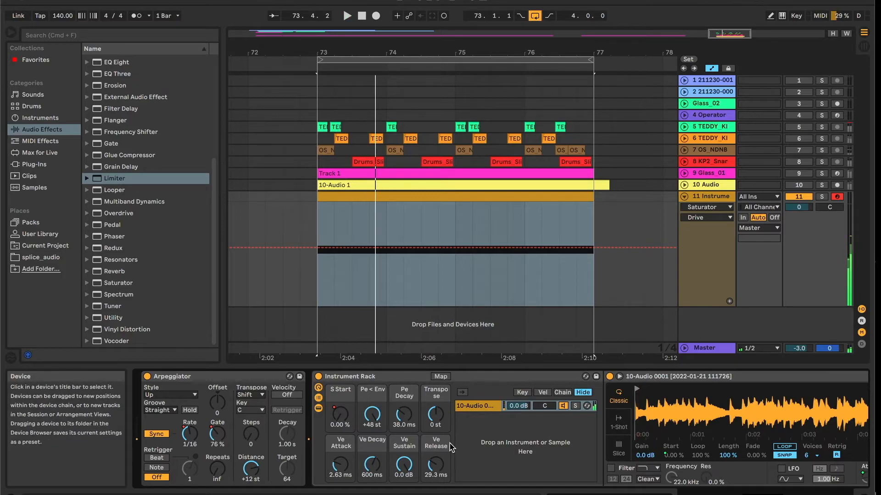
drag(336, 464, 336, 454)
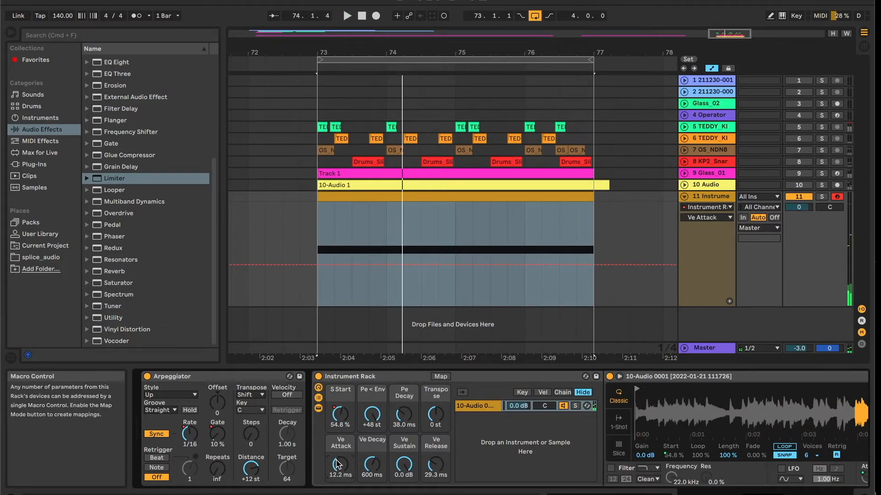
key(space)
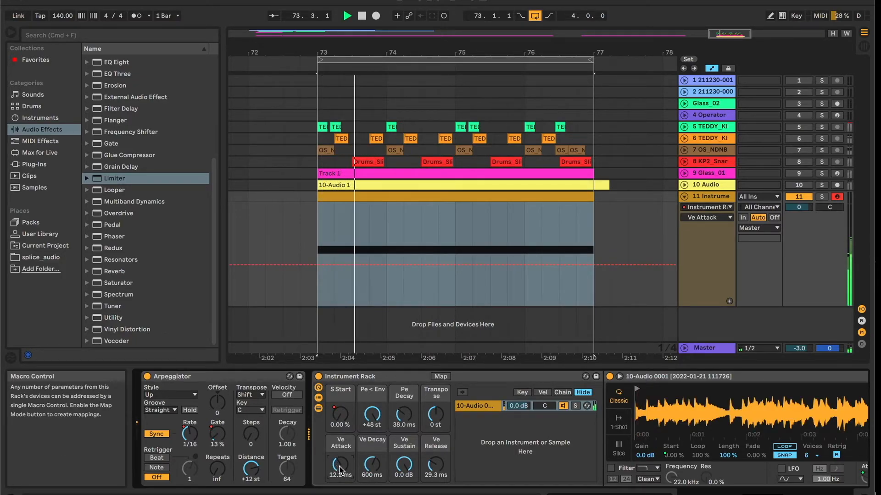
key(space)
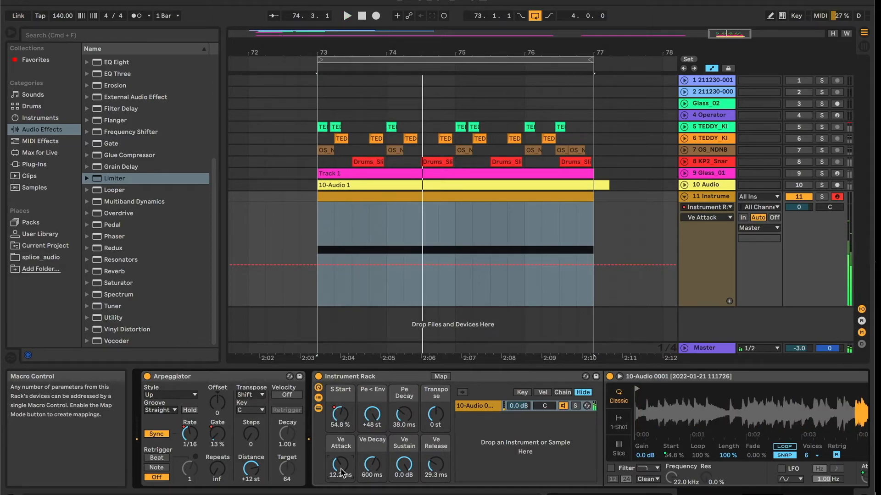
key(space)
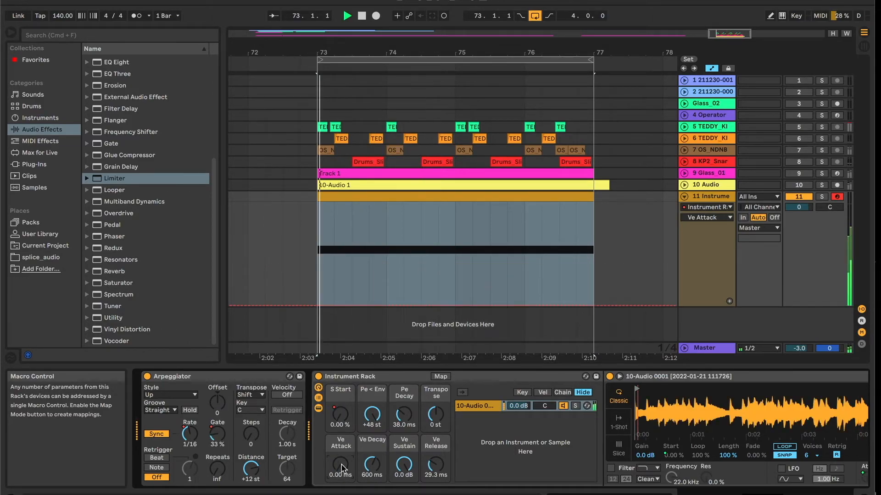
Show Simpler's Controls page and set the rack's Pe Decay macro to 29.3 ms, comparing shorter and longer decays during playback
mouse_move(402, 418)
mouse_down()
mouse_move(402, 395)
mouse_move(402, 419)
mouse_up()
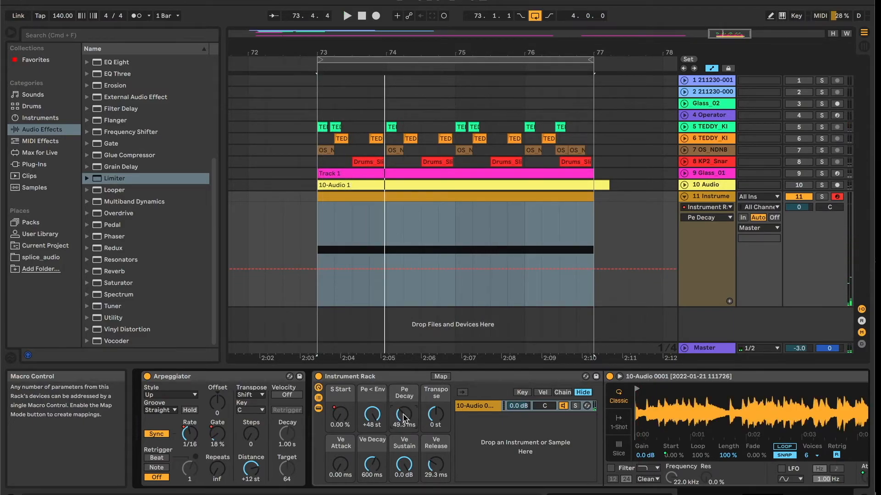
scroll(403, 418, right, 7)
click(668, 375)
scroll(569, 409, left, 7)
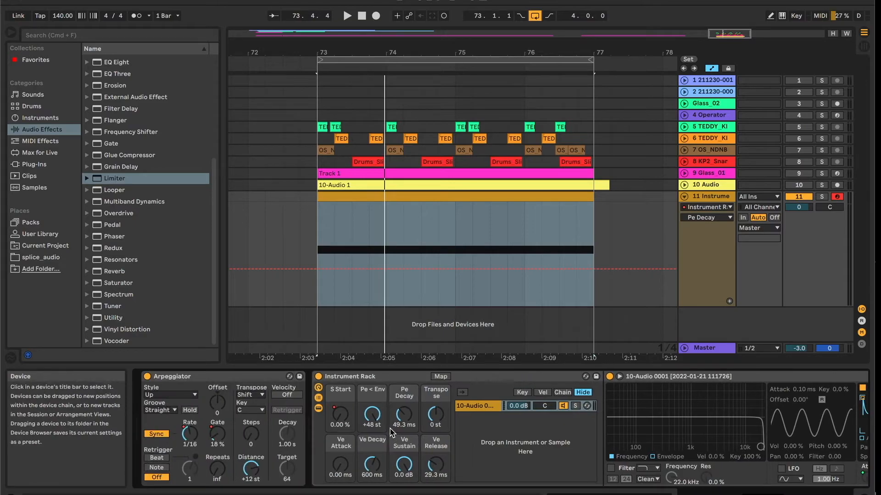
key(space)
drag(404, 419, 404, 410)
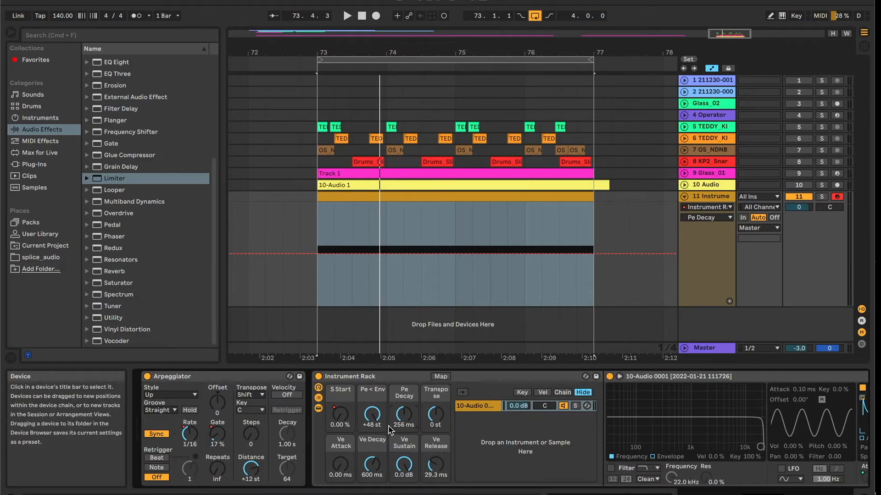
key(space)
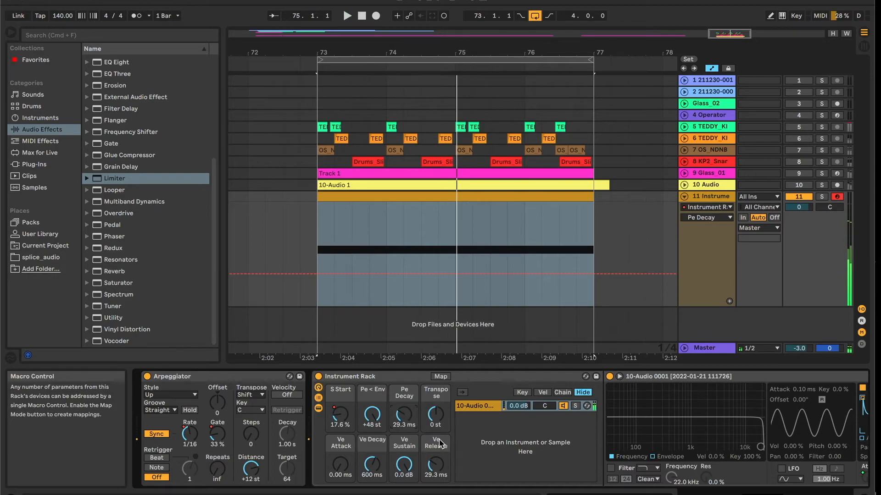
key(space)
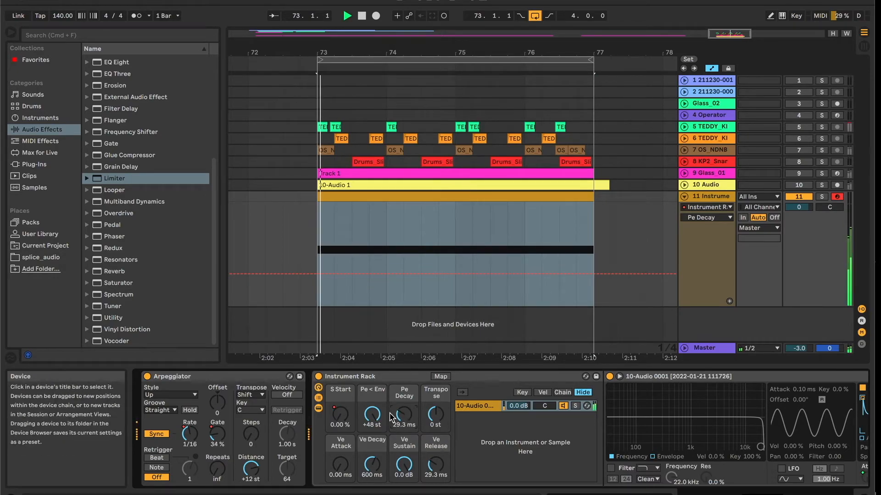
Unfold all arrangement tracks, reactivate drum tracks 5 to 8, and play the loop with the drums
click(691, 189)
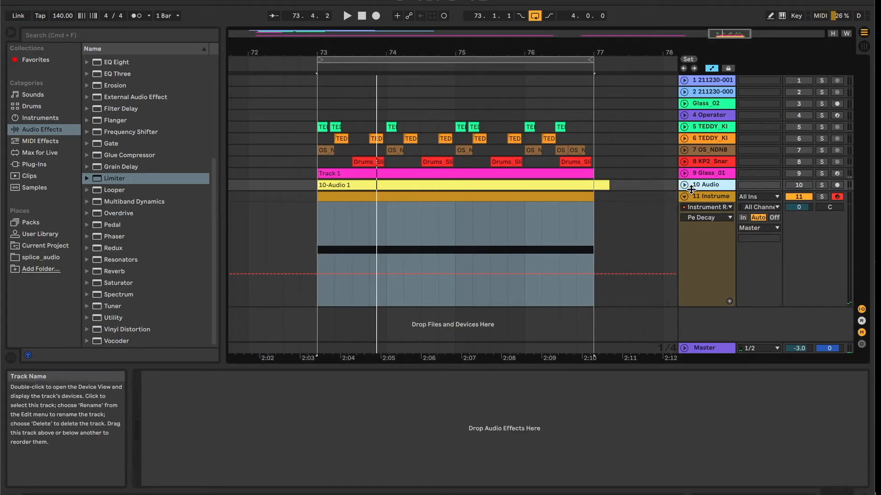
key(super+alt+u)
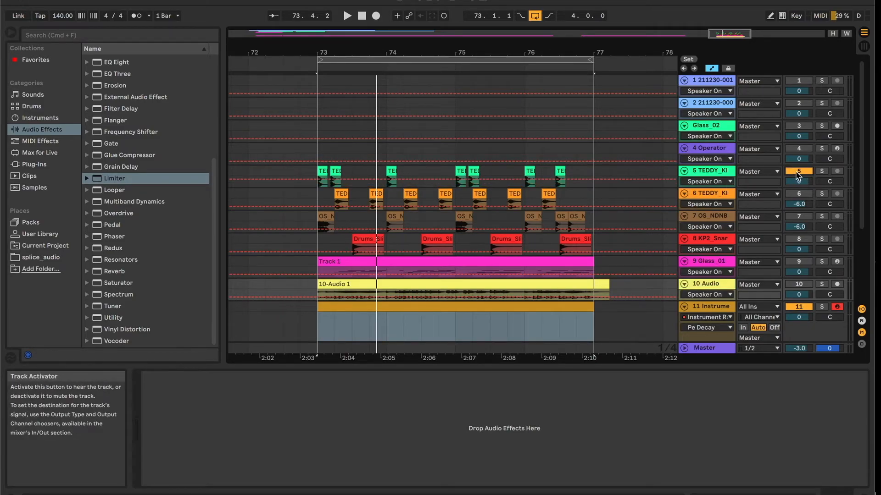
click(797, 194)
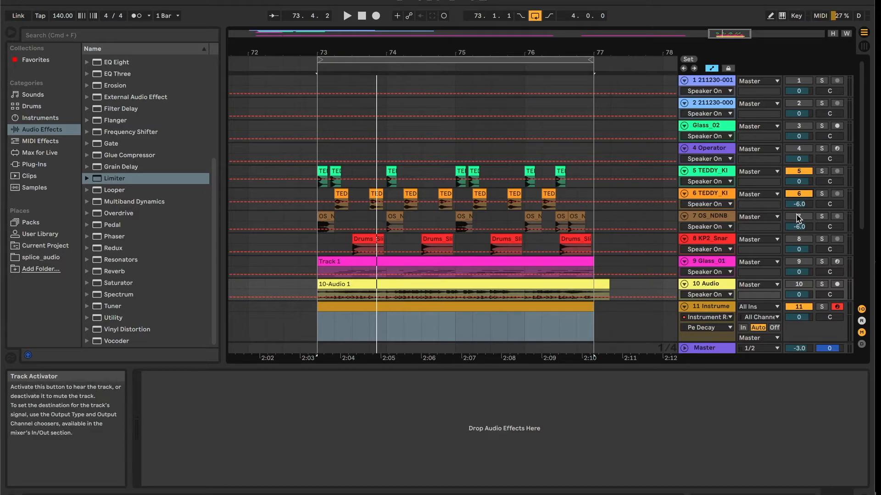
click(798, 239)
key(space)
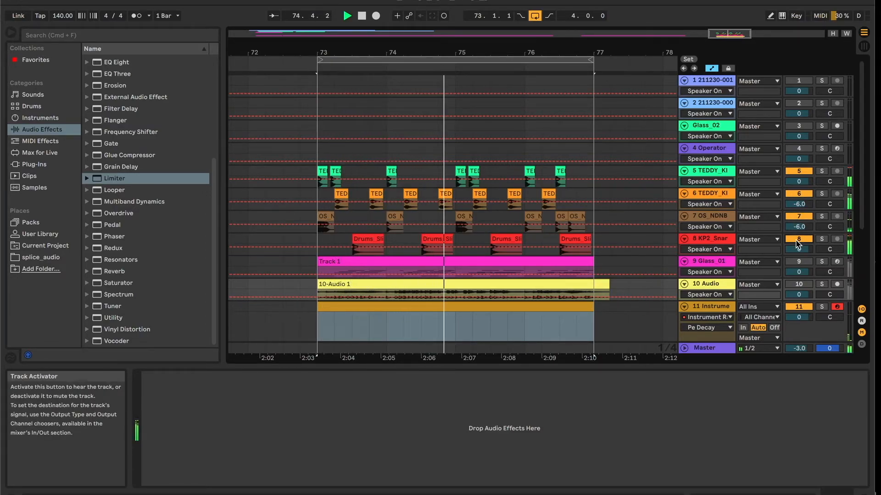
key(space)
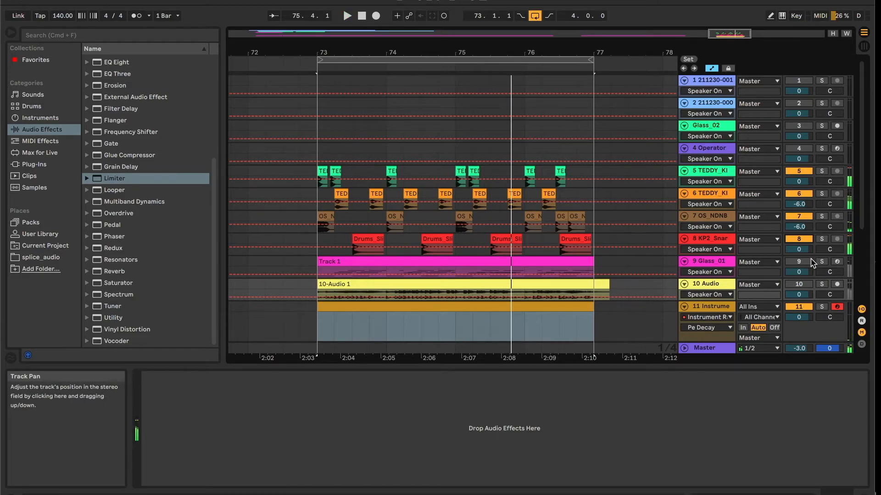
Compare the drum loop with track 11 muted and unmuted, and review its device chain through to the Limiter
scroll(793, 242, down, 3)
scroll(793, 242, down, 1)
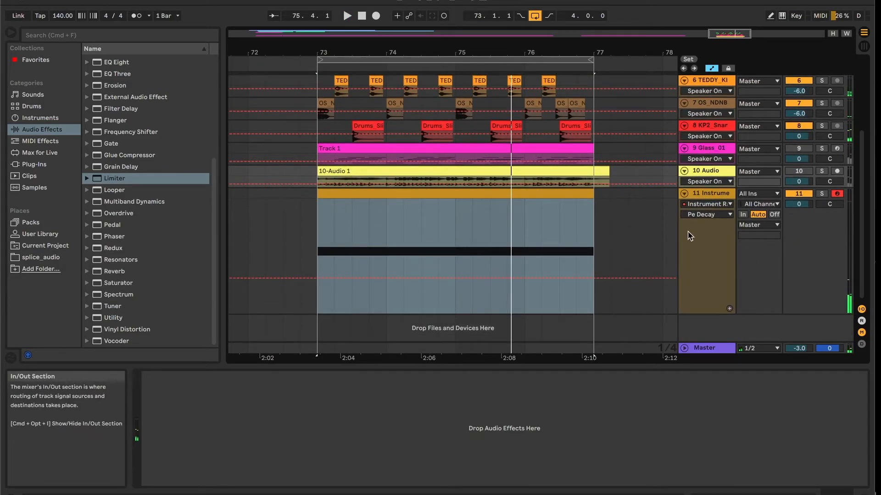
key(space)
click(795, 198)
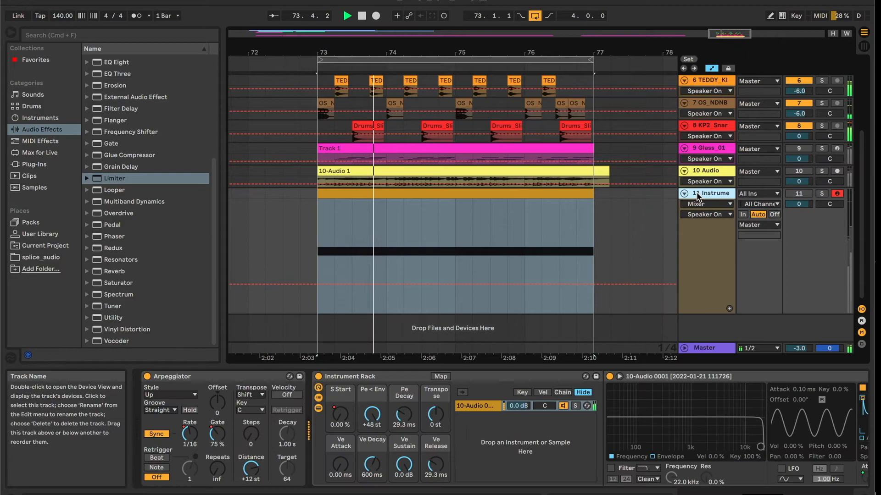
click(797, 196)
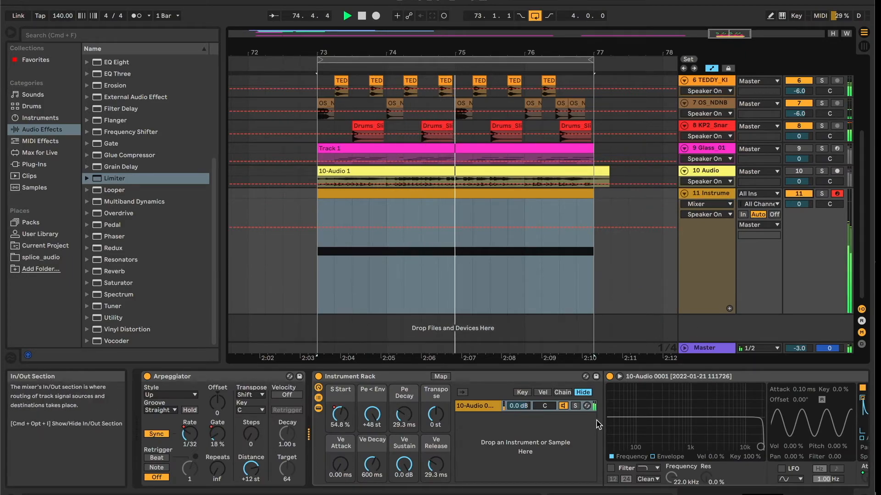
scroll(591, 428, right, 3)
scroll(591, 429, right, 5)
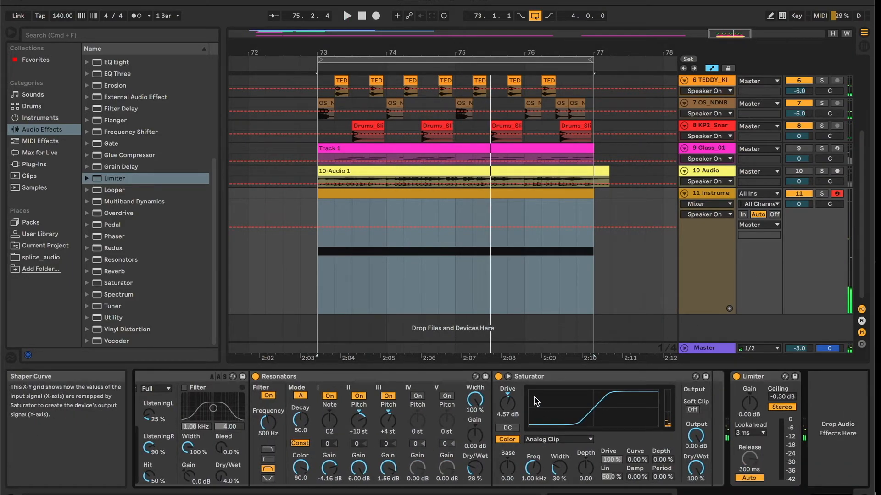
Set the Saturator's Drive to 17.1 dB while auditioning the loop, briefly switching the metronome on and off
key(space)
mouse_move(508, 405)
mouse_down()
mouse_move(508, 396)
mouse_move(508, 403)
mouse_up()
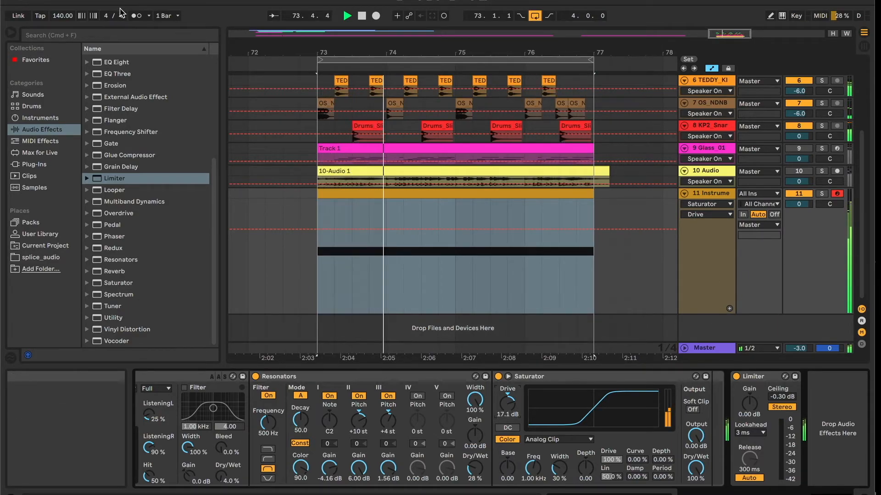
click(136, 17)
click(138, 17)
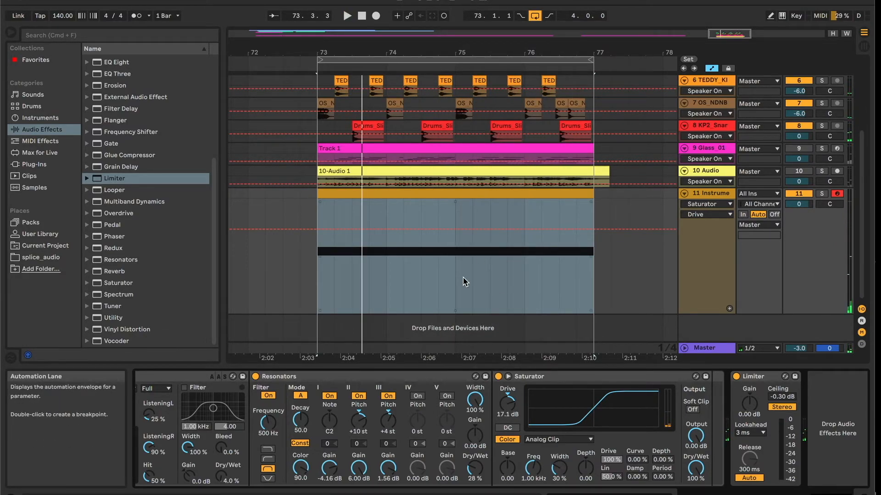
Lower track 8's volume to -5.9 dB and track 6's volume to -9.5 dB, auditioning the loop after each change
scroll(463, 277, up, 3)
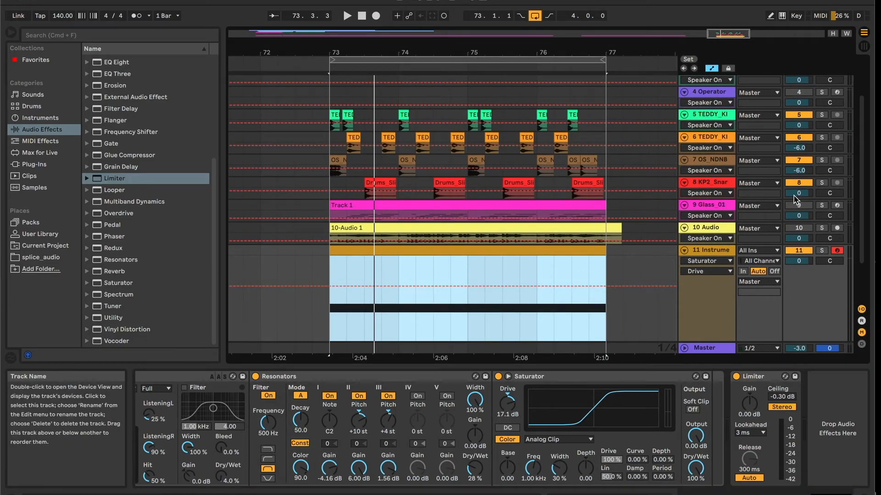
drag(790, 197, 789, 199)
key(space)
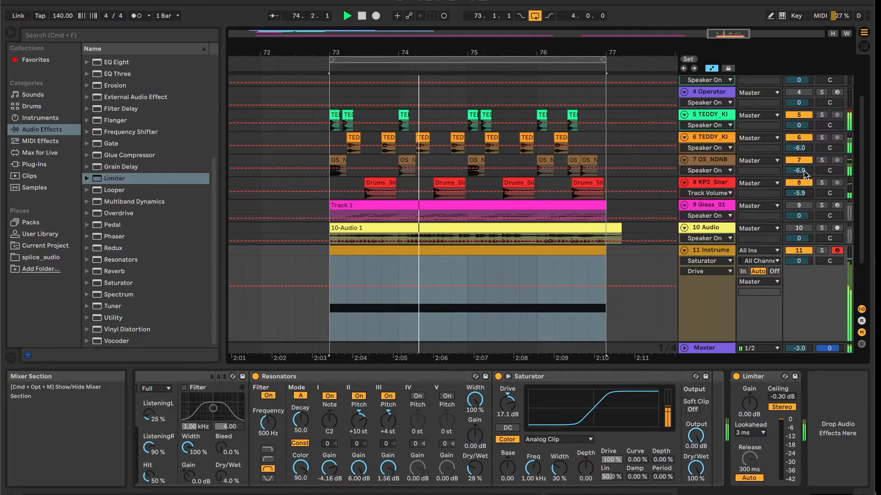
key(space)
drag(797, 148, 797, 153)
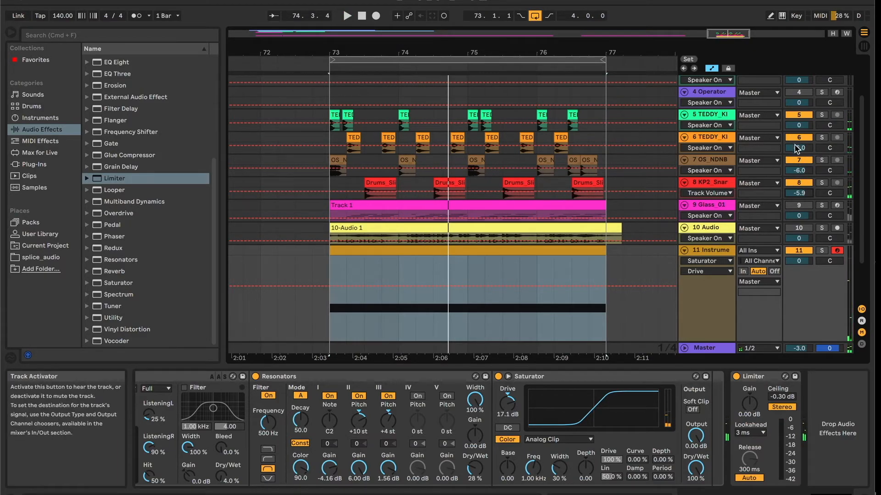
key(space)
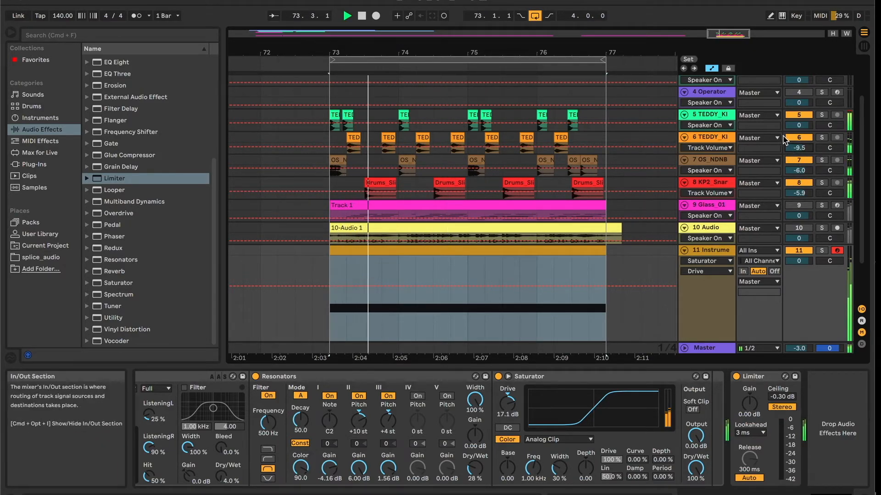
key(space)
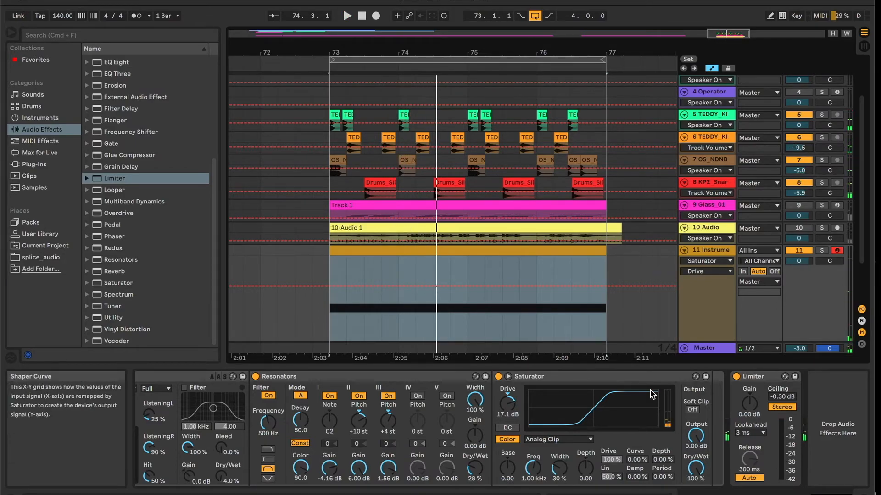
Set the Instrument Rack's Ve Sustain macro to -13 dB during playback and reduce track 11's height in the arrangement
scroll(652, 395, left, 10)
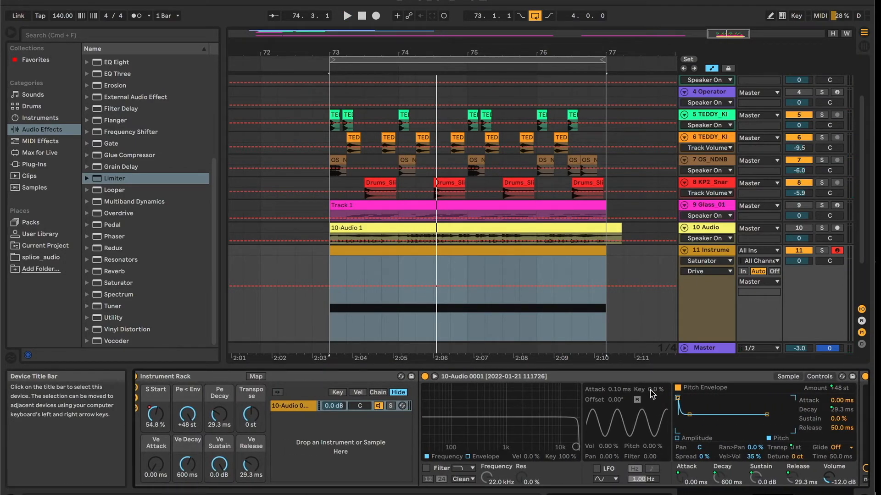
key(space)
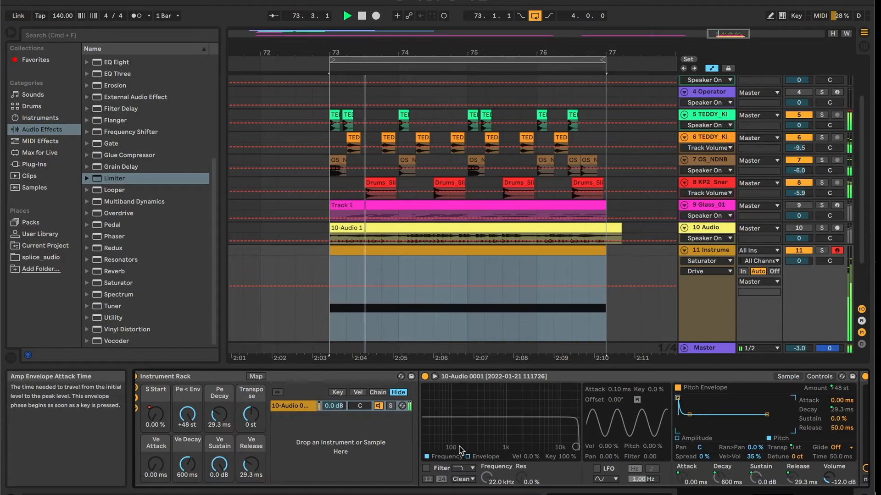
mouse_move(217, 467)
mouse_down()
mouse_move(217, 491)
mouse_move(217, 483)
mouse_up()
scroll(193, 406, left, 5)
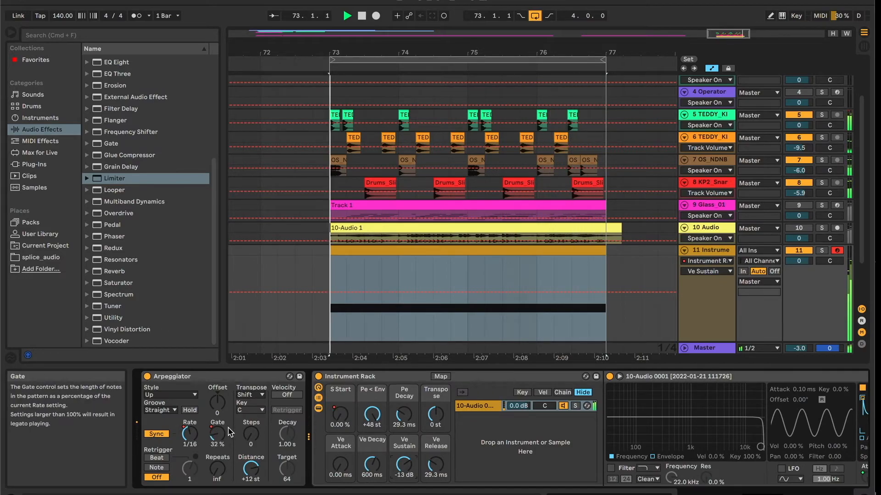
scroll(411, 275, down, 3)
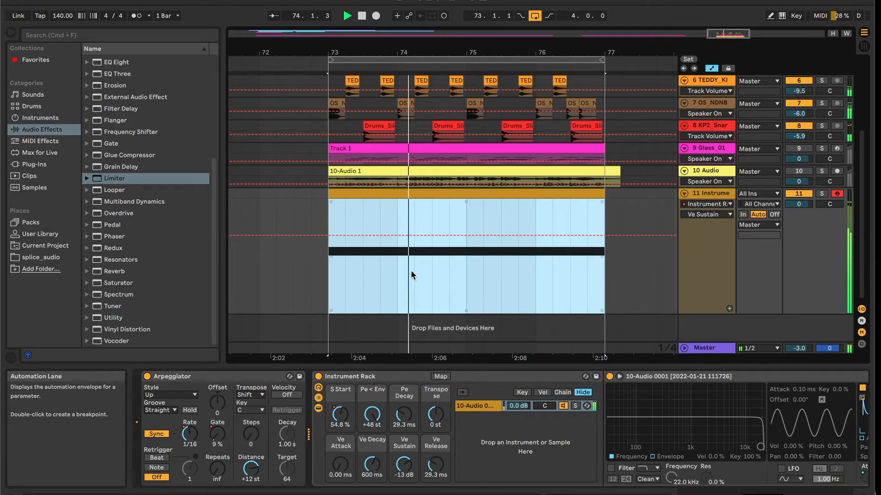
drag(704, 316, 705, 247)
Solo track 11 and compare its sound with Corpus bypassed and active during playback
click(822, 194)
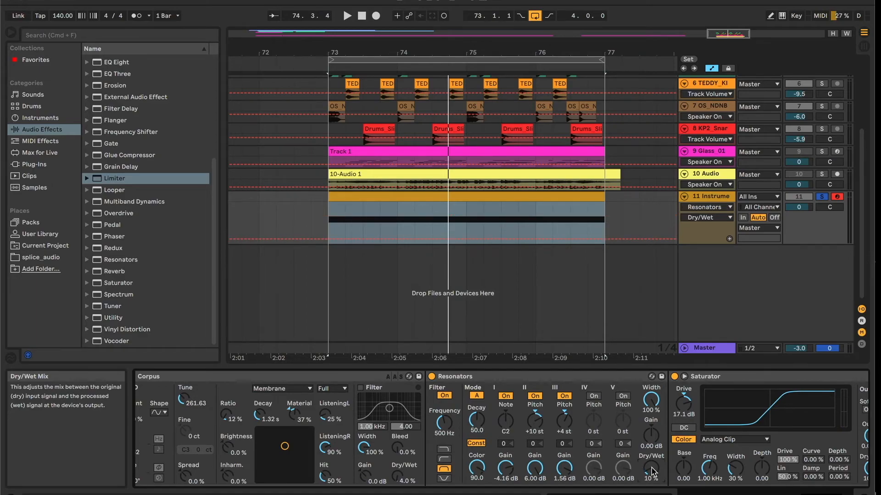
key(space)
scroll(370, 412, left, 5)
click(244, 377)
click(244, 377)
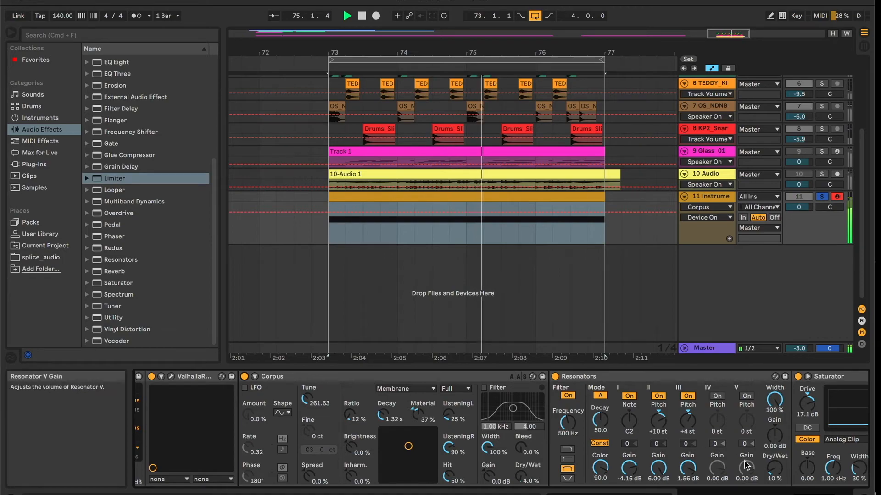
Set the Resonators' Dry/Wet to 13% after trying 29% and 15%, and unsolo track 11 to hear it with the drums
drag(775, 467, 775, 464)
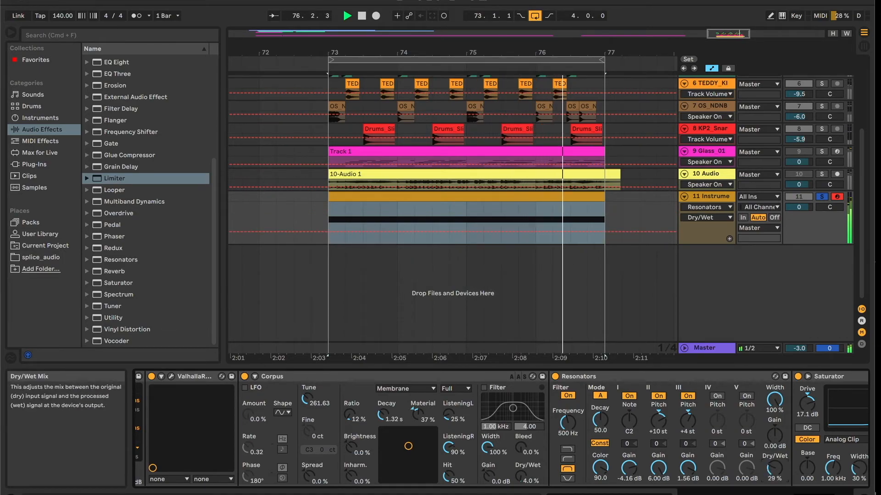
drag(775, 463, 775, 469)
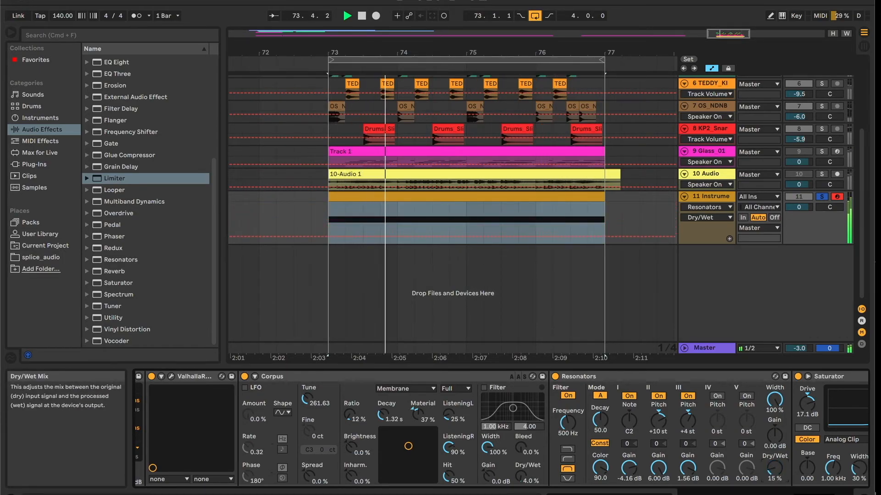
click(821, 198)
key(space)
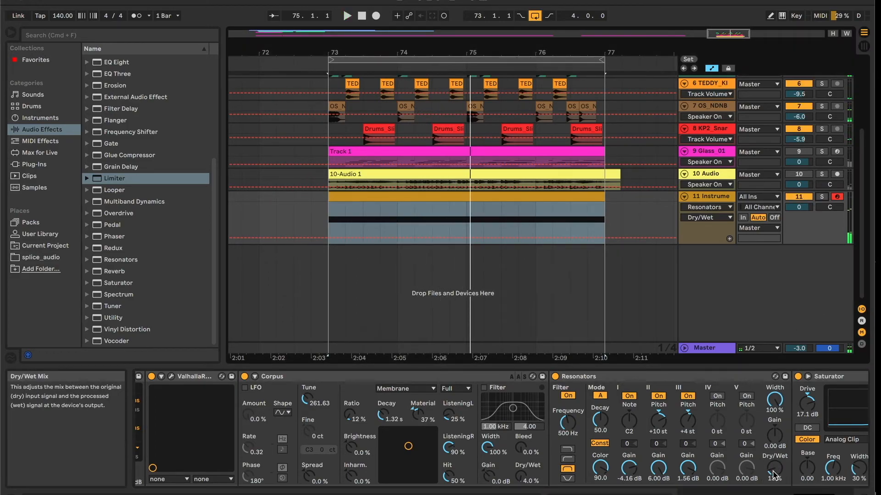
mouse_move(773, 471)
mouse_down()
mouse_move(773, 433)
mouse_move(773, 472)
mouse_up()
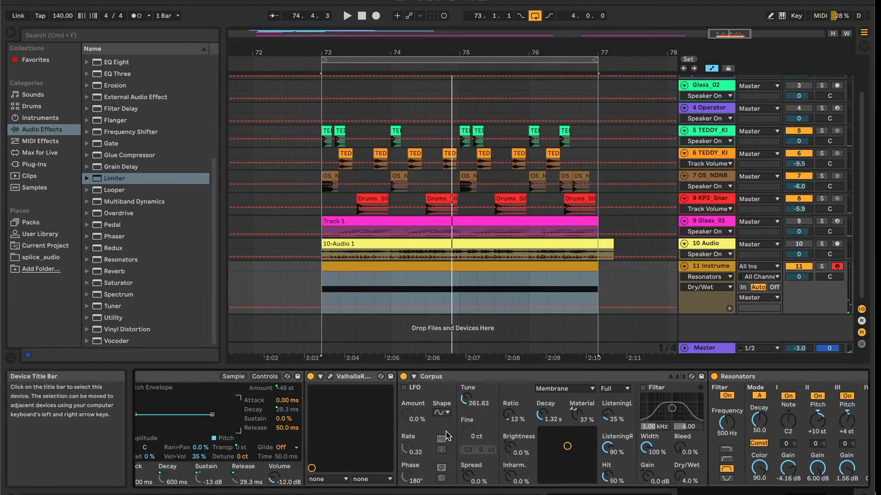
Add separate automation lanes on track 11 for the Instrument Rack's S Start macro and the Arpeggiator's Gate
scroll(436, 430, left, 10)
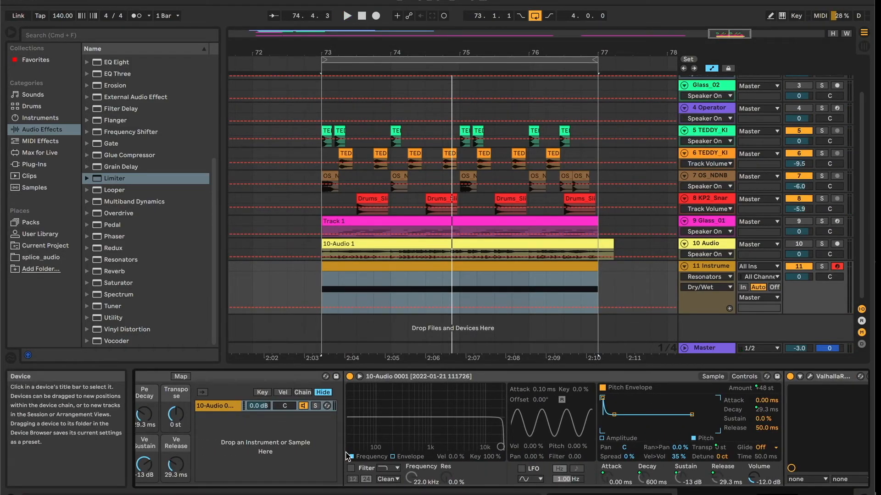
scroll(284, 442, left, 6)
click(338, 419)
click(729, 309)
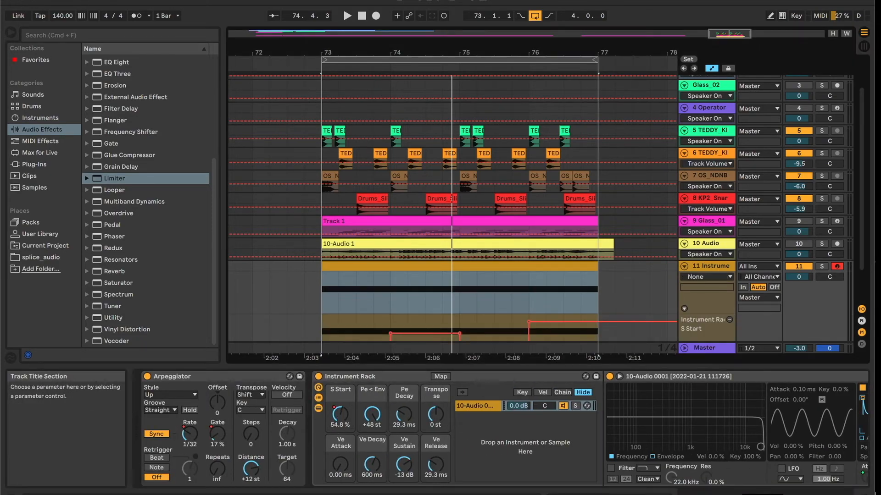
click(215, 438)
click(729, 267)
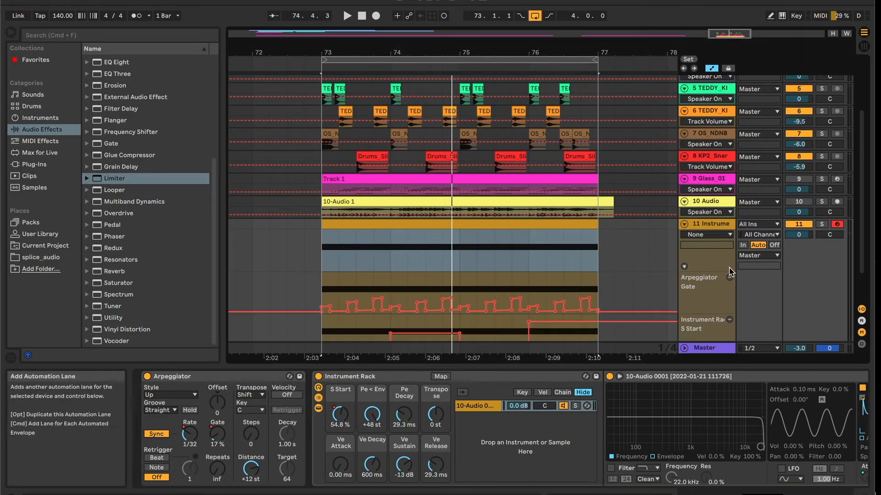
scroll(708, 224, down, 3)
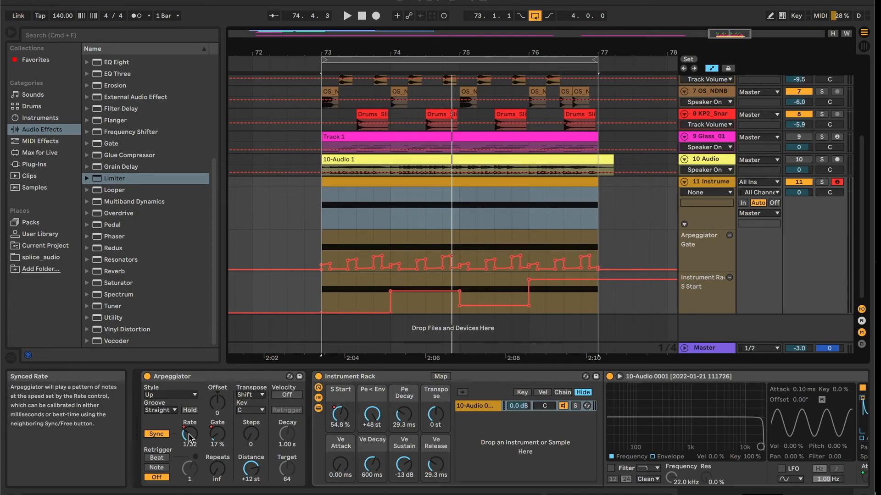
Show the Arpeggiator's Synced Rate automation, and add a separate automation lane for ValhallaRoom's mix on track 11
click(189, 433)
scroll(426, 381, right, 8)
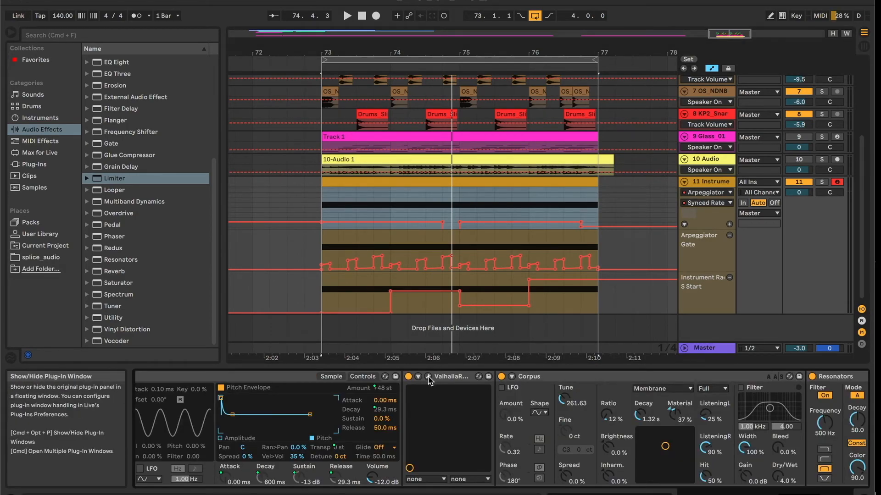
click(428, 377)
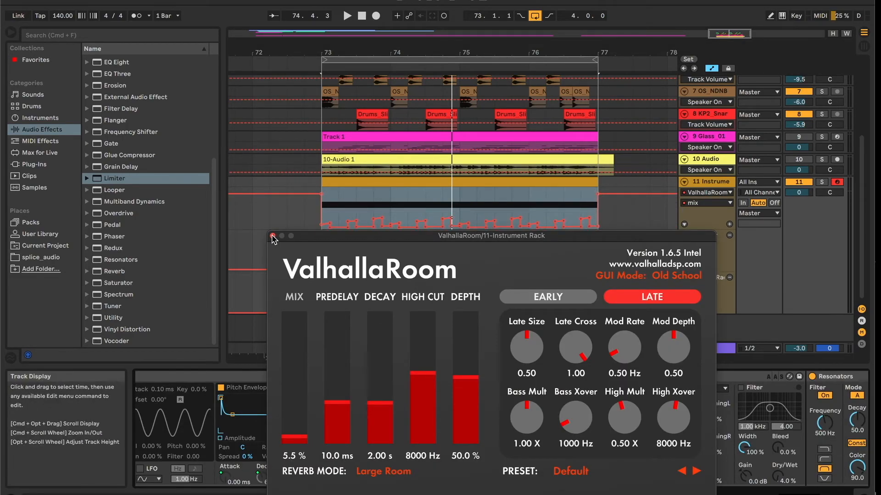
click(272, 235)
click(729, 224)
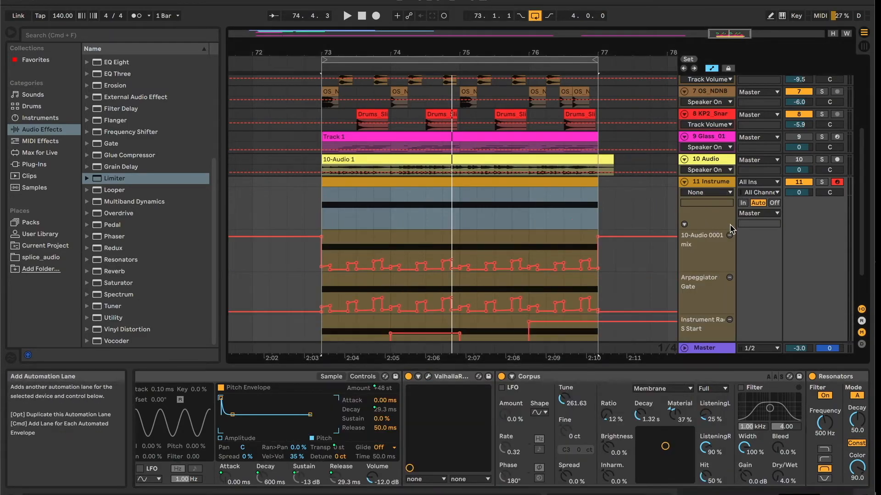
scroll(697, 234, down, 2)
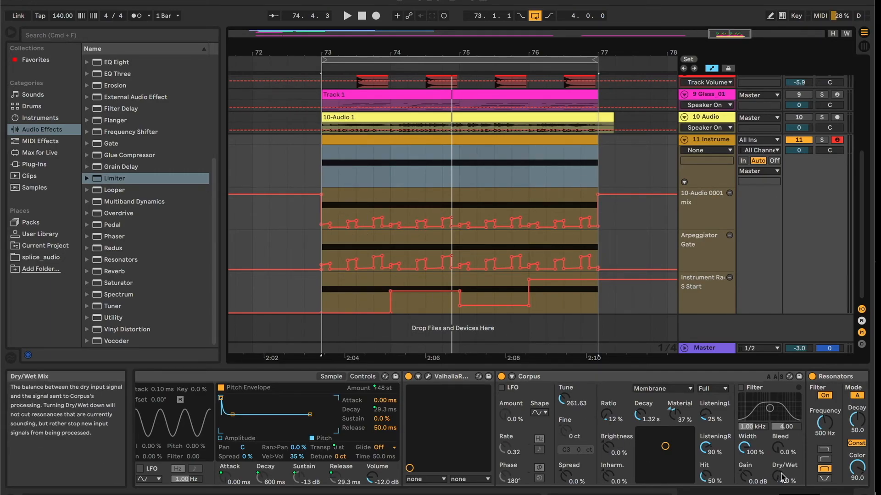
Copy ValhallaRoom's mix automation from bars 73 to 77 onto the Resonators' Dry/Wet and scale its peaks up during playback
scroll(669, 414, right, 8)
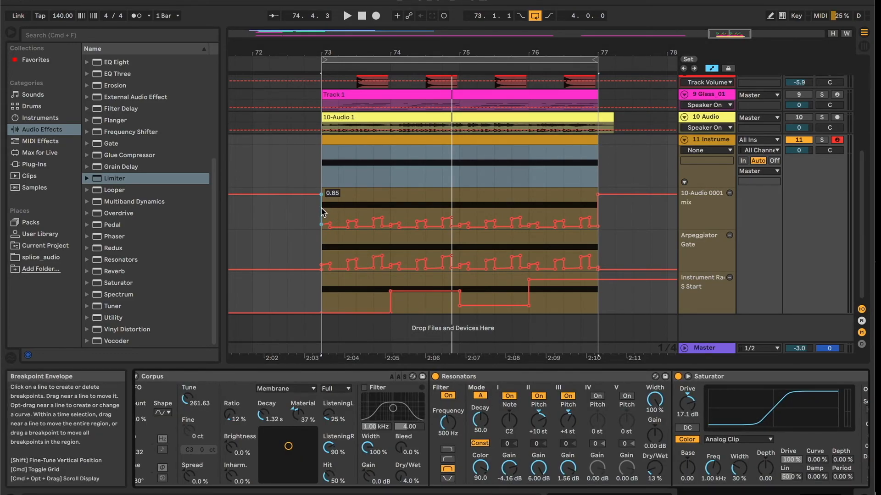
drag(323, 197, 598, 223)
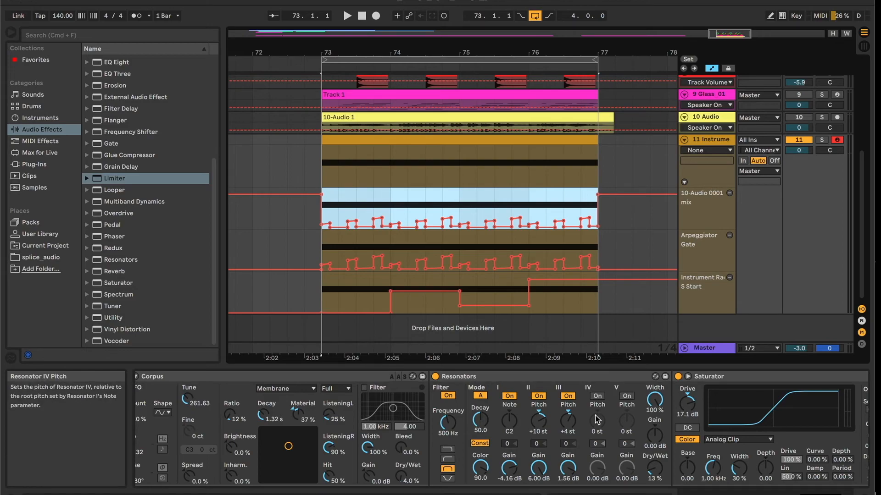
click(654, 474)
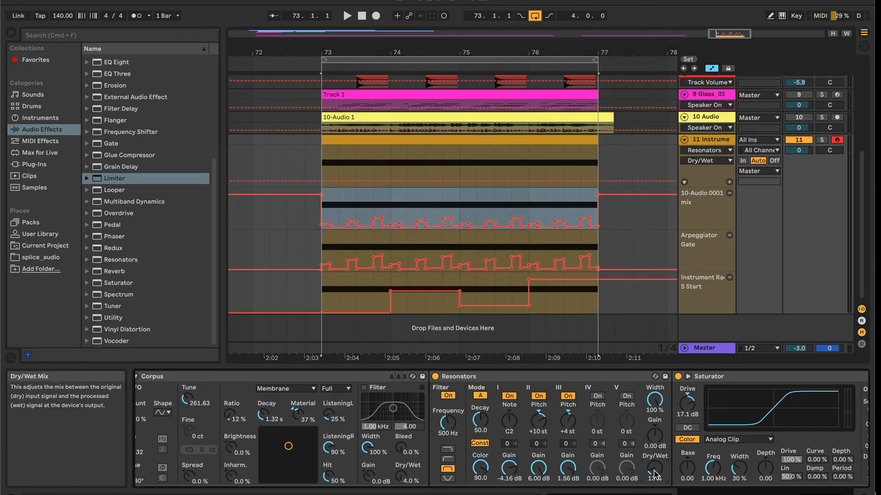
click(322, 166)
key(super+v)
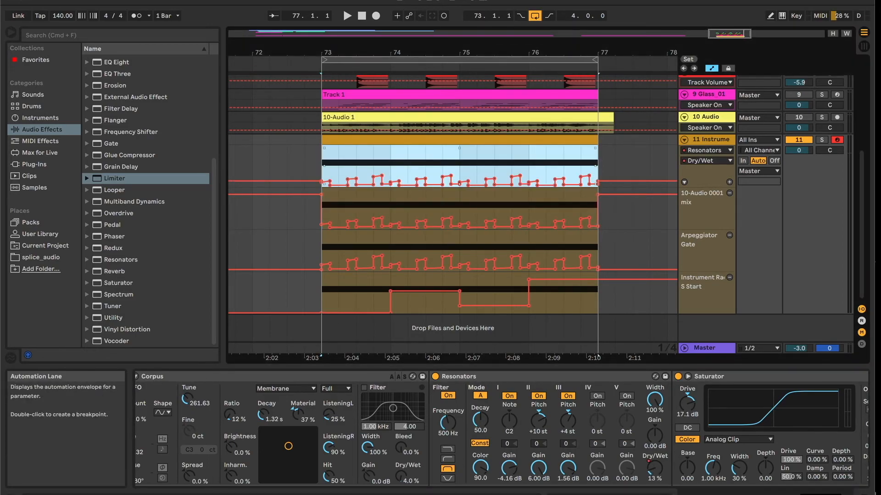
key(space)
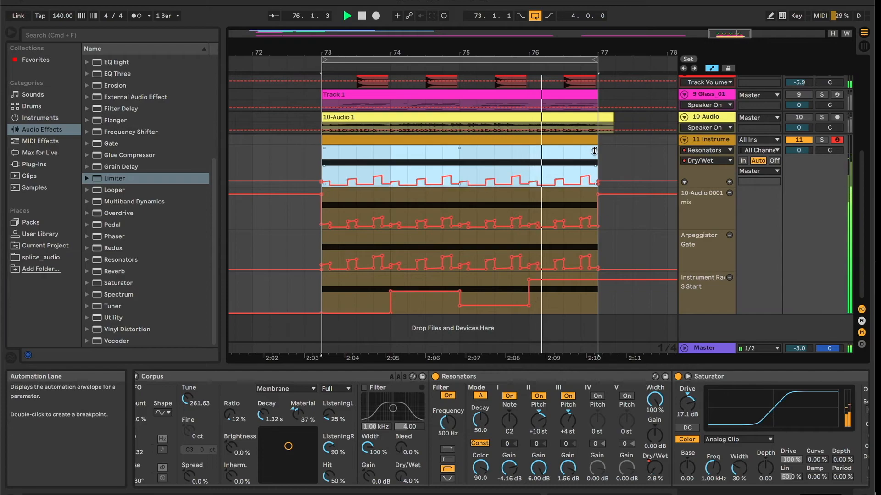
drag(460, 149, 460, 138)
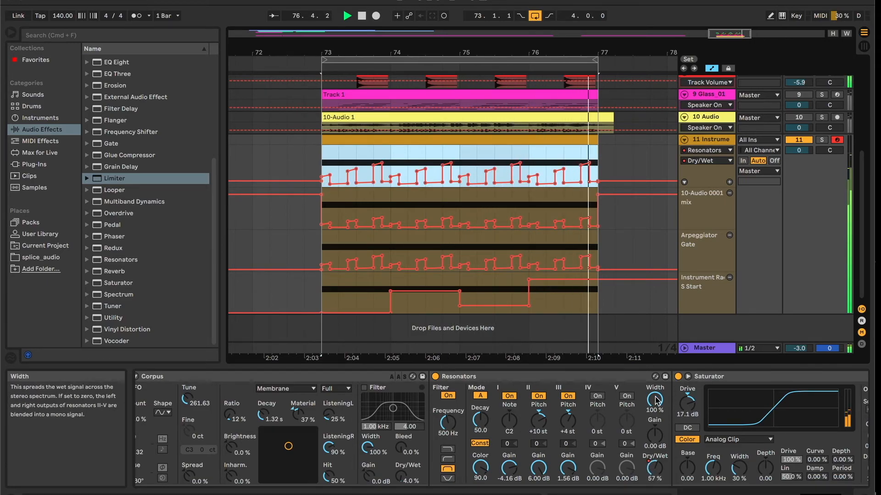
Solo track 11 to compare Corpus bypassed and active, and adjust ValhallaRoom's Decay
click(821, 141)
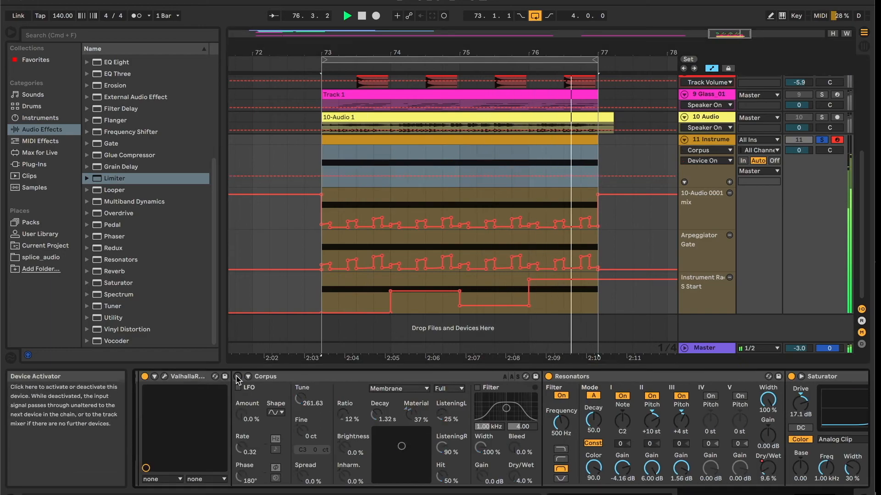
key(space)
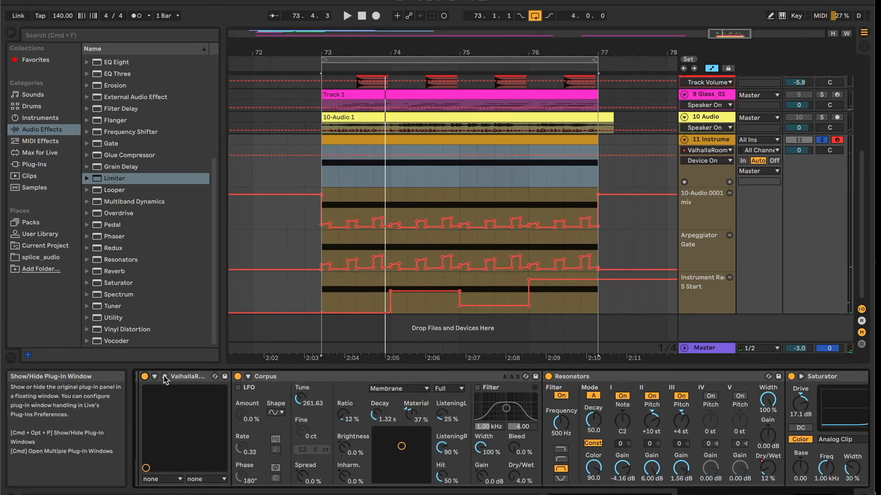
click(165, 378)
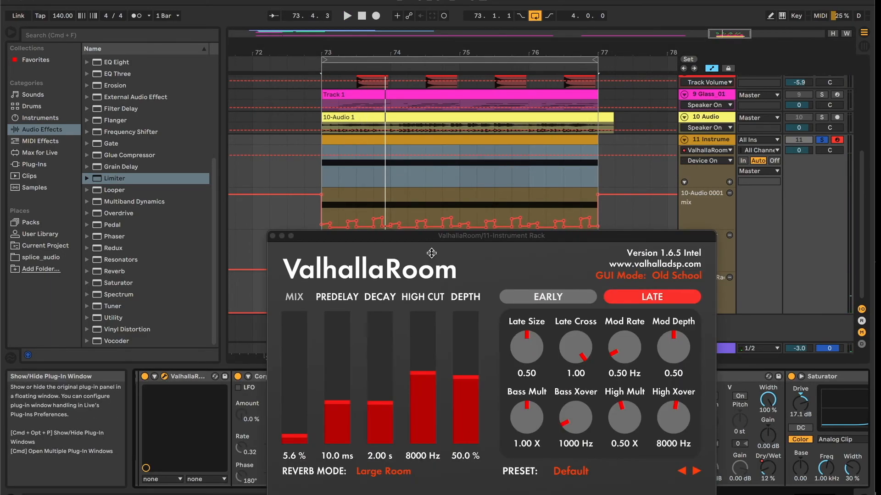
drag(393, 101, 388, 95)
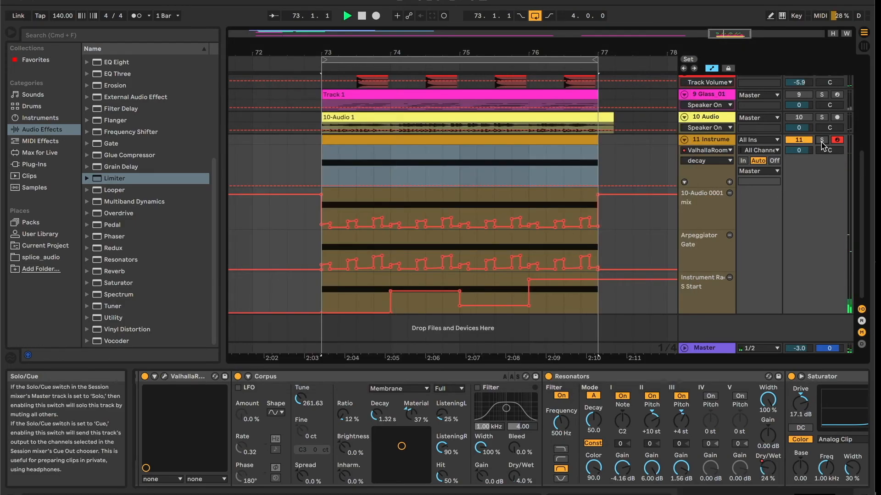
Unsolo track 11 and lower its Saturator's Drive to 14.9 dB while playing it with the drums
click(821, 140)
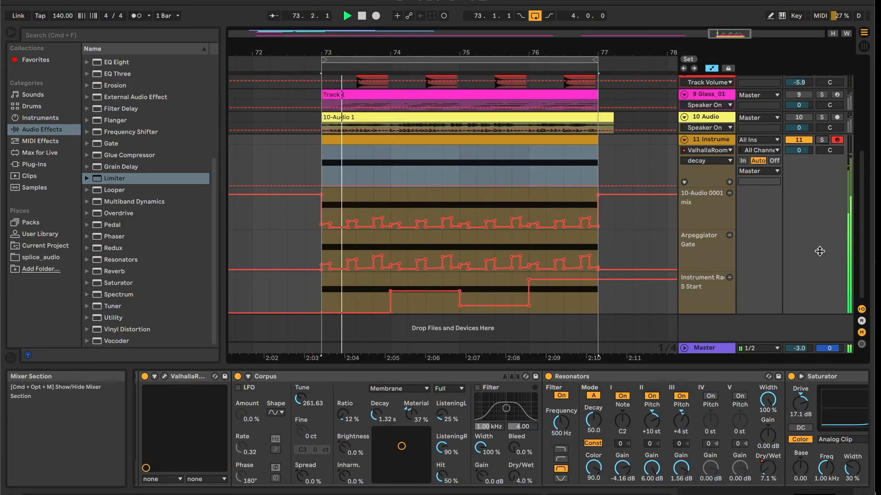
scroll(806, 221, up, 5)
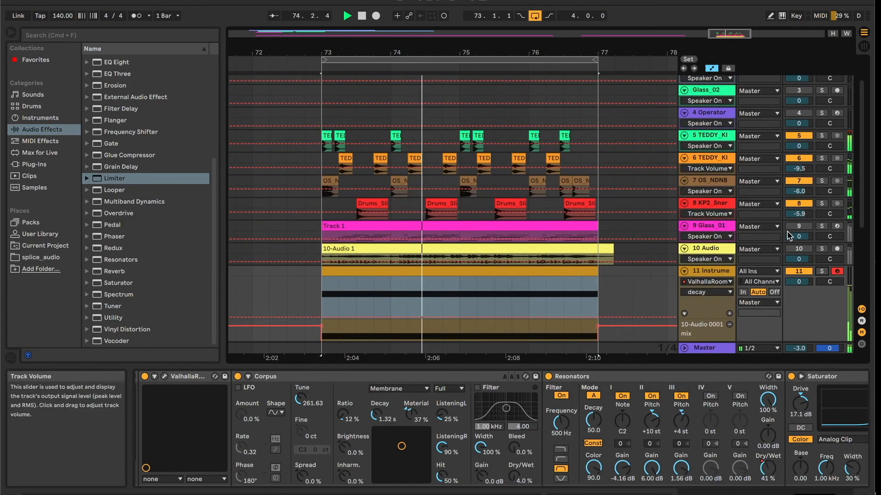
scroll(806, 222, down, 4)
scroll(710, 460, right, 6)
drag(507, 408, 507, 410)
key(space)
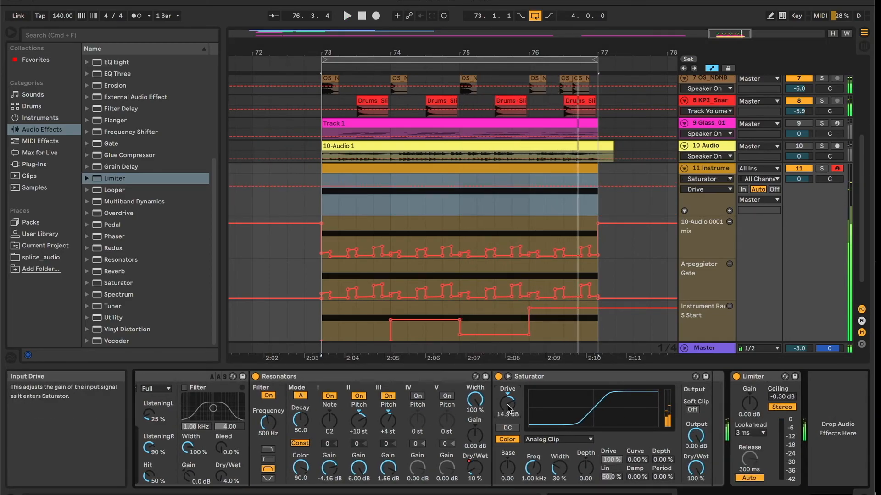
Try the Saturator's Waveshaper type, return to Analog Clip, and set Drive to 12.6 dB, Curve to 42.2% and Base to -12.6
click(559, 439)
click(542, 494)
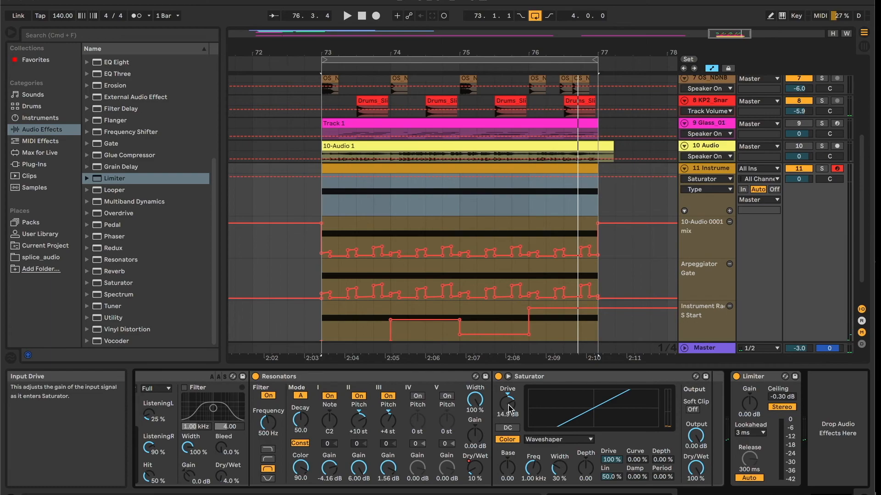
key(space)
drag(509, 407, 509, 399)
drag(636, 460, 636, 451)
drag(506, 464, 504, 473)
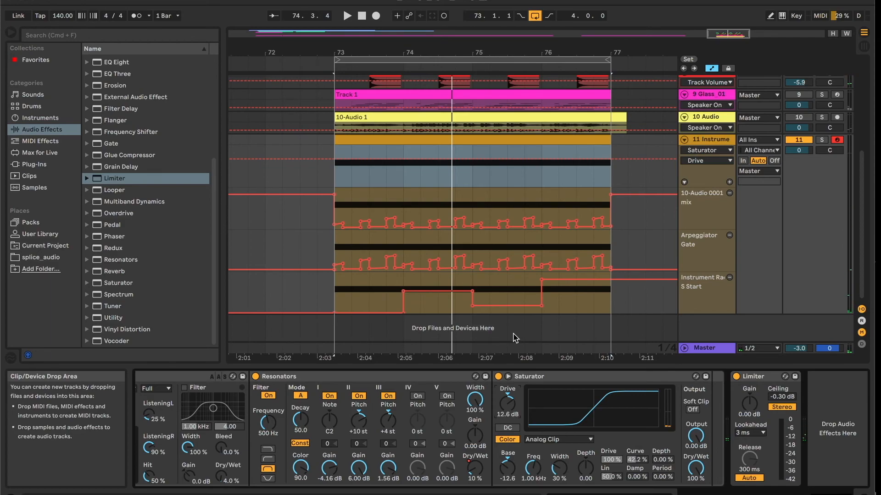
Play the loop at bars 73 to 77 and review track 11's automation lanes and device chain
key(space)
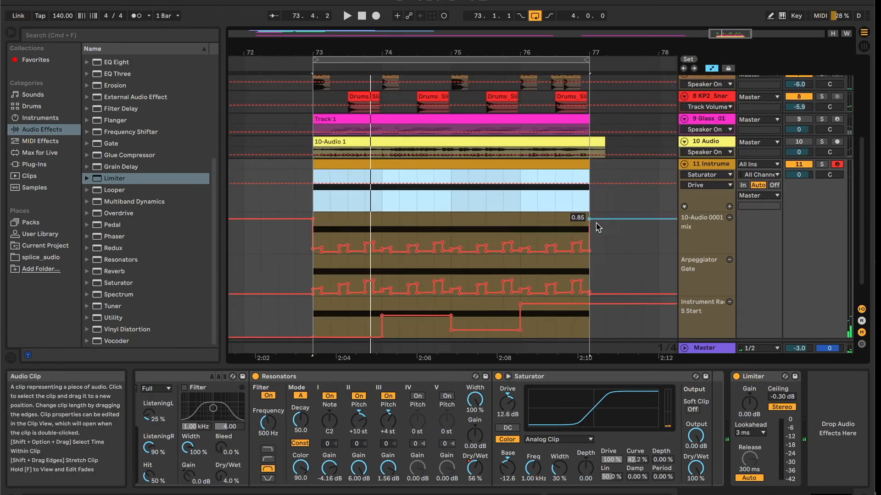
scroll(598, 228, down, 1)
scroll(598, 228, right, 3)
scroll(604, 223, left, 4)
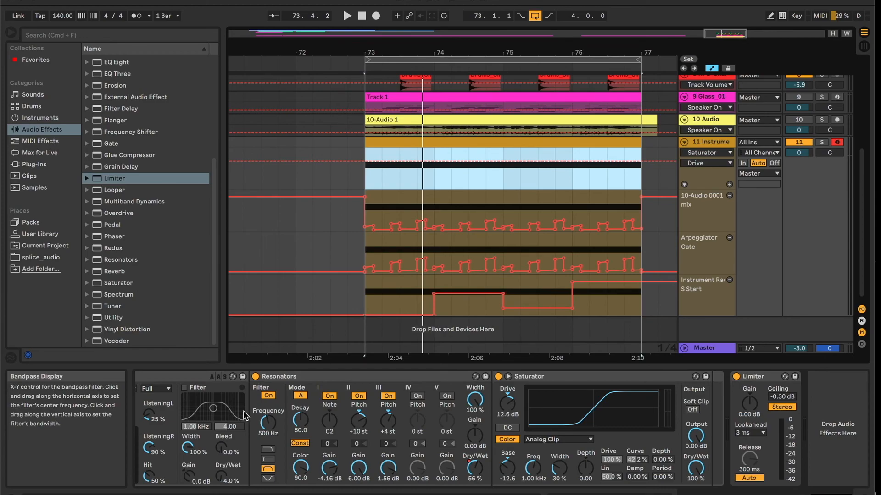
scroll(245, 416, left, 10)
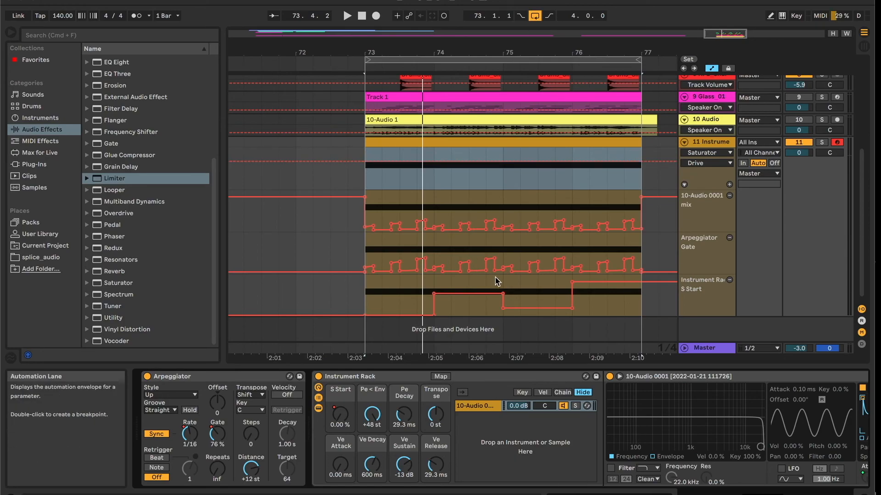
click(403, 260)
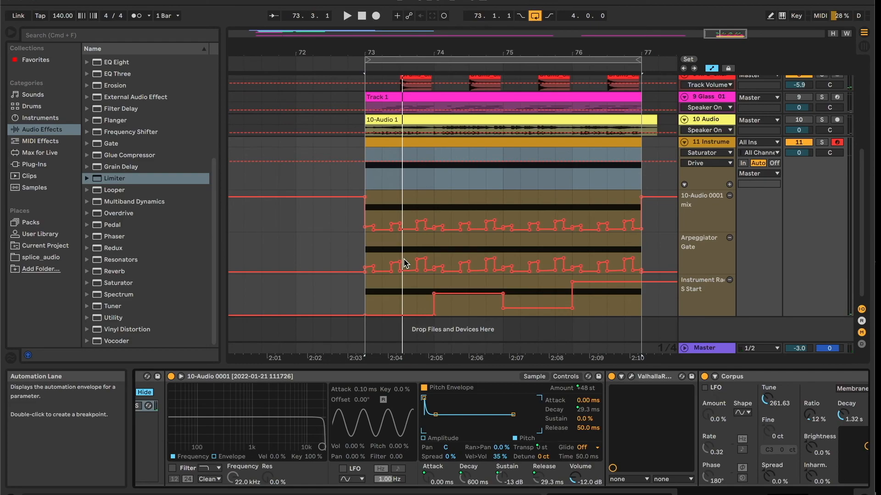
click(321, 378)
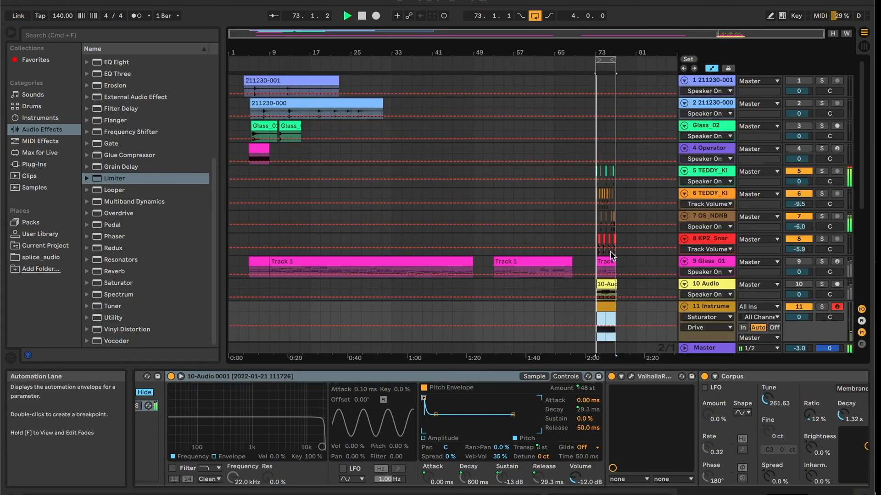
drag(605, 48, 604, 108)
key(space)
scroll(552, 157, right, 4)
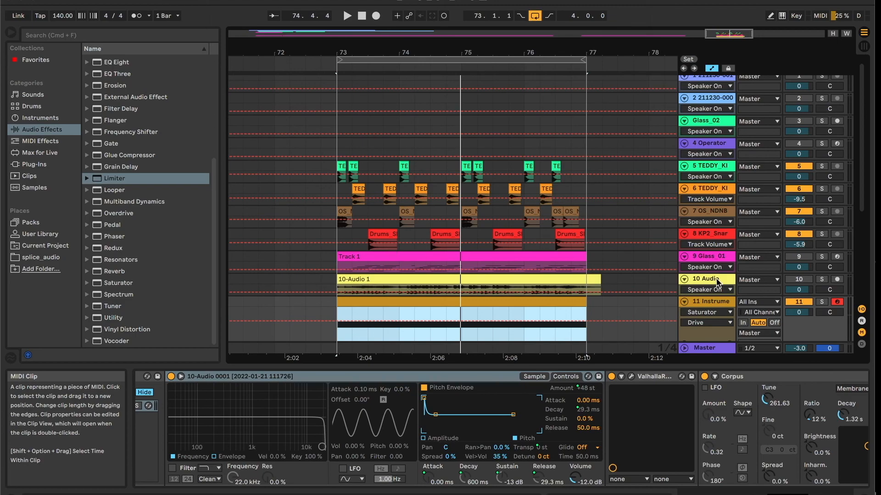
Solo track 11 and play the loop with the metronome turned on
click(821, 301)
key(space)
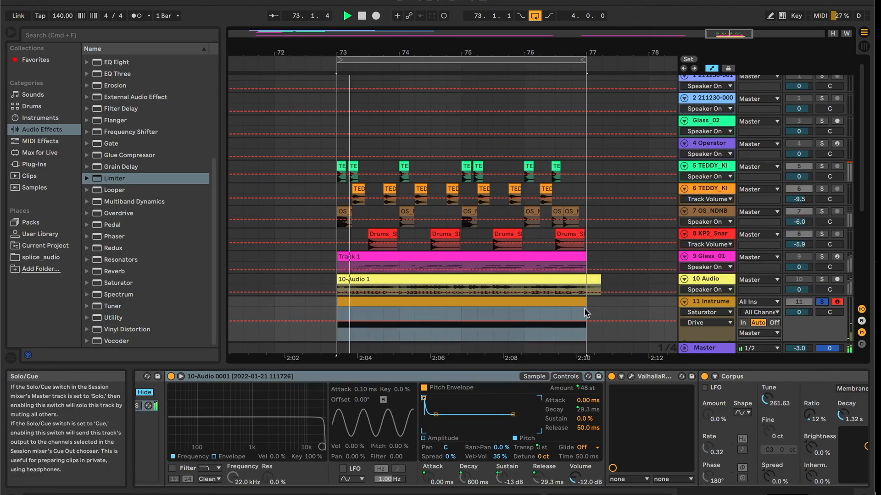
click(136, 17)
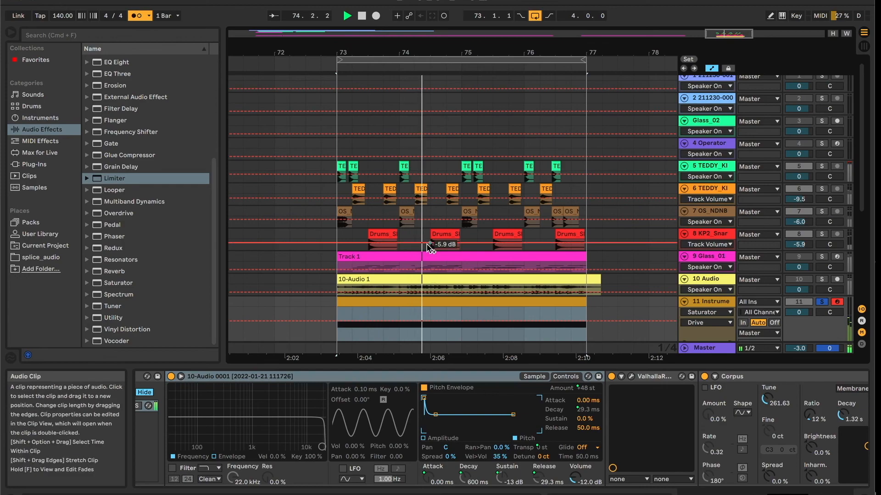
scroll(430, 247, down, 3)
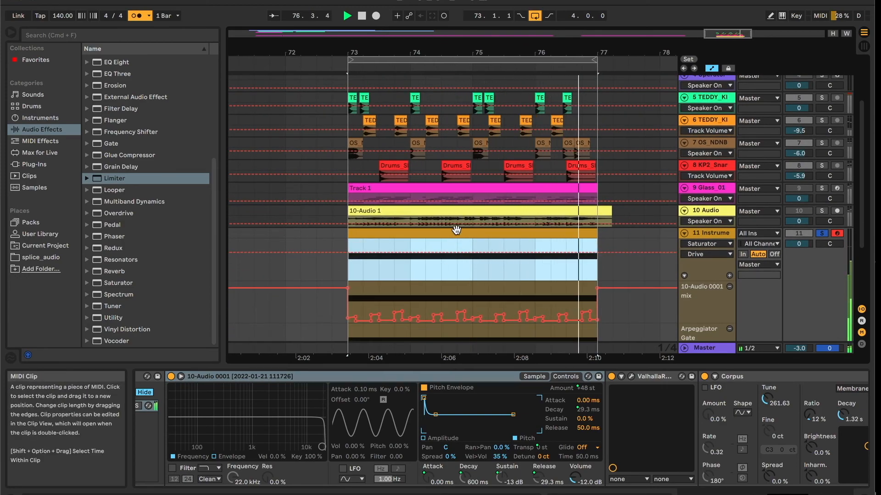
key(space)
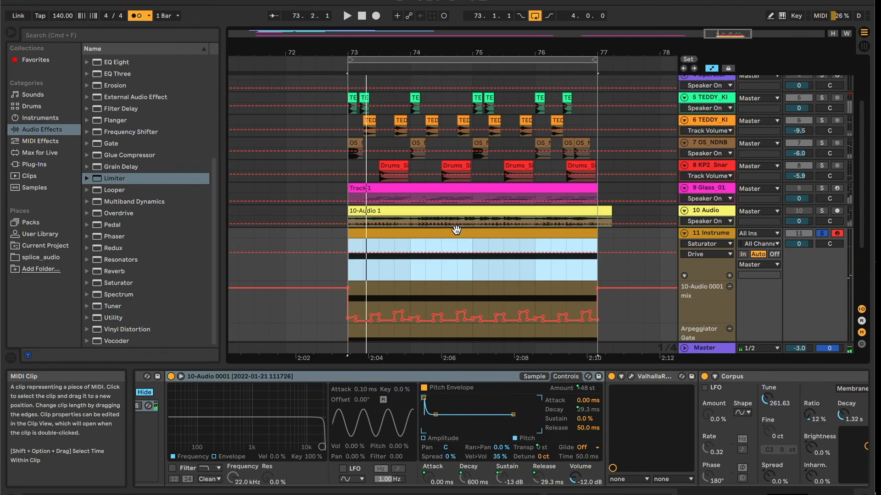